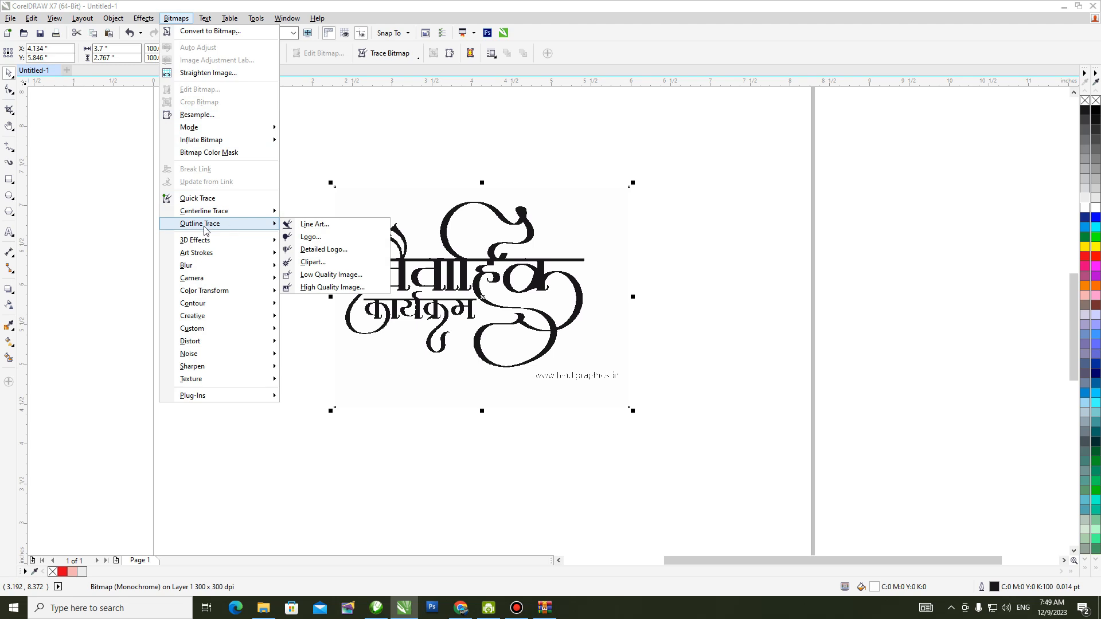
# Step: Outline-trace the black-and-white calligraphy bitmap as line art with the detail raised slightly, and accept the trace
pyautogui.click(325, 227)
pyautogui.click(861, 161)
pyautogui.click(812, 328)
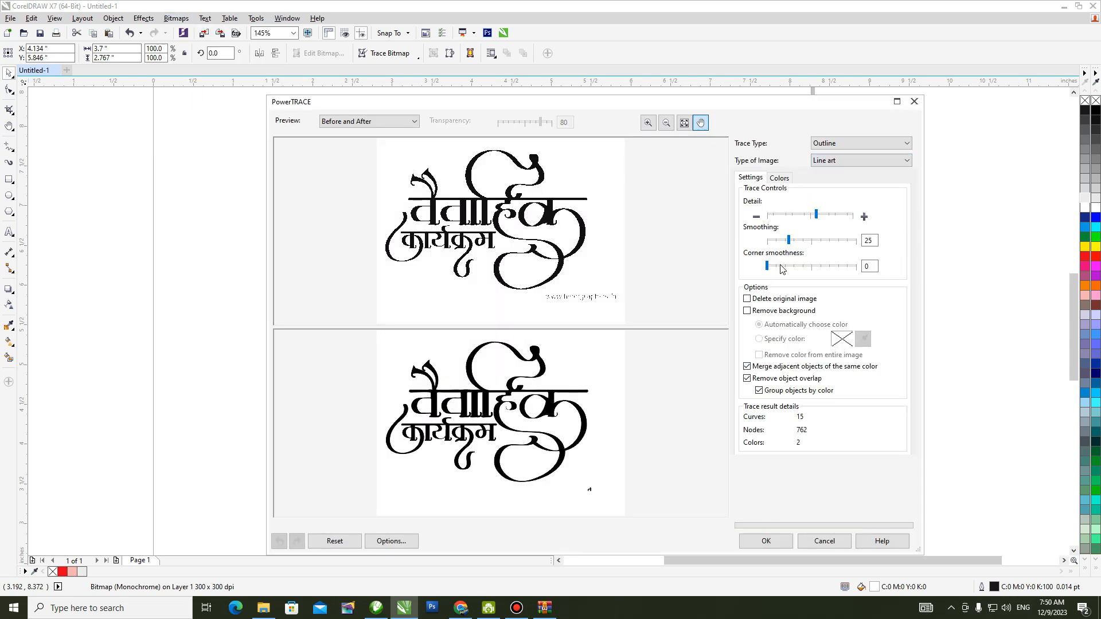
pyautogui.click(828, 214)
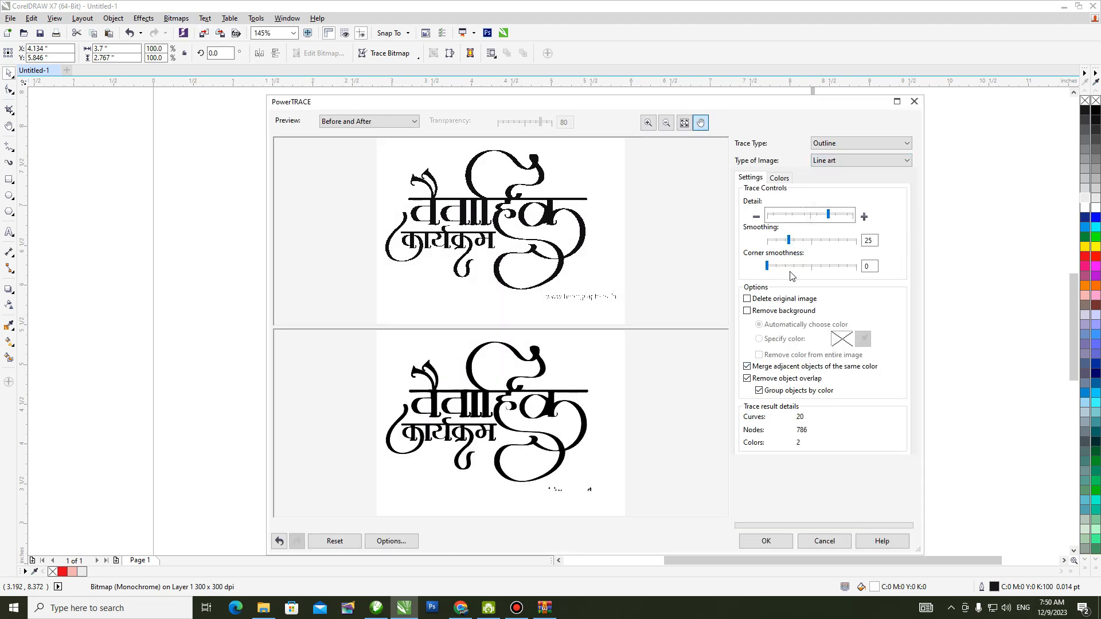
pyautogui.click(765, 541)
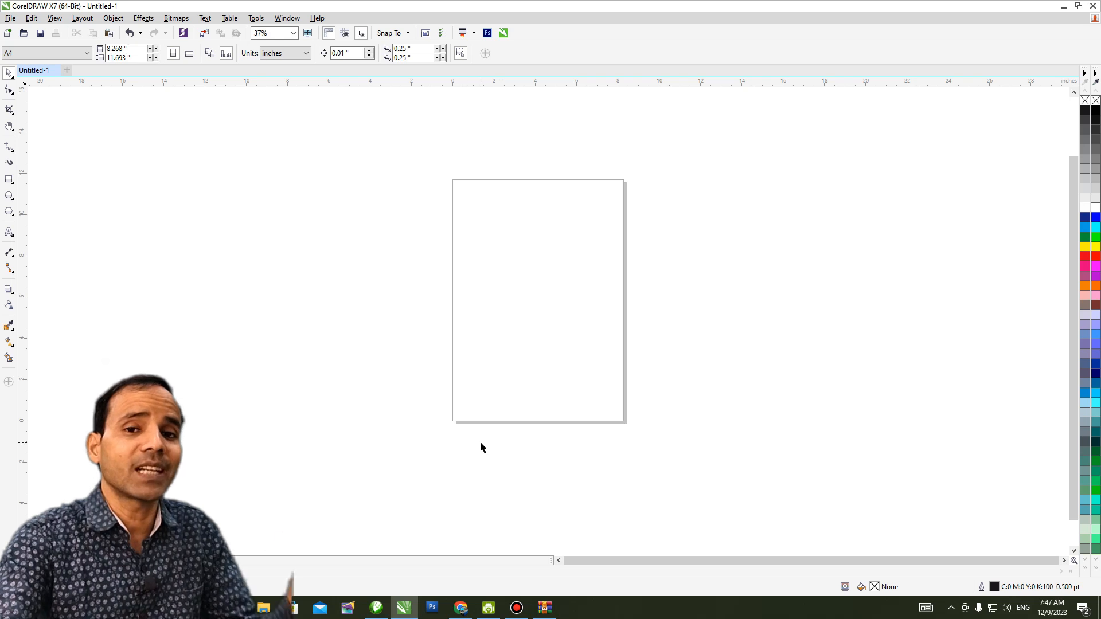
# Step: Switch to Chrome, browse the wedding card clipart results and copy the Hindi calligraphy marriage card logo image from Pinterest
pyautogui.click(488, 607)
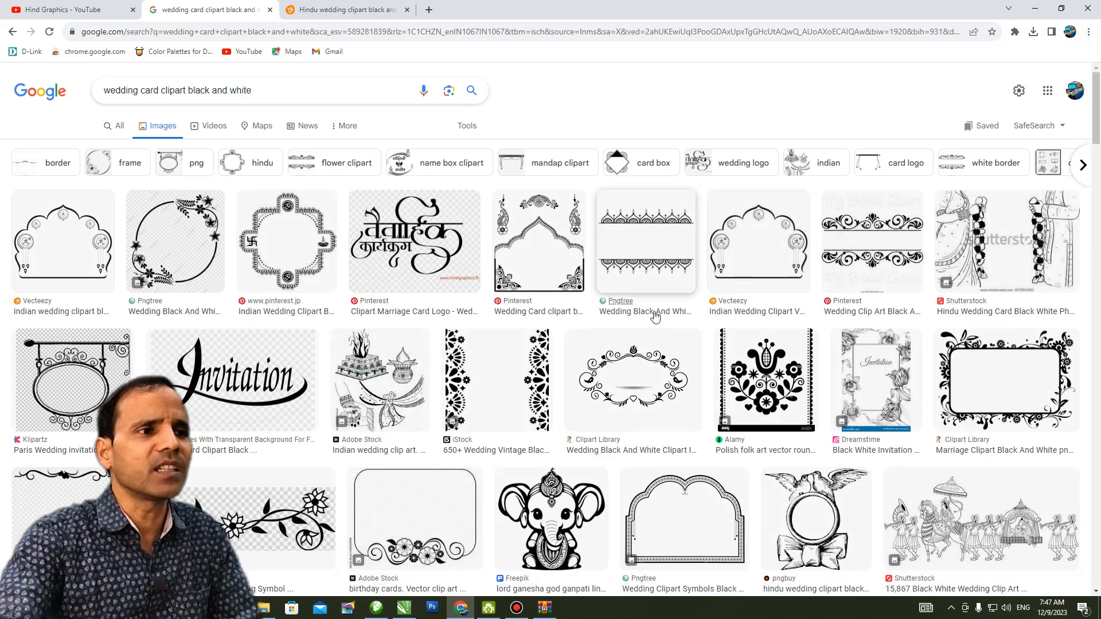
pyautogui.scroll(-10, 655, 309)
pyautogui.scroll(-12, 655, 310)
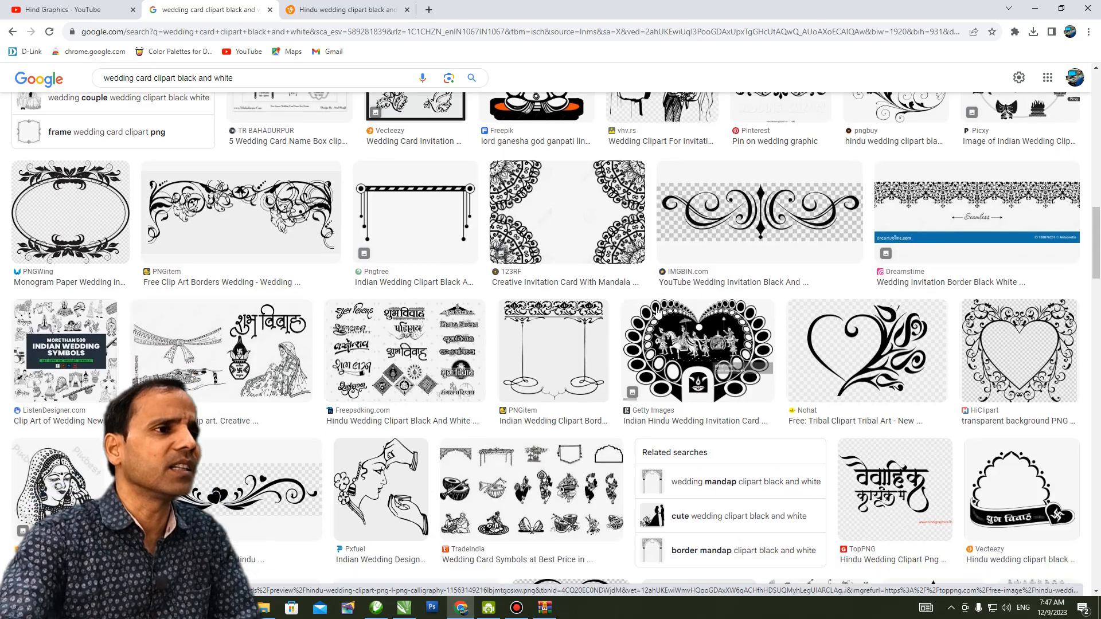
pyautogui.scroll(10, 657, 313)
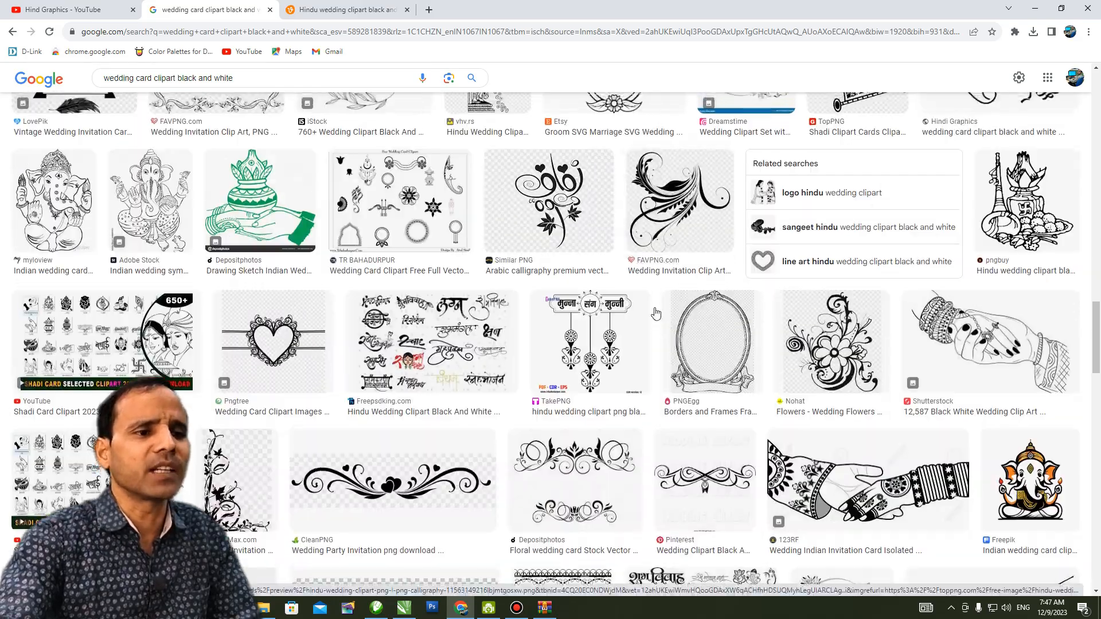
pyautogui.scroll(15, 655, 310)
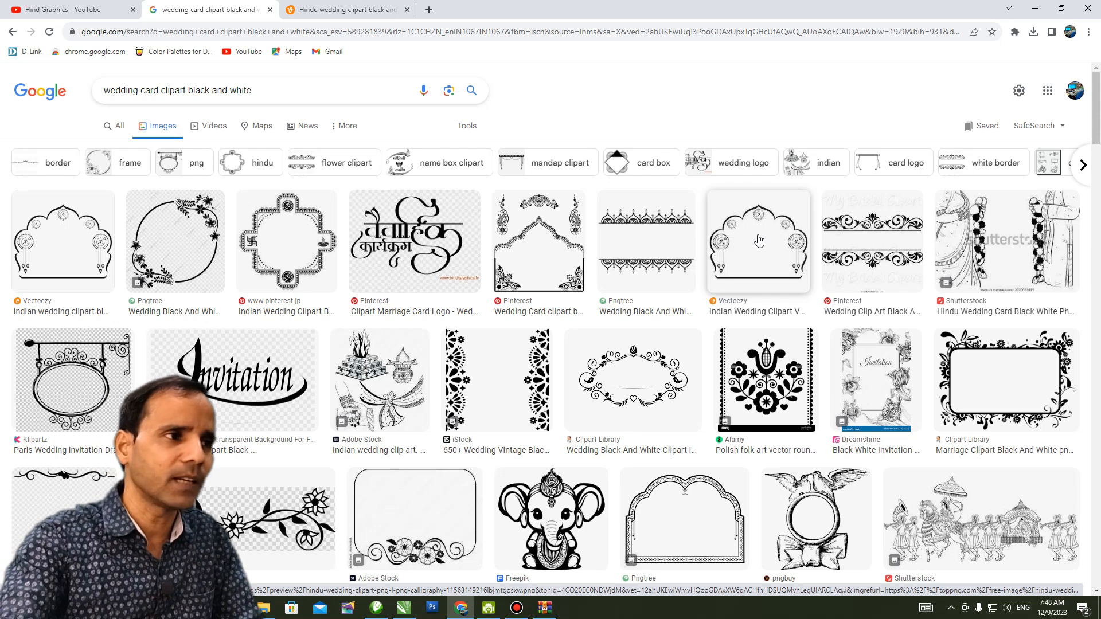
pyautogui.click(430, 245)
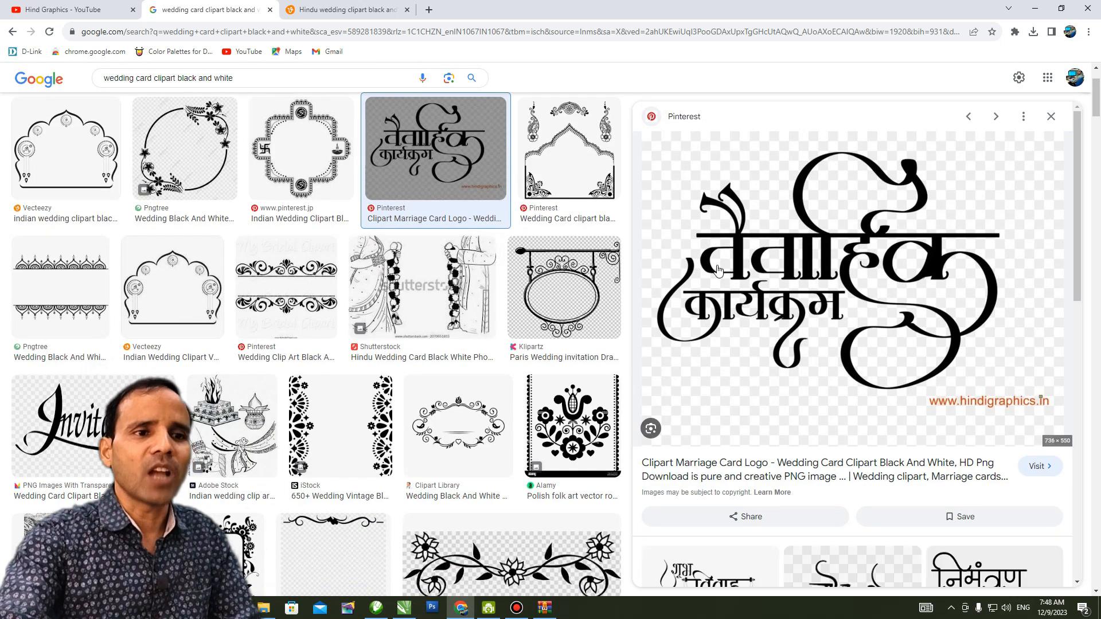
pyautogui.rightClick(844, 241)
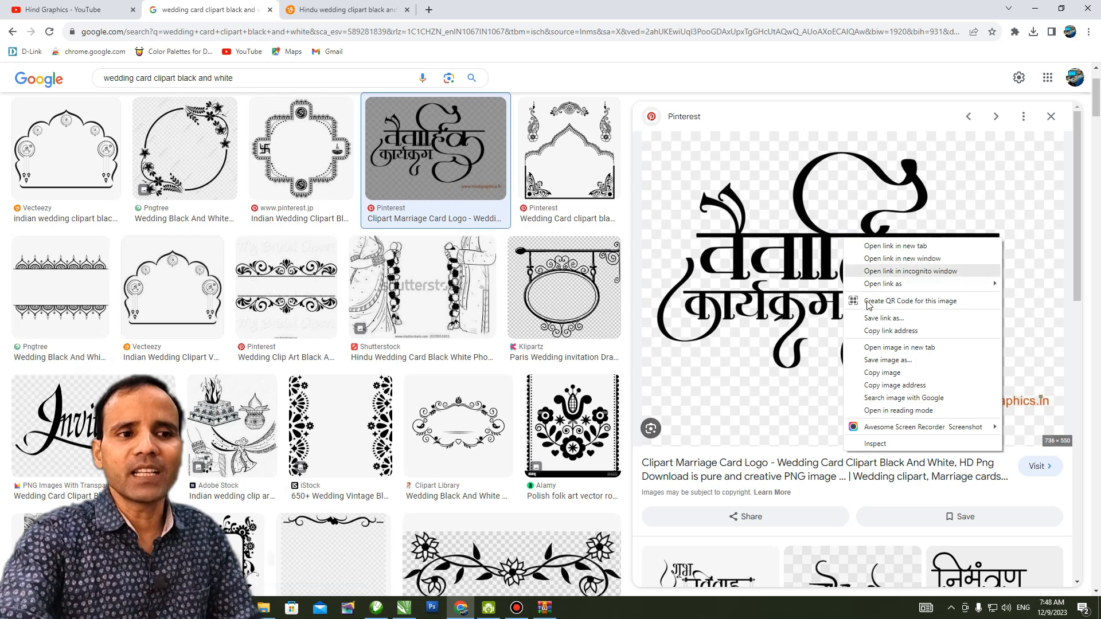
pyautogui.click(881, 373)
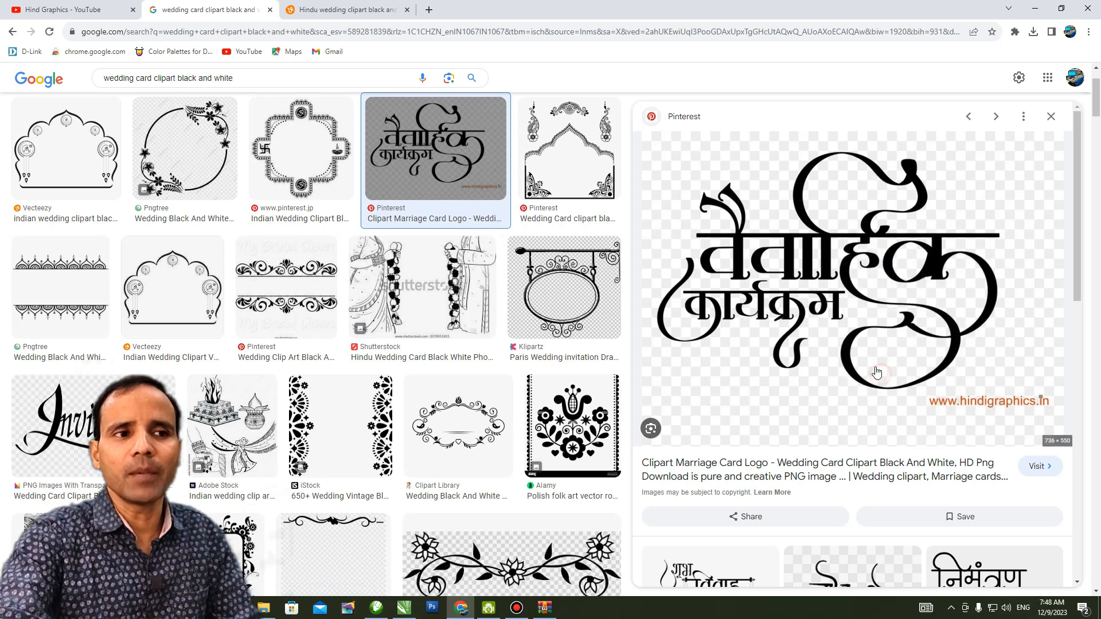
# Step: Switch to CorelDRAW, paste the copied clipart onto the page and scale it down to about 3.7 inches wide
pyautogui.hotkey('alt', 'Tab')
pyautogui.hotkey('ctrl', 'v')
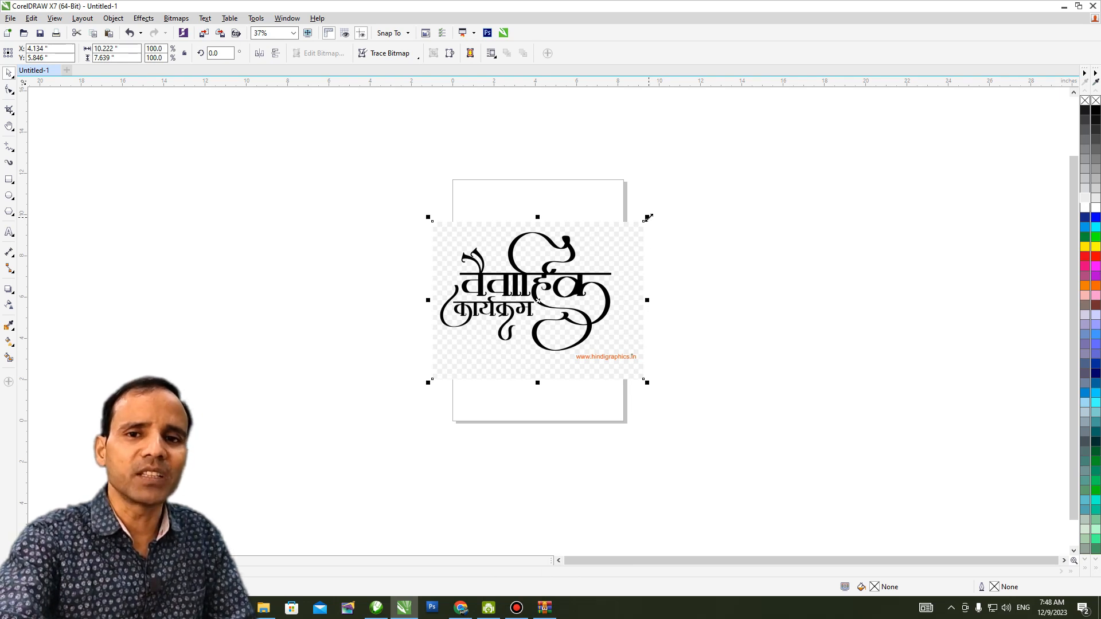
pyautogui.moveTo(649, 217); pyautogui.dragTo(636, 268)
pyautogui.press('F2')
pyautogui.moveTo(451, 246); pyautogui.dragTo(661, 372)
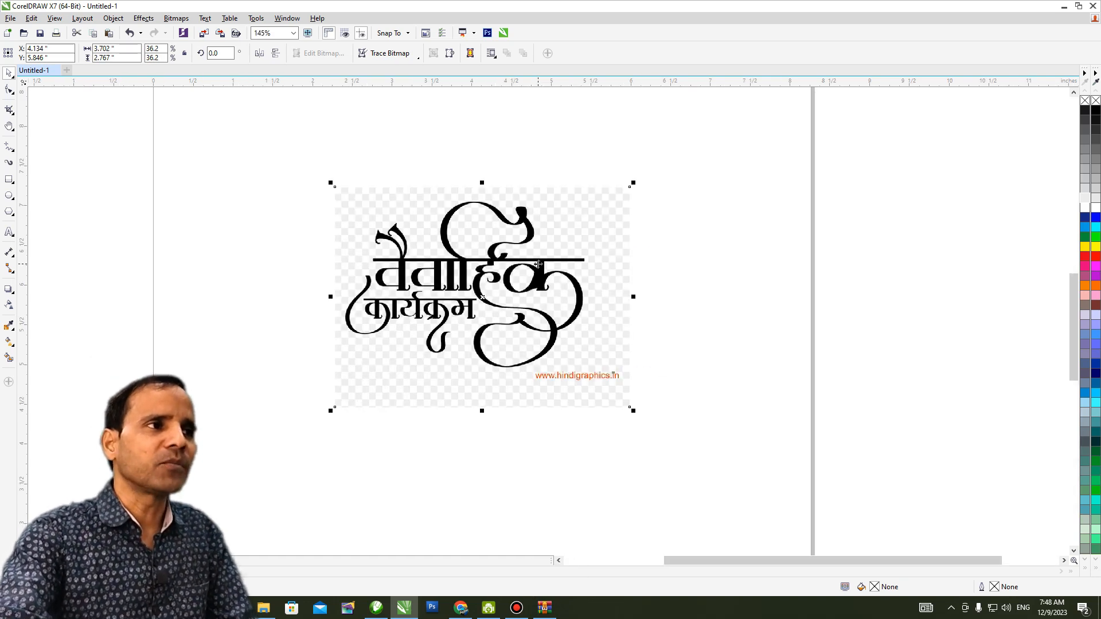
# Step: Convert the pasted clipart to a 300 dpi bitmap in Black and White (1-bit) color mode
pyautogui.click(175, 18)
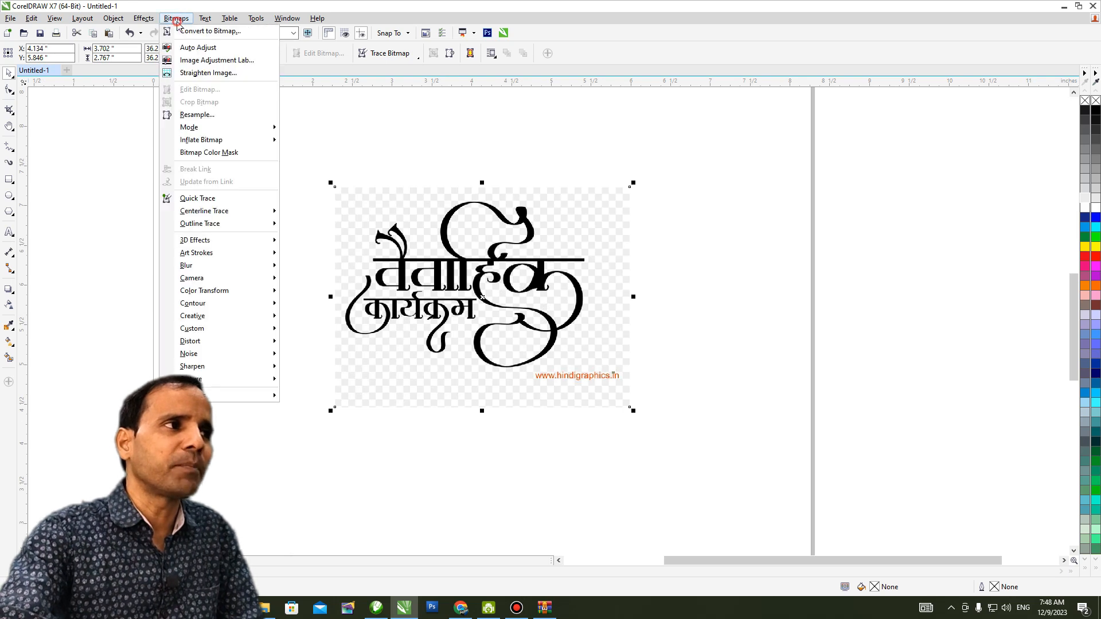
pyautogui.click(188, 33)
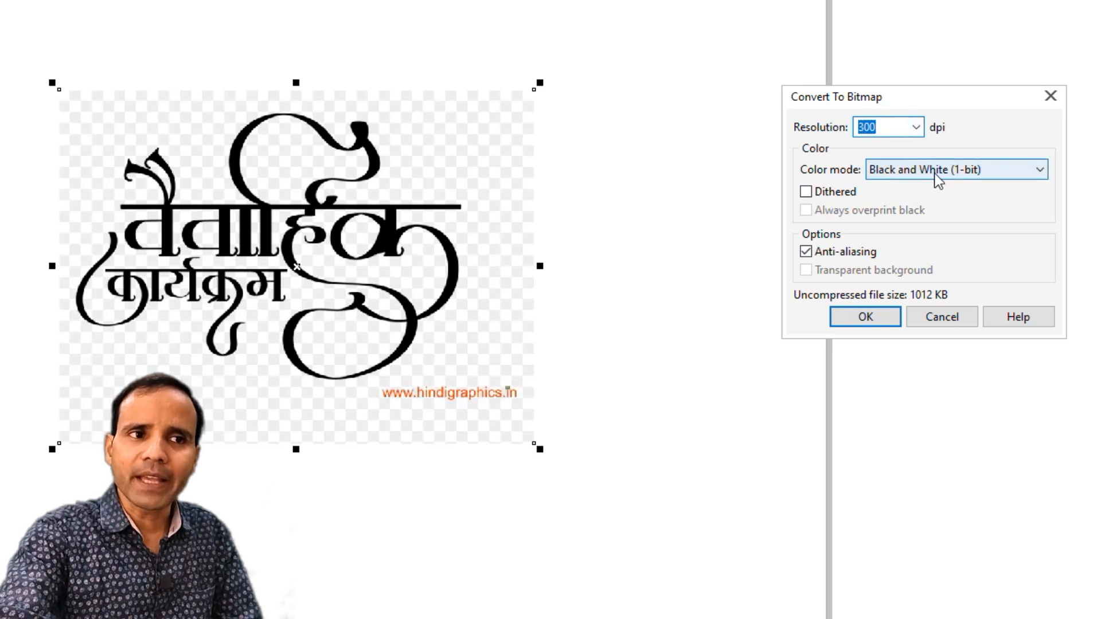
pyautogui.click(978, 171)
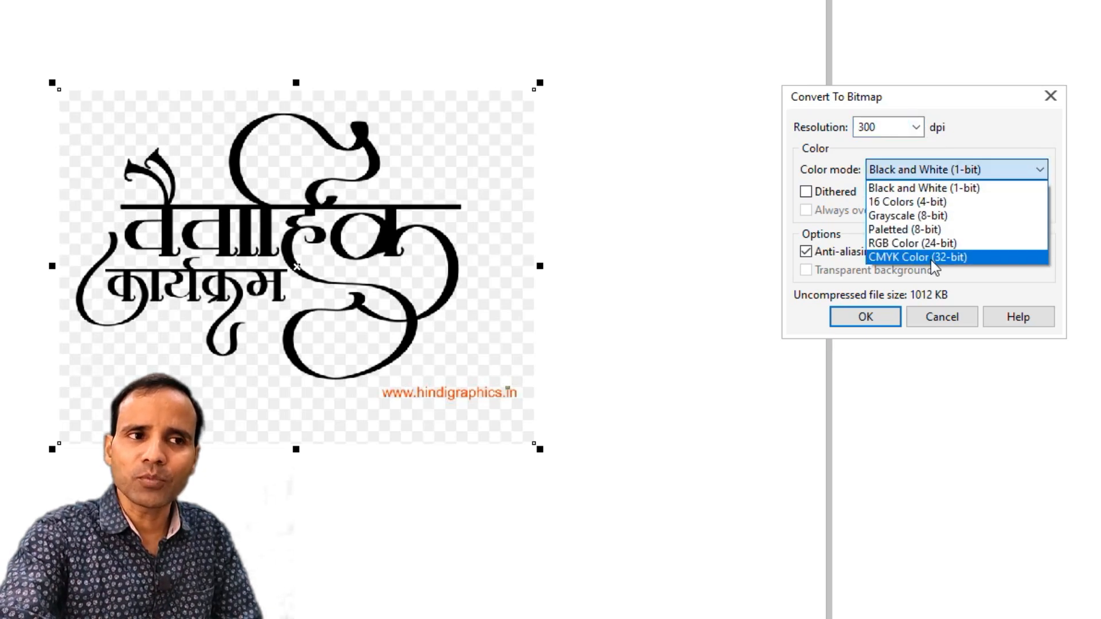
pyautogui.click(927, 188)
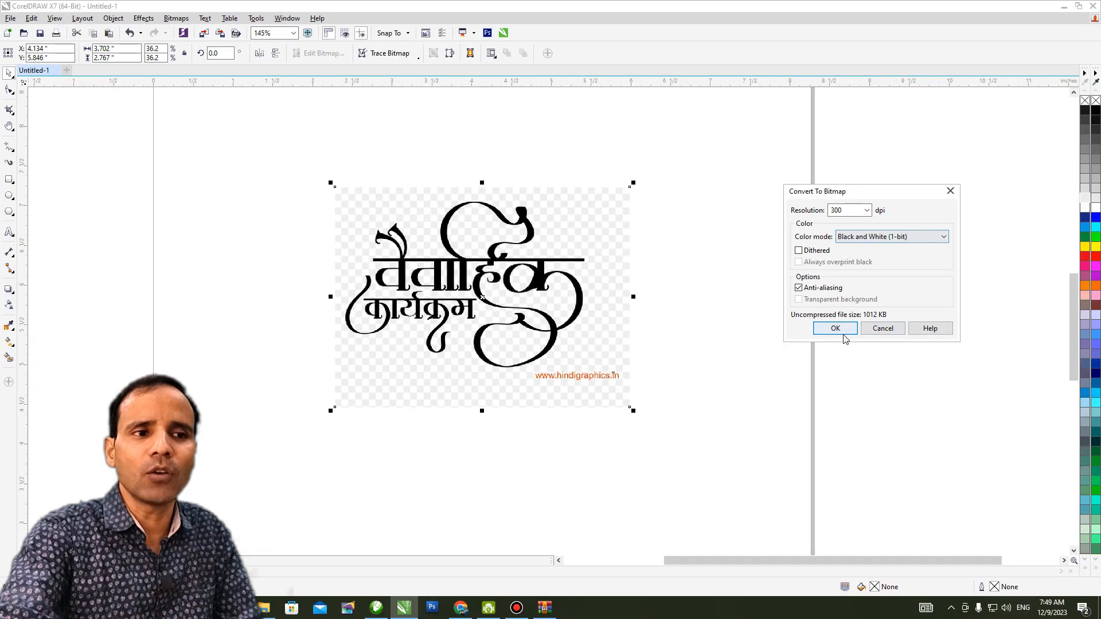
pyautogui.click(843, 337)
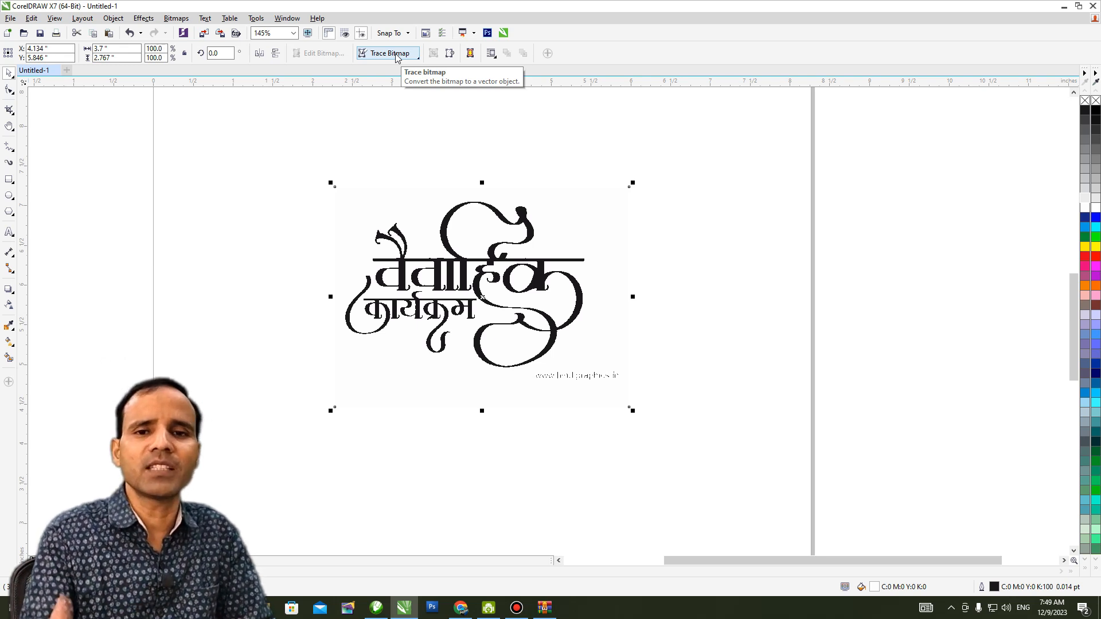
# Step: Outline-trace the black-and-white bitmap with the Line art type, raising the trace detail slightly
pyautogui.click(177, 19)
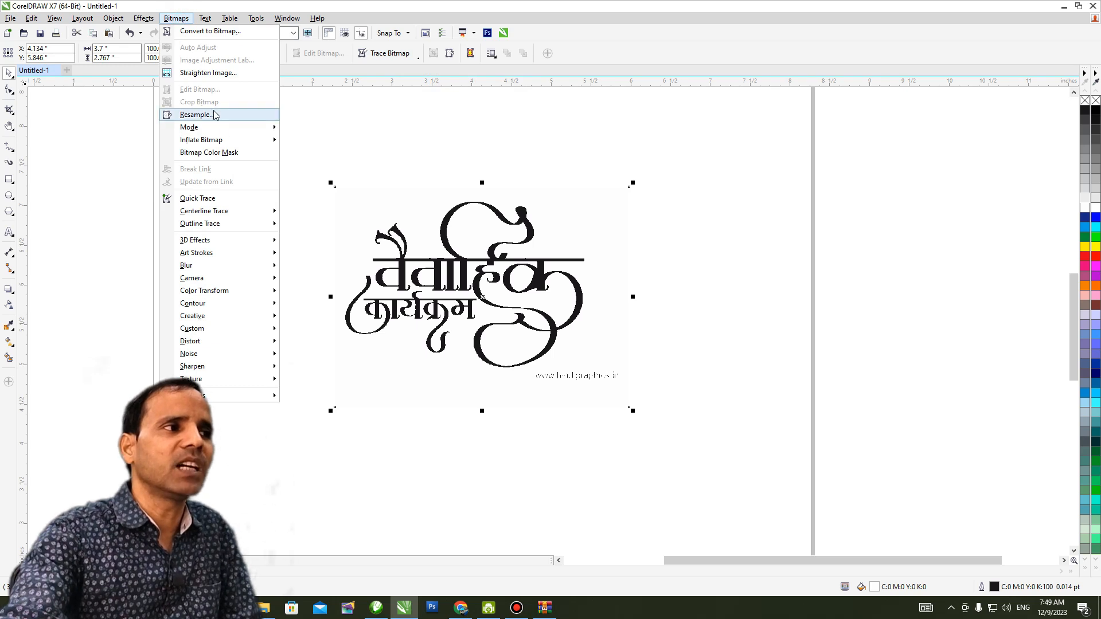
pyautogui.moveTo(224, 228)
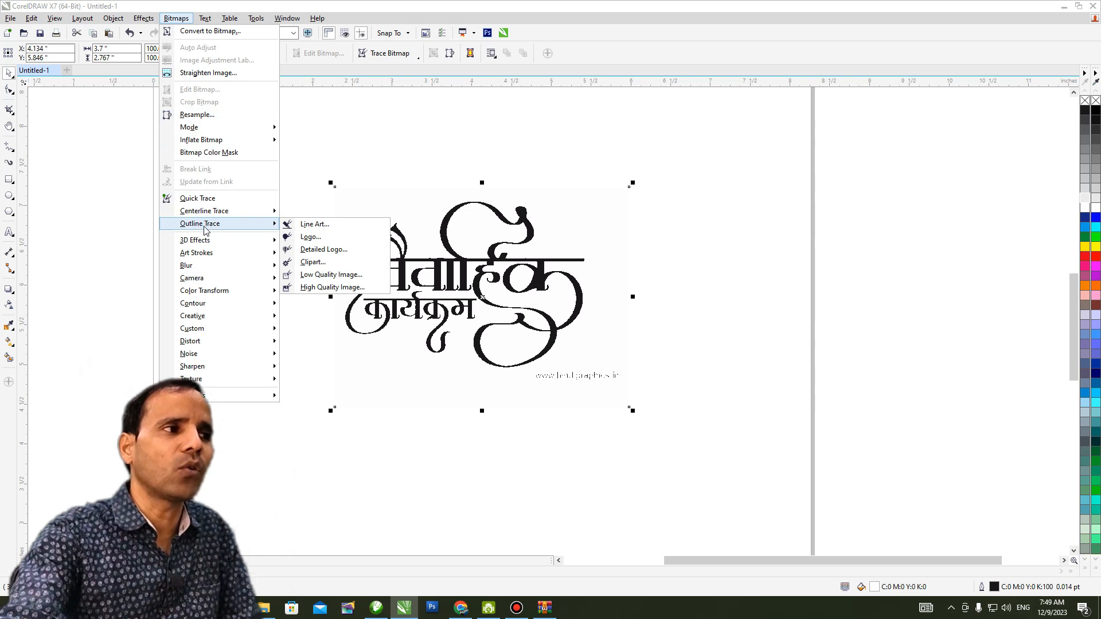
pyautogui.click(322, 229)
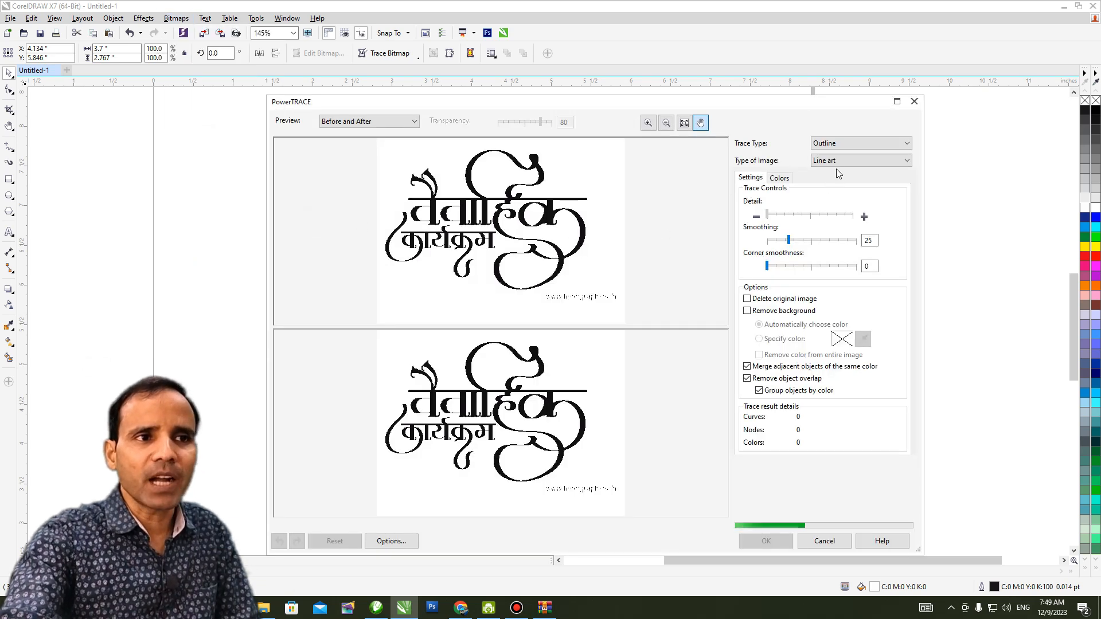
pyautogui.click(893, 166)
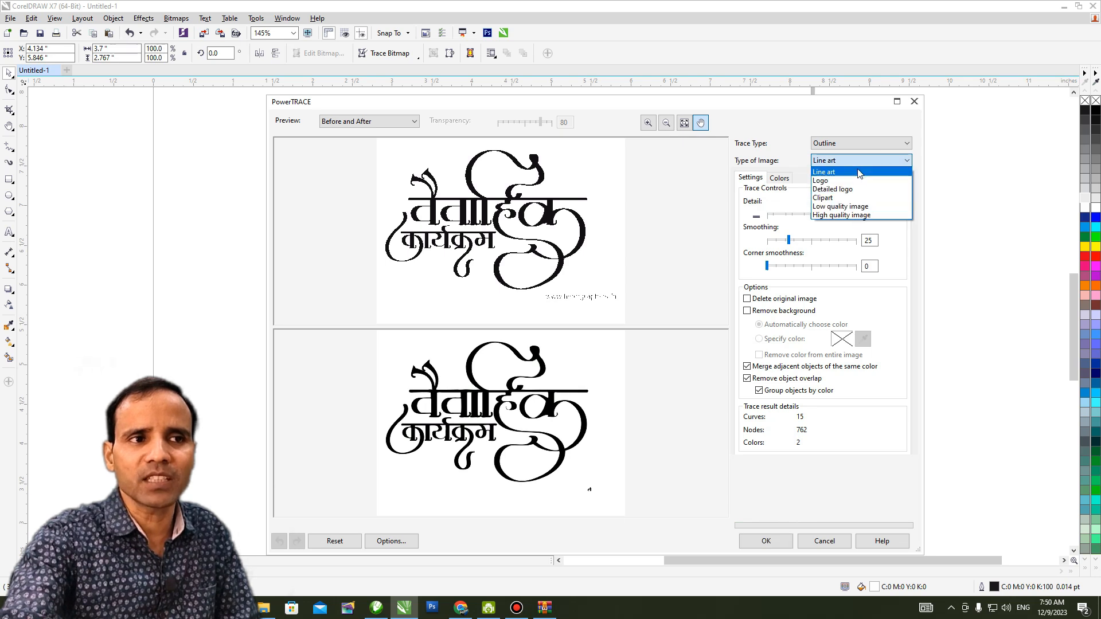
pyautogui.click(902, 261)
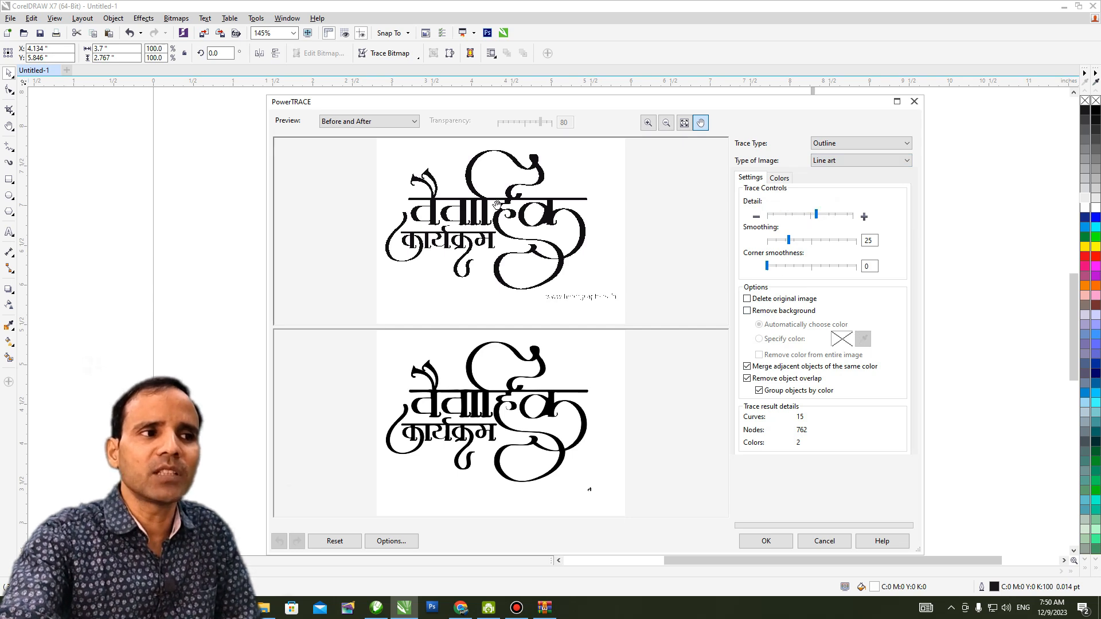
pyautogui.moveTo(817, 216); pyautogui.dragTo(828, 217)
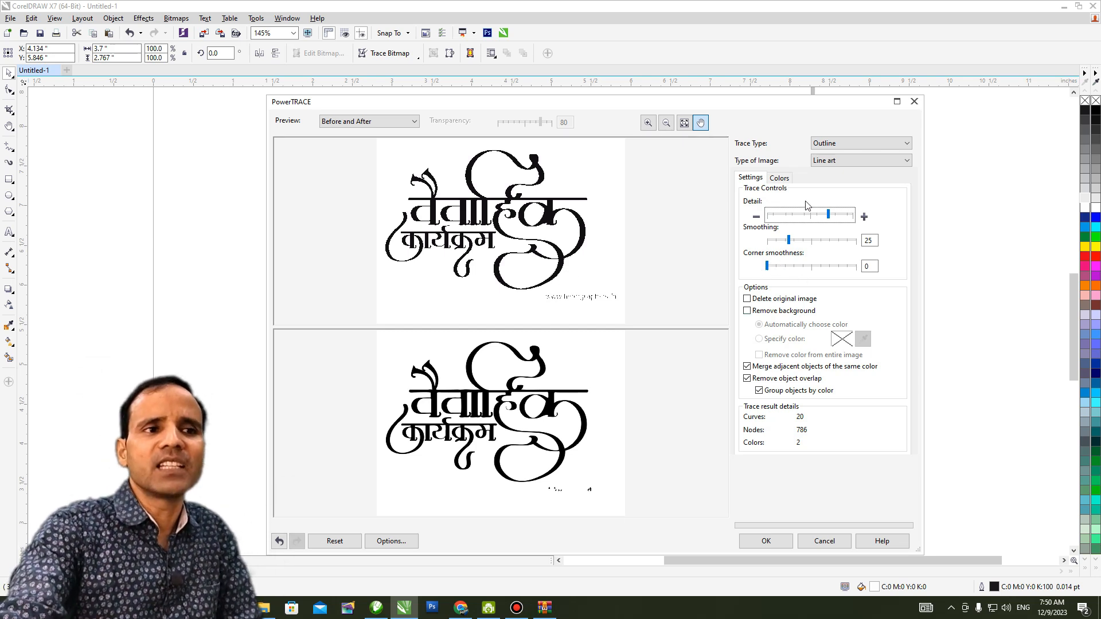
pyautogui.click(765, 540)
# Step: Separate the traced lettering from the original bitmap, moving the bitmap off the page's left side and the tracing onto the page
pyautogui.moveTo(518, 283); pyautogui.dragTo(870, 293)
pyautogui.moveTo(480, 285); pyautogui.dragTo(327, 283)
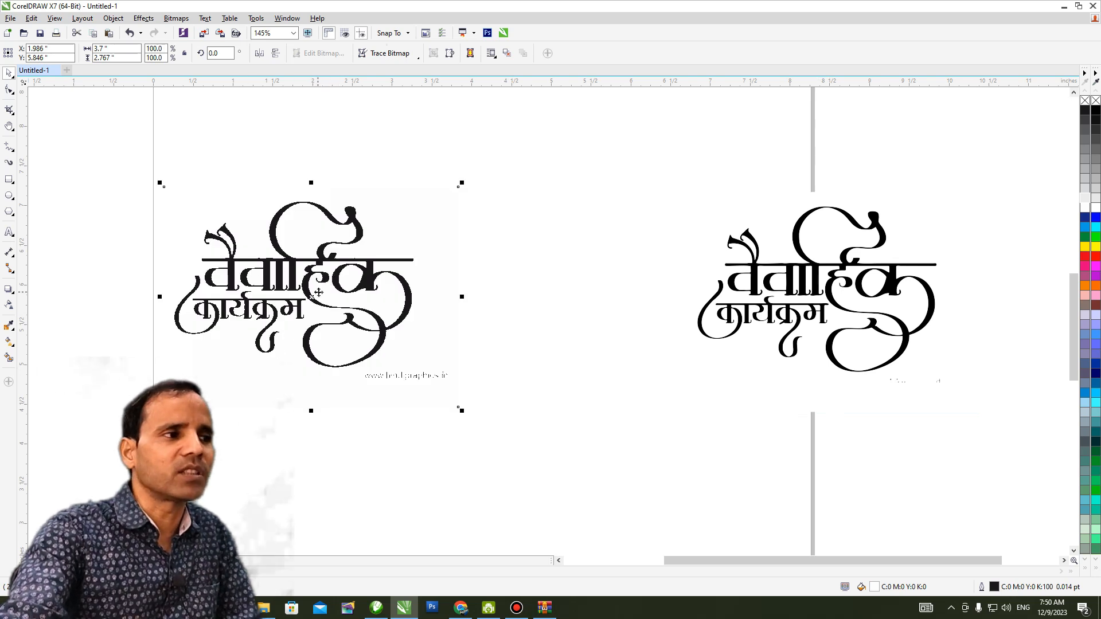
pyautogui.moveTo(349, 279); pyautogui.dragTo(1, 262)
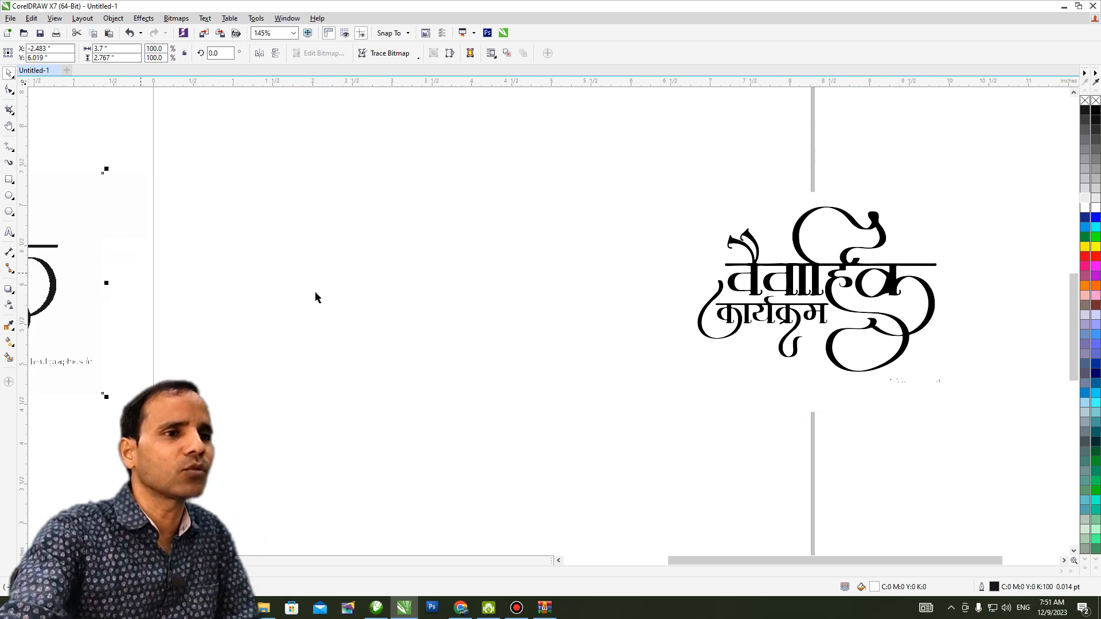
pyautogui.moveTo(789, 278); pyautogui.dragTo(431, 262)
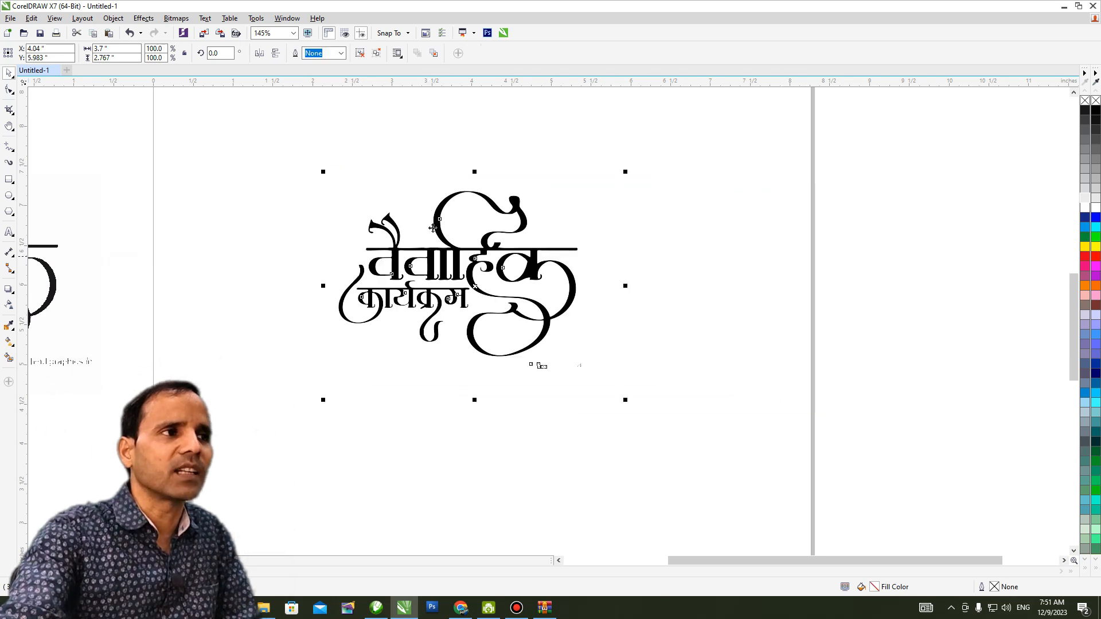
# Step: Ungroup the traced artwork, pull the white background shapes away from the lettering and delete them
pyautogui.click(360, 55)
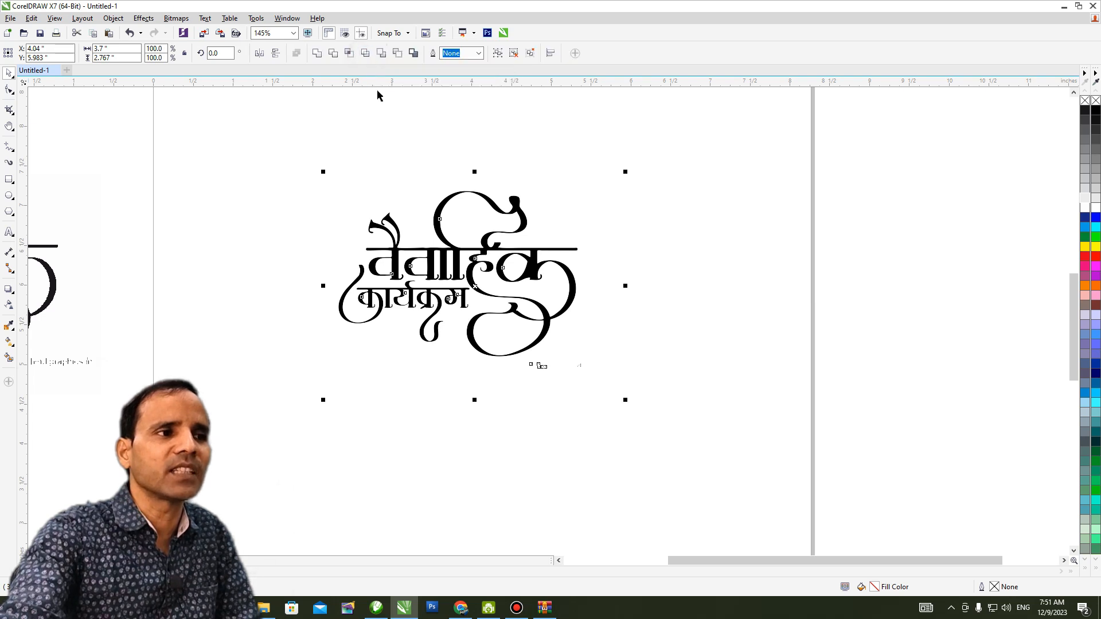
pyautogui.click(766, 258)
pyautogui.click(627, 237)
pyautogui.moveTo(557, 224); pyautogui.dragTo(800, 248)
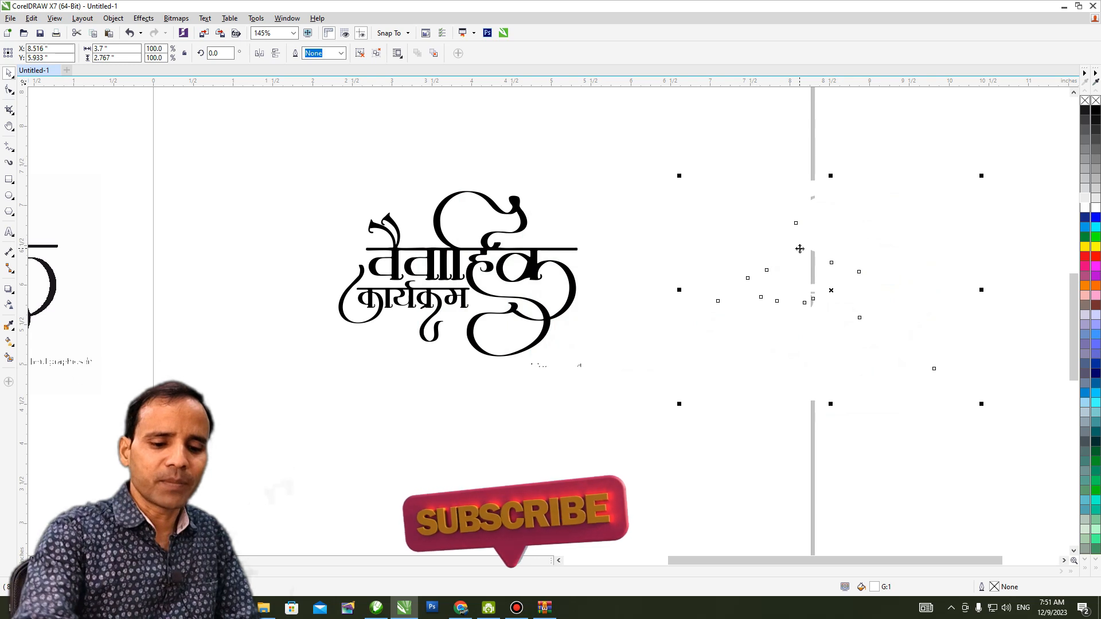
pyautogui.press('Delete')
# Step: Ungroup the black lettering and delete the leftover website watermark fragments below it
pyautogui.moveTo(691, 455); pyautogui.dragTo(412, 327)
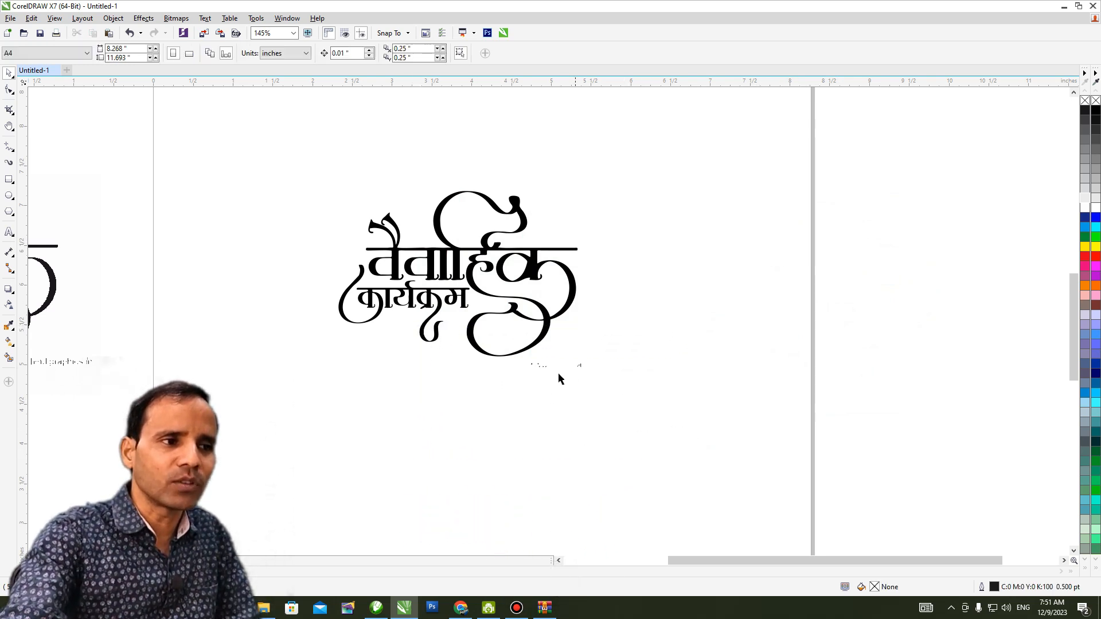
pyautogui.click(549, 374)
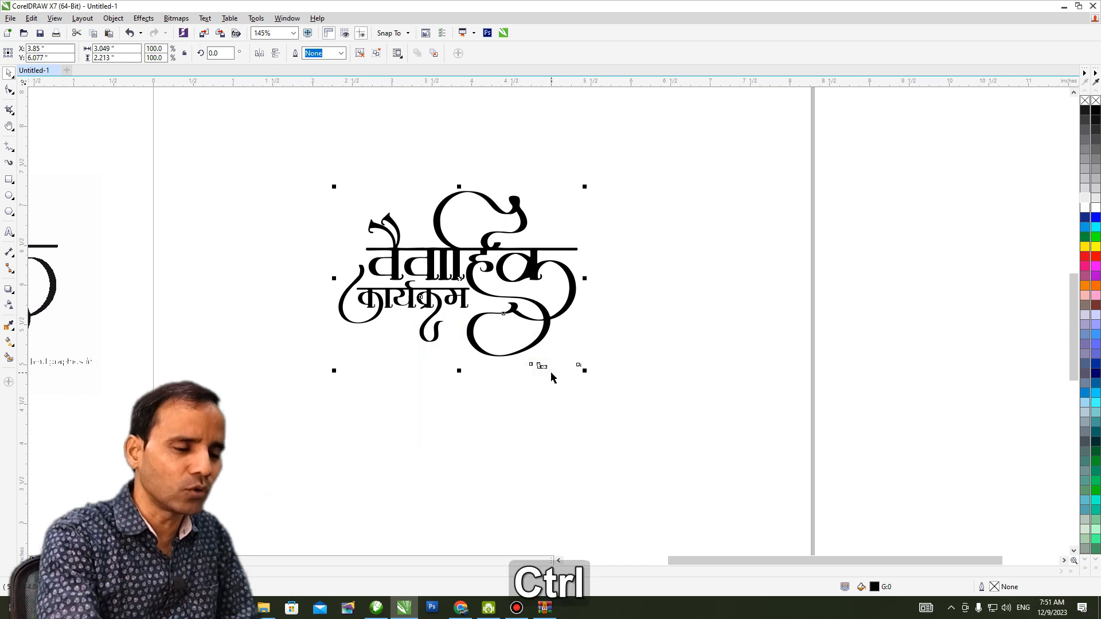
pyautogui.hotkey('ctrl', 'u')
pyautogui.moveTo(731, 445); pyautogui.dragTo(395, 351)
pyautogui.press('Delete')
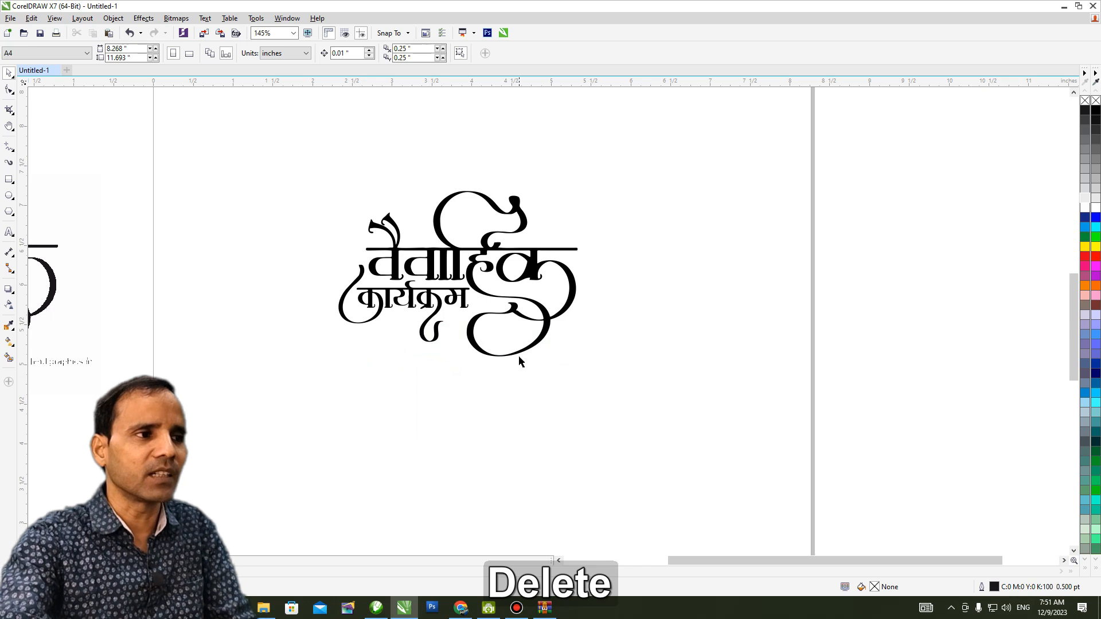
# Step: Fill the whole calligraphy with red (C0 M100 Y100 K0) and move it up and to the right on the page
pyautogui.scroll(2, 447, 295)
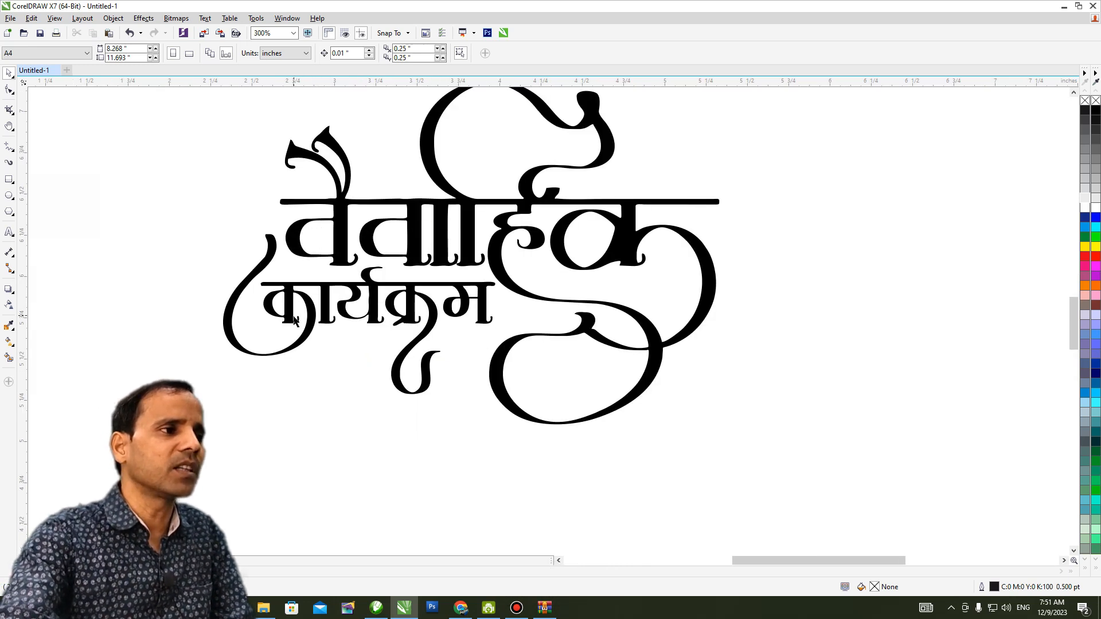
pyautogui.scroll(-2, 381, 309)
pyautogui.moveTo(594, 148); pyautogui.dragTo(209, 418)
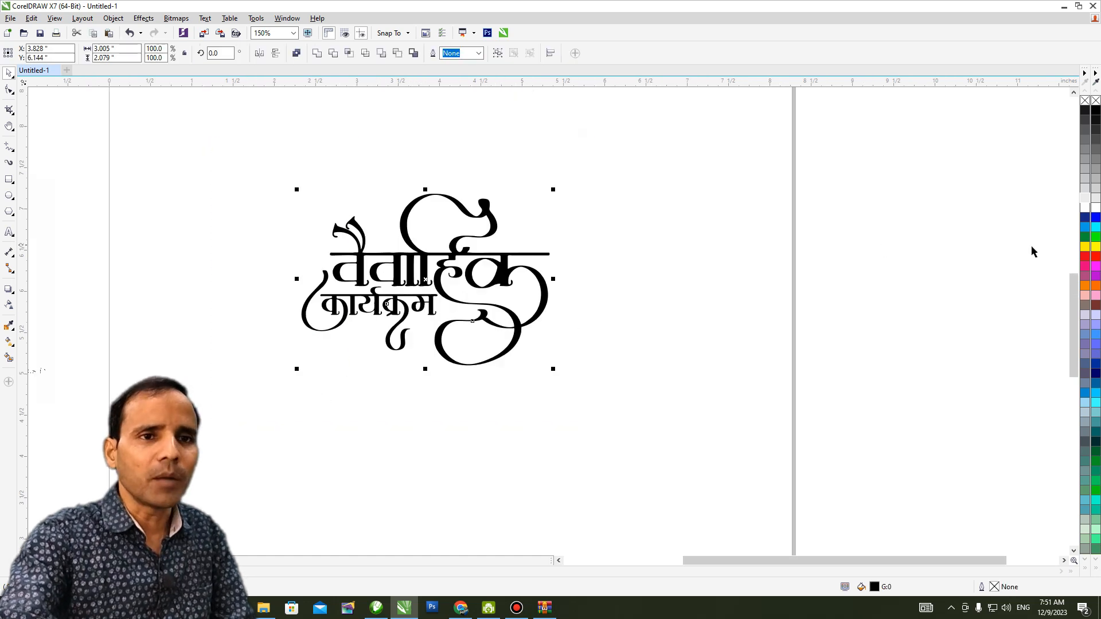
pyautogui.click(1087, 257)
pyautogui.click(690, 272)
pyautogui.moveTo(243, 152); pyautogui.dragTo(637, 401)
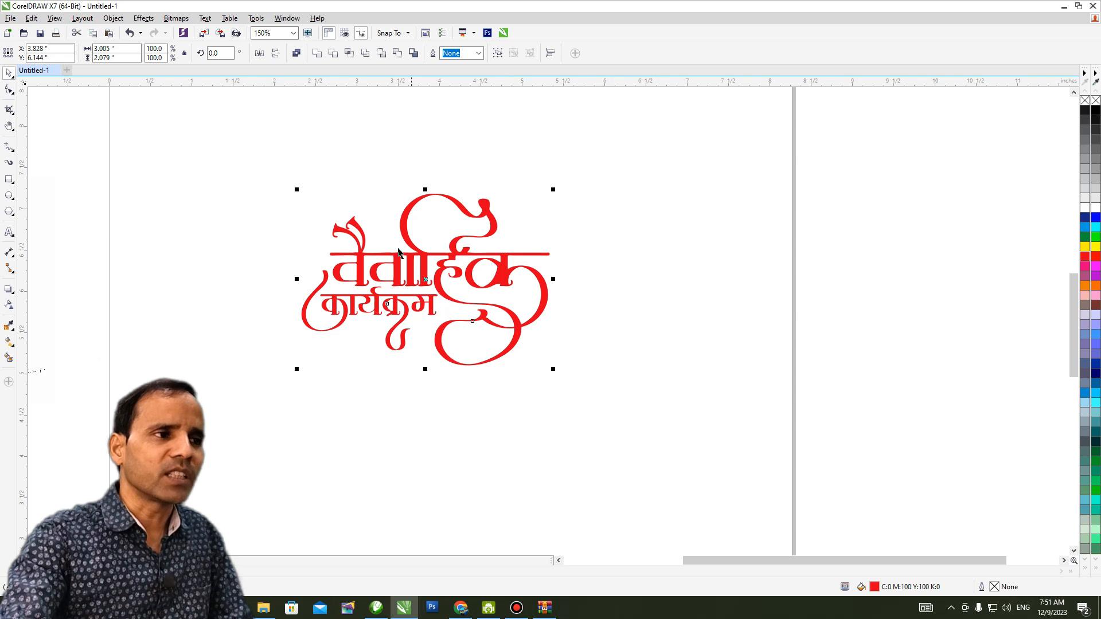
pyautogui.moveTo(431, 274); pyautogui.dragTo(465, 225)
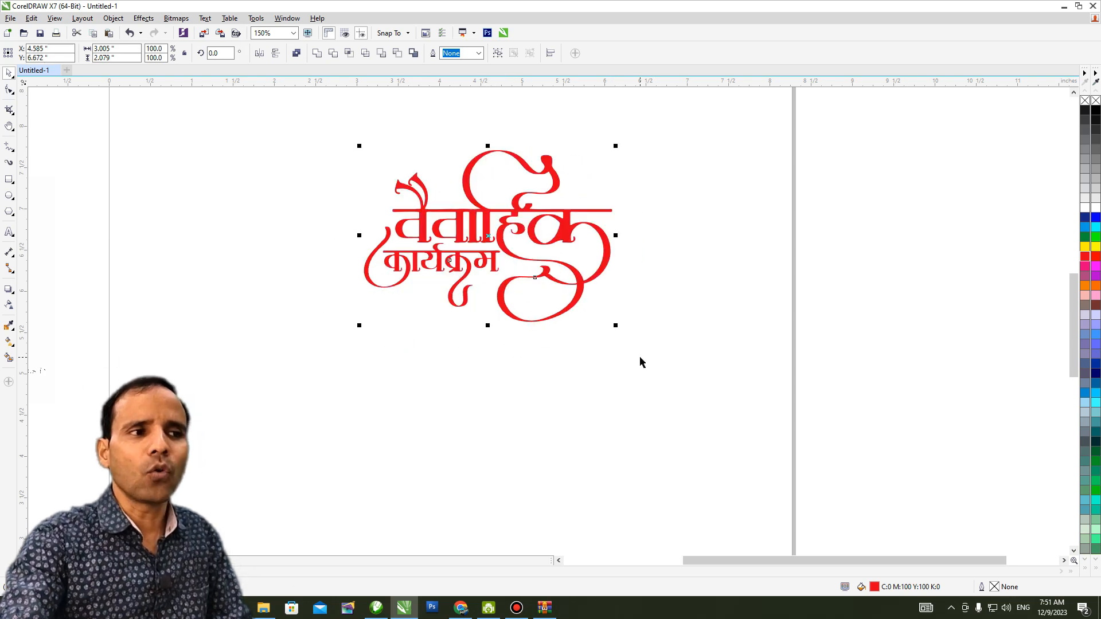
# Step: Switch to Chrome and copy the black शुभविवाह calligraphy image from the Google Images results
pyautogui.click(689, 352)
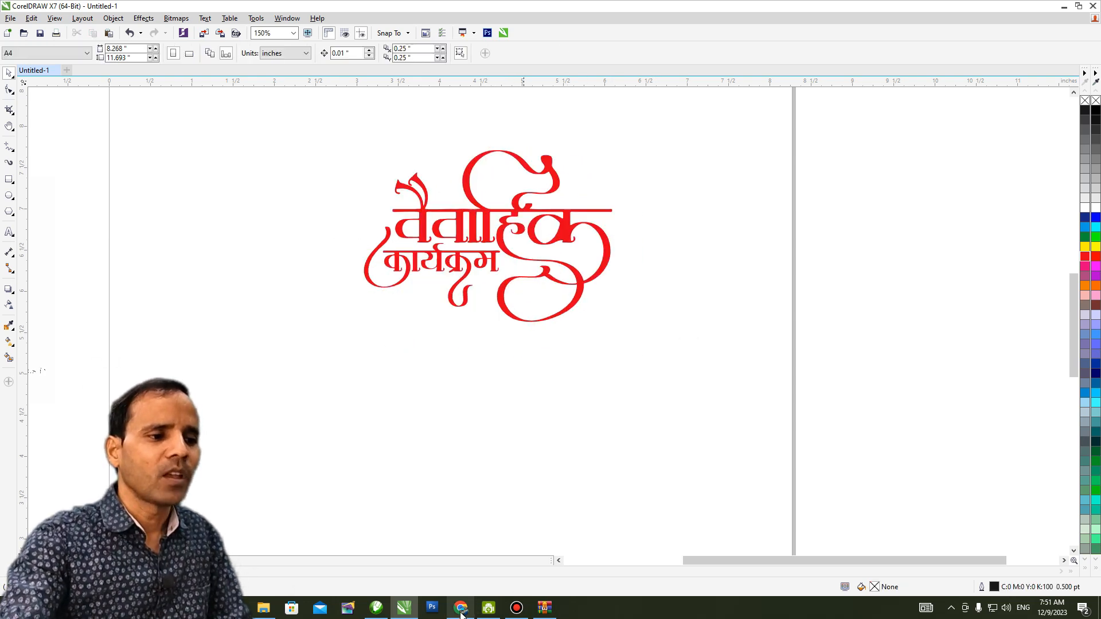
pyautogui.click(462, 608)
pyautogui.scroll(-5, 846, 406)
pyautogui.click(986, 413)
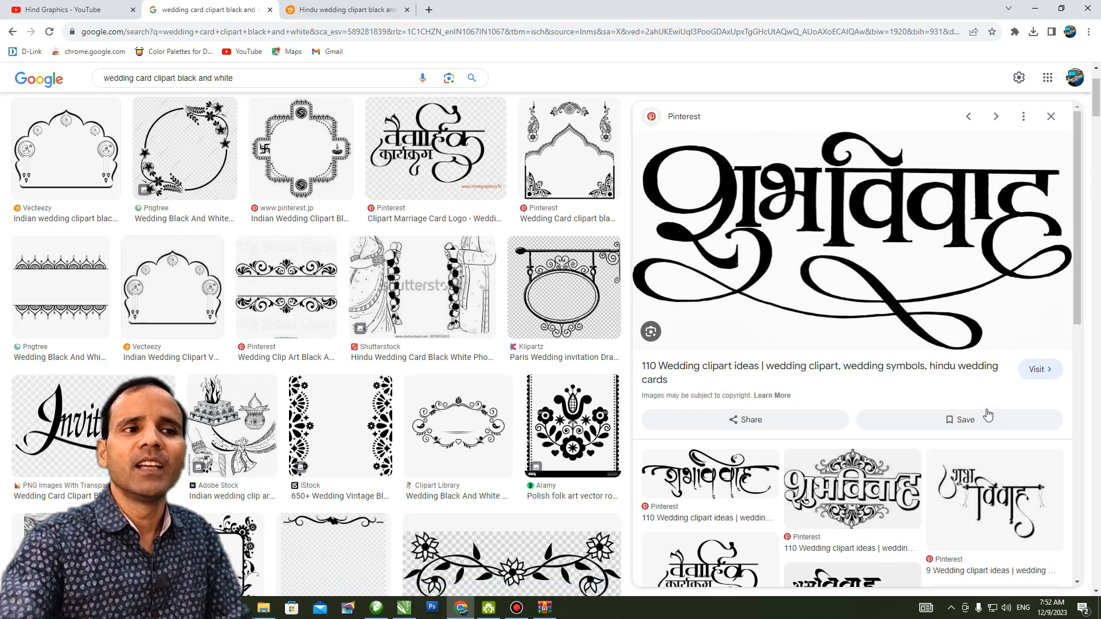
pyautogui.rightClick(925, 313)
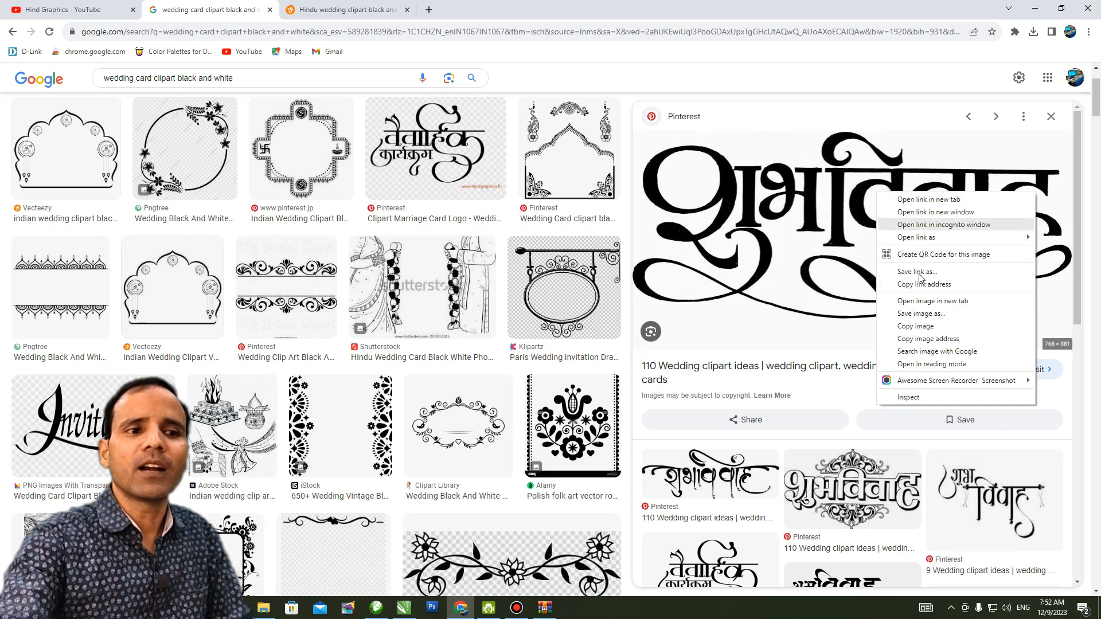
pyautogui.click(911, 325)
# Step: Switch to CorelDRAW, paste the शुभविवाह image, scale it down to about 3.53 in wide and place it below the red calligraphy
pyautogui.hotkey('alt', 'Tab')
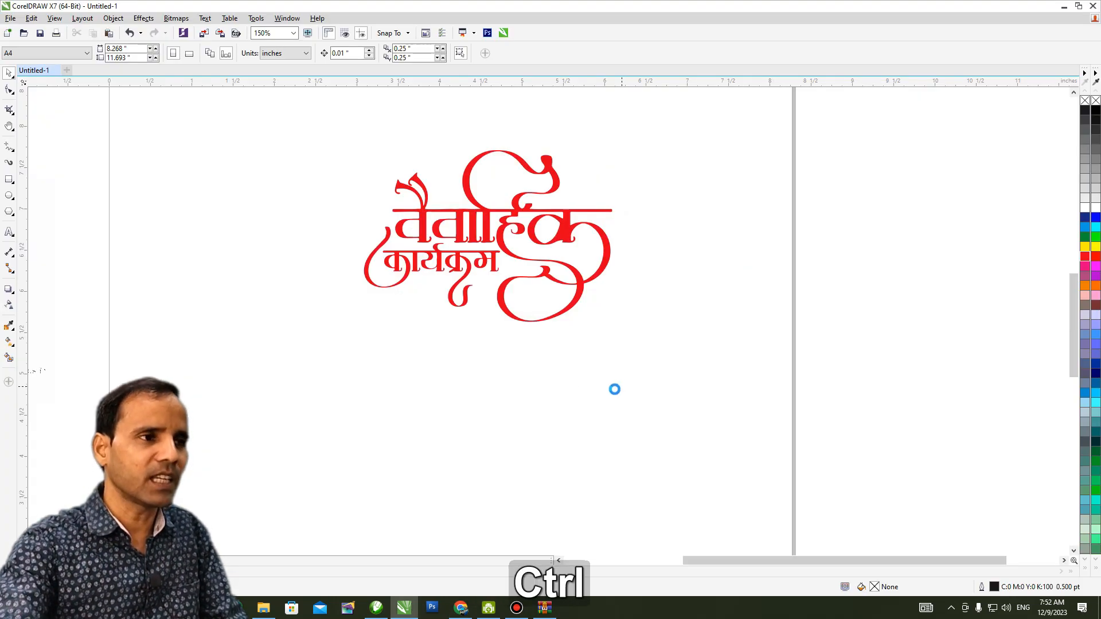
pyautogui.hotkey('ctrl', 'v')
pyautogui.press('F3')
pyautogui.moveTo(740, 231); pyautogui.dragTo(594, 304)
pyautogui.moveTo(528, 348); pyautogui.dragTo(522, 405)
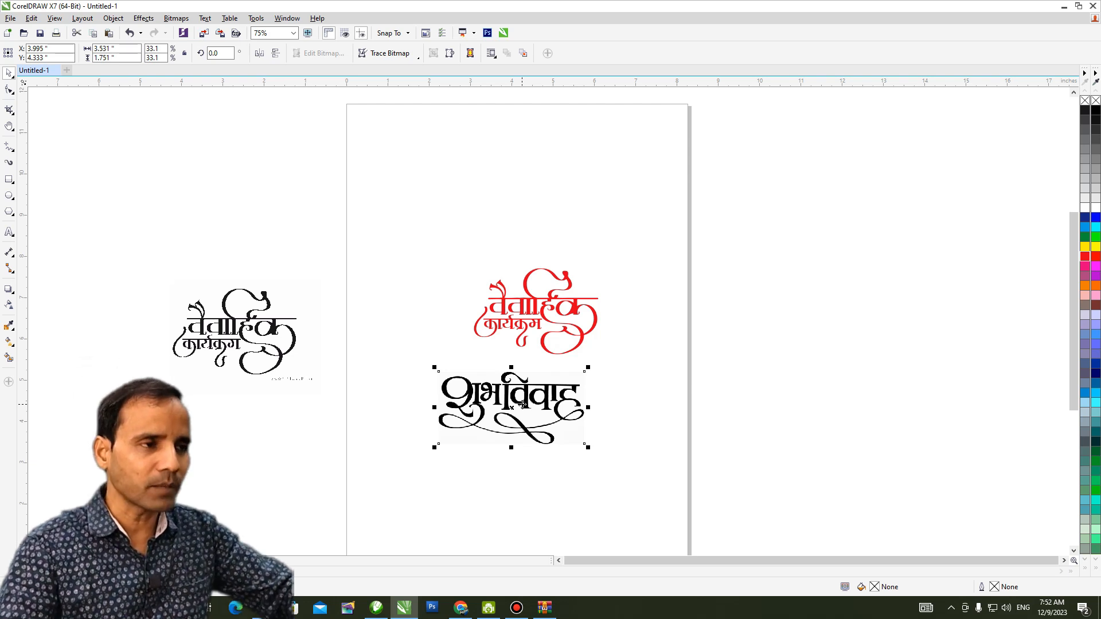
# Step: Convert the शुभविवाह image to a Black and White (1-bit) bitmap at 300 dpi
pyautogui.hotkey('alt', 'b')
pyautogui.press('Return')
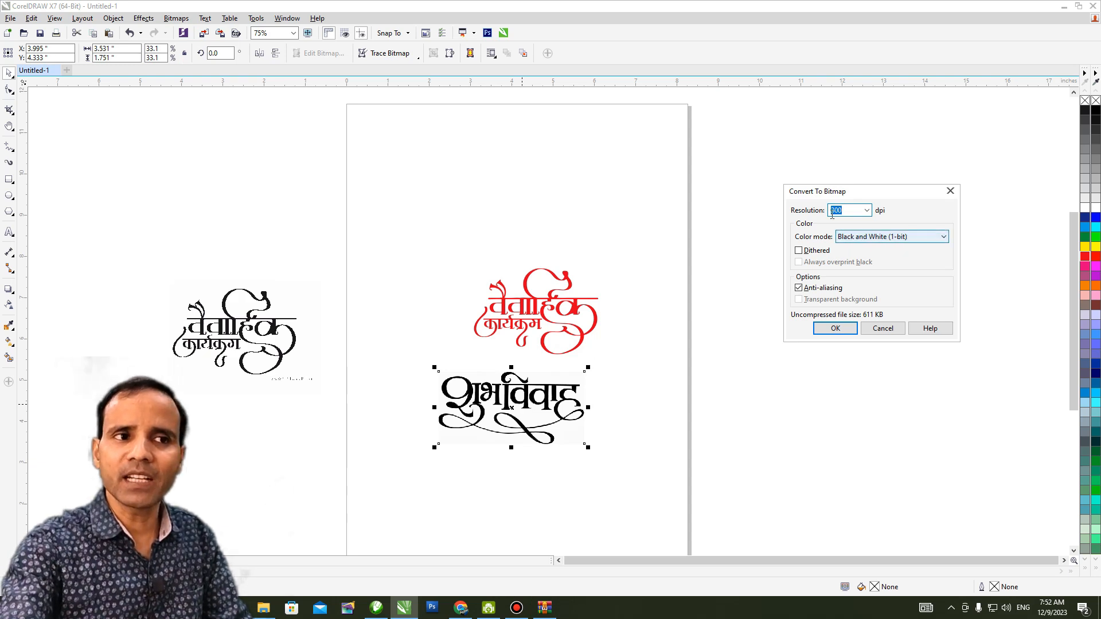
pyautogui.press('Return')
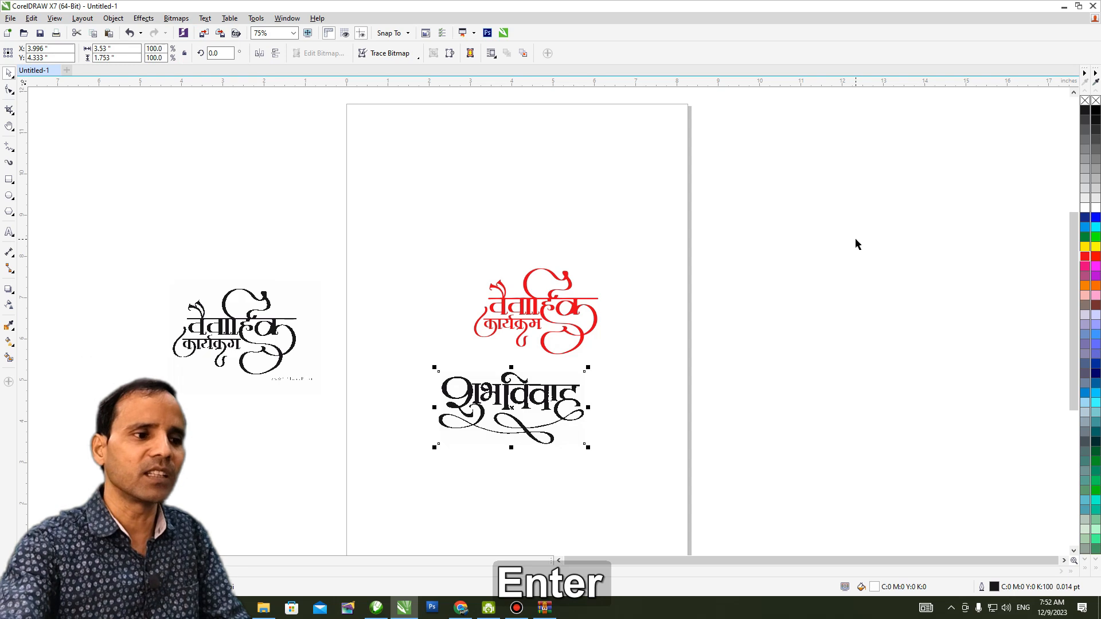
# Step: Outline-trace the शुभविवाह bitmap as line art, keeping the original image and grouping objects by color
pyautogui.click(387, 53)
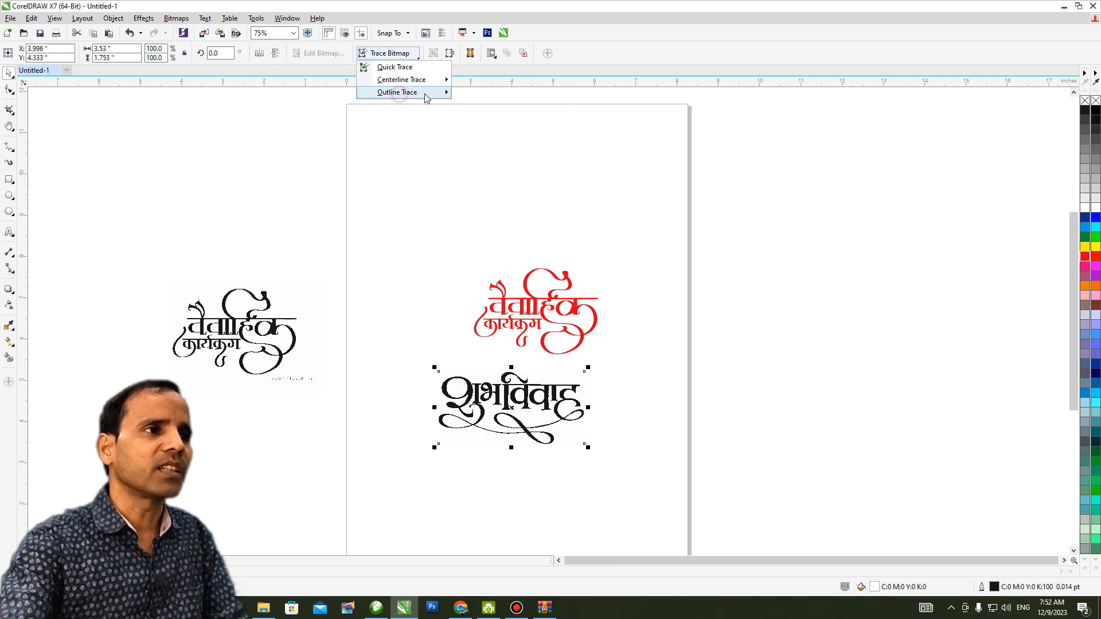
pyautogui.click(239, 36)
pyautogui.click(392, 54)
pyautogui.click(392, 53)
pyautogui.click(397, 56)
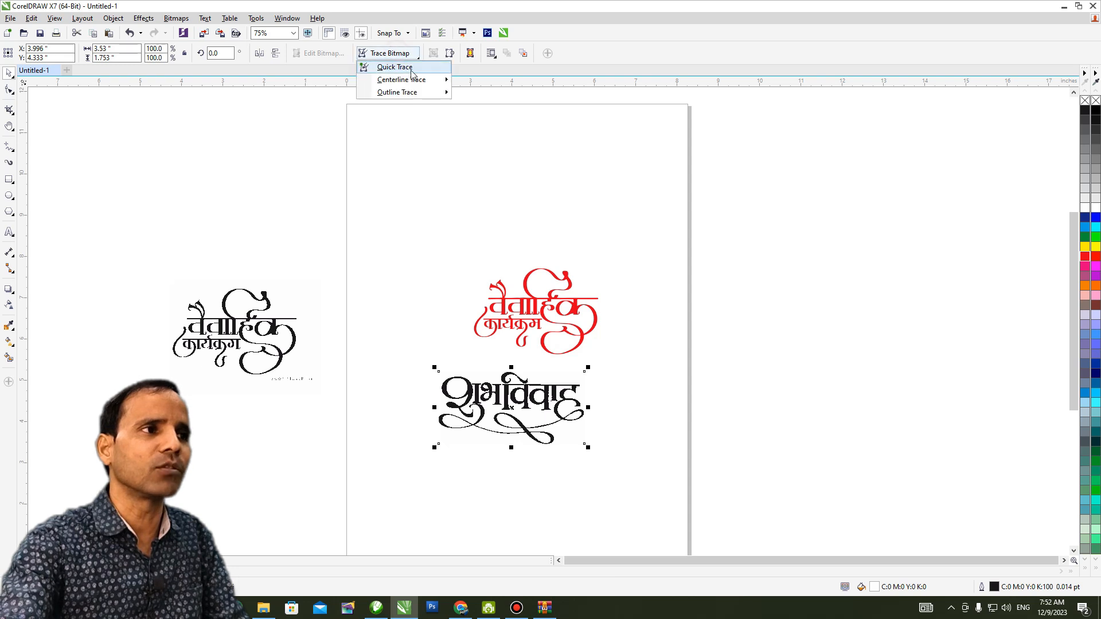
pyautogui.moveTo(401, 91)
pyautogui.click(533, 91)
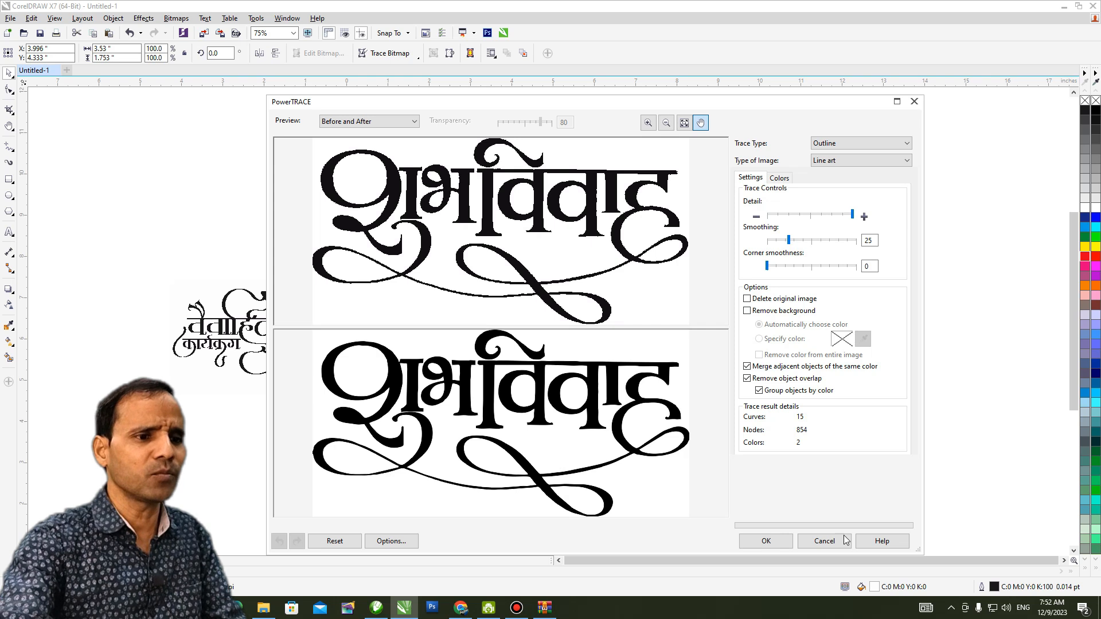
pyautogui.click(777, 545)
# Step: Pull the शुभविवाह bitmap away from its tracing, delete the bitmap and move the tracing onto the page below the red calligraphy
pyautogui.moveTo(509, 405)
pyautogui.mouseDown()
pyautogui.moveTo(704, 415)
pyautogui.moveTo(456, 417)
pyautogui.mouseUp()
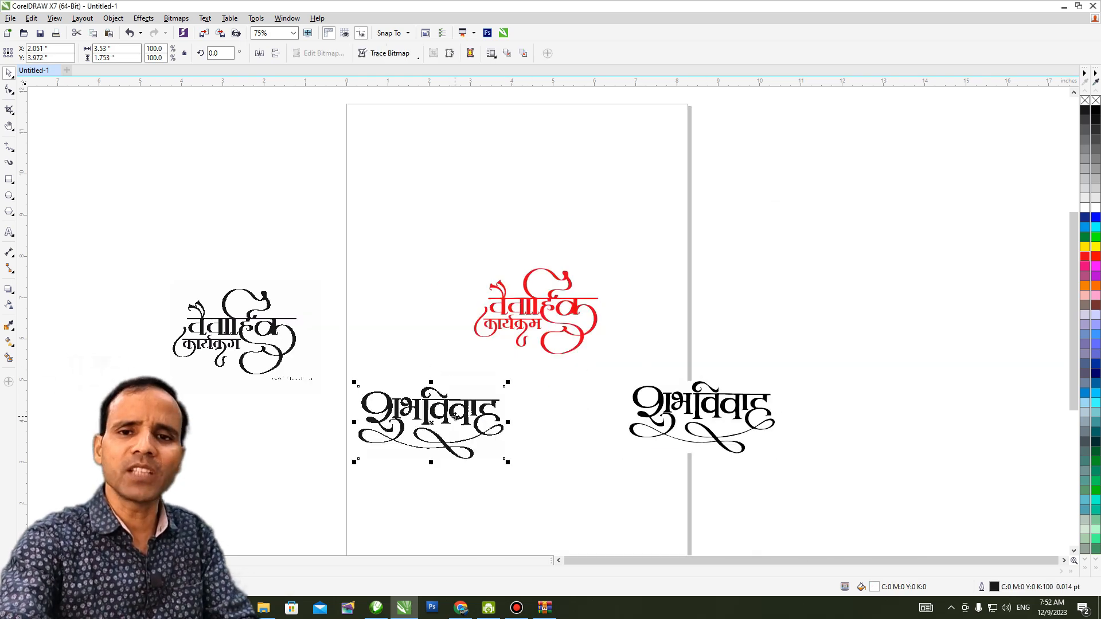
pyautogui.press('Delete')
pyautogui.moveTo(700, 408)
pyautogui.mouseDown()
pyautogui.moveTo(469, 411)
pyautogui.moveTo(483, 408)
pyautogui.mouseUp()
# Step: Ungroup the शुभविवाह tracing, pull the white background shapes away from the lettering and delete them
pyautogui.scroll(2, 489, 414)
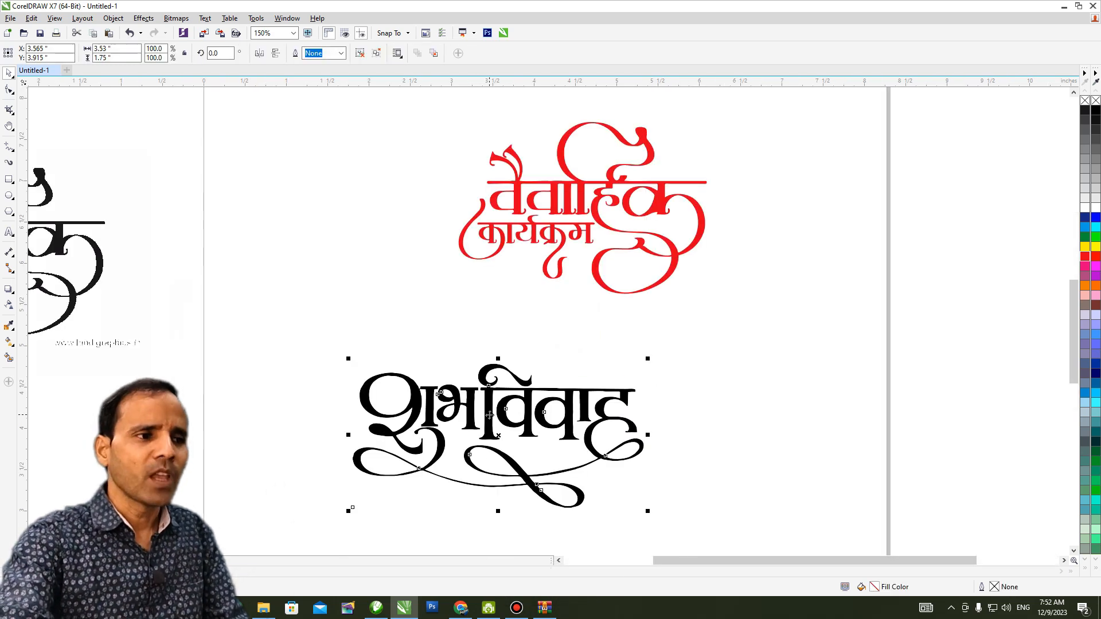
pyautogui.hotkey('ctrl', 'u')
pyautogui.click(795, 391)
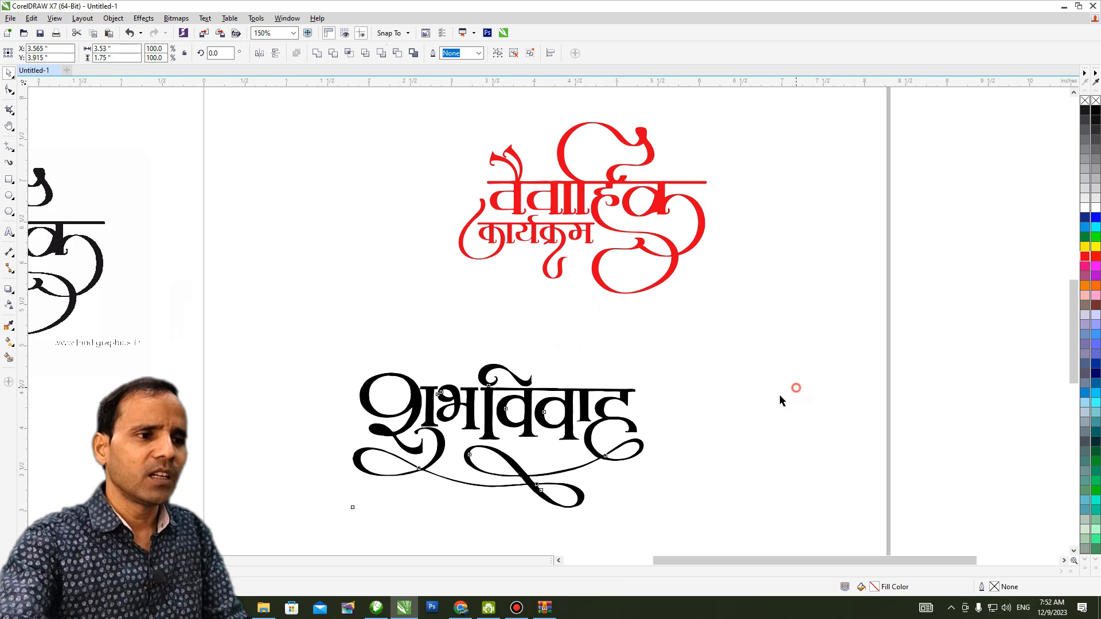
pyautogui.moveTo(545, 455); pyautogui.dragTo(839, 387)
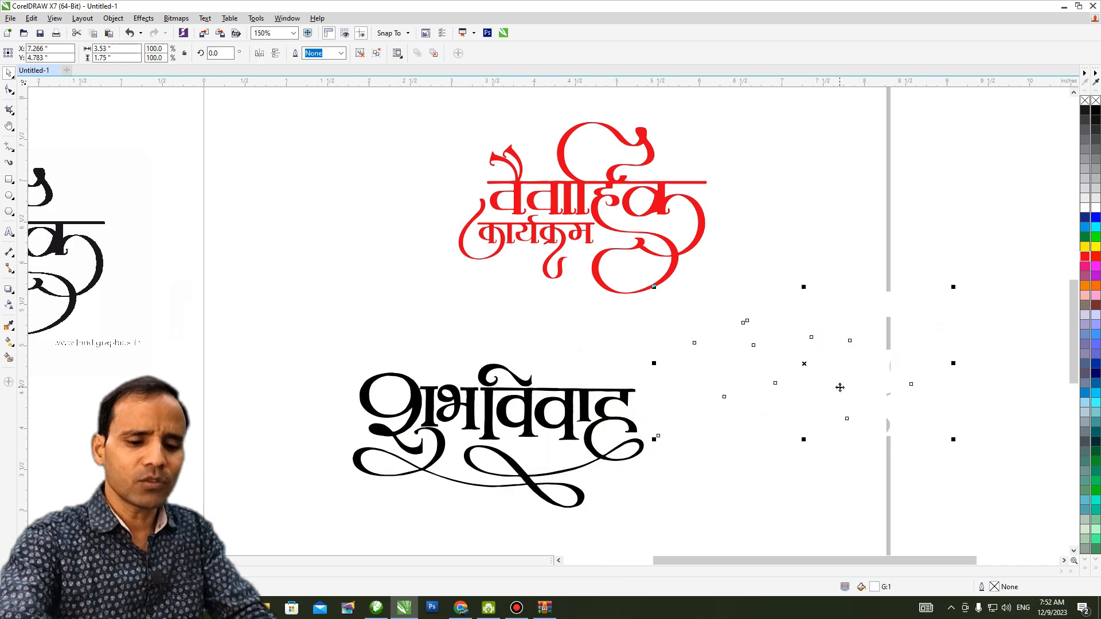
pyautogui.press('Delete')
# Step: Fill the whole शुभविवाह lettering with red (C0 M100 Y100 K0) and deselect it
pyautogui.moveTo(317, 352); pyautogui.dragTo(738, 536)
pyautogui.click(1084, 256)
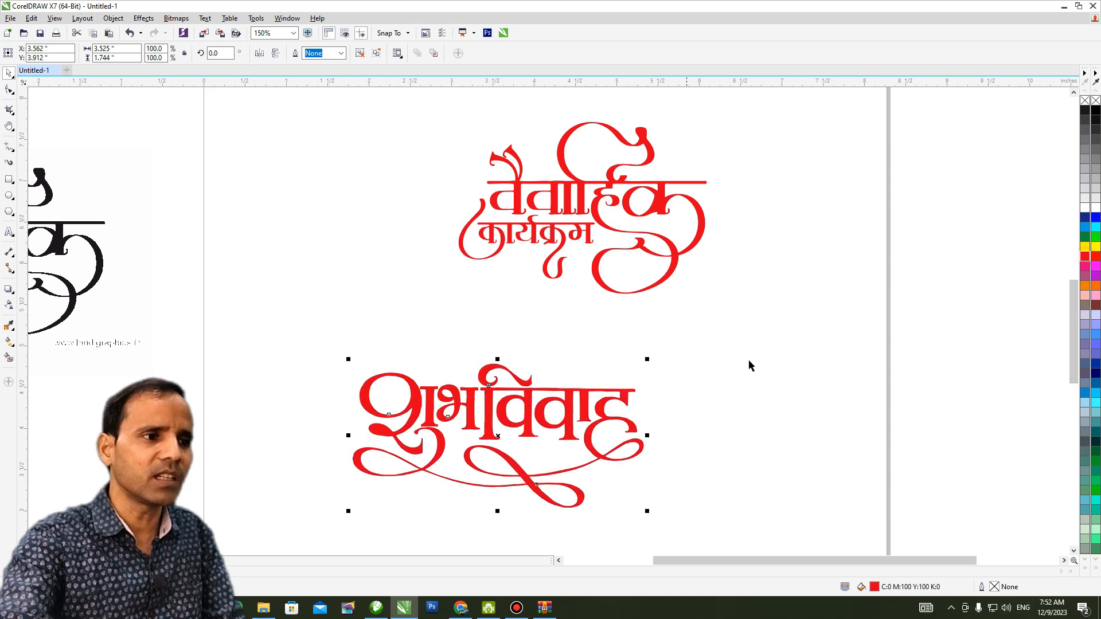
pyautogui.click(756, 361)
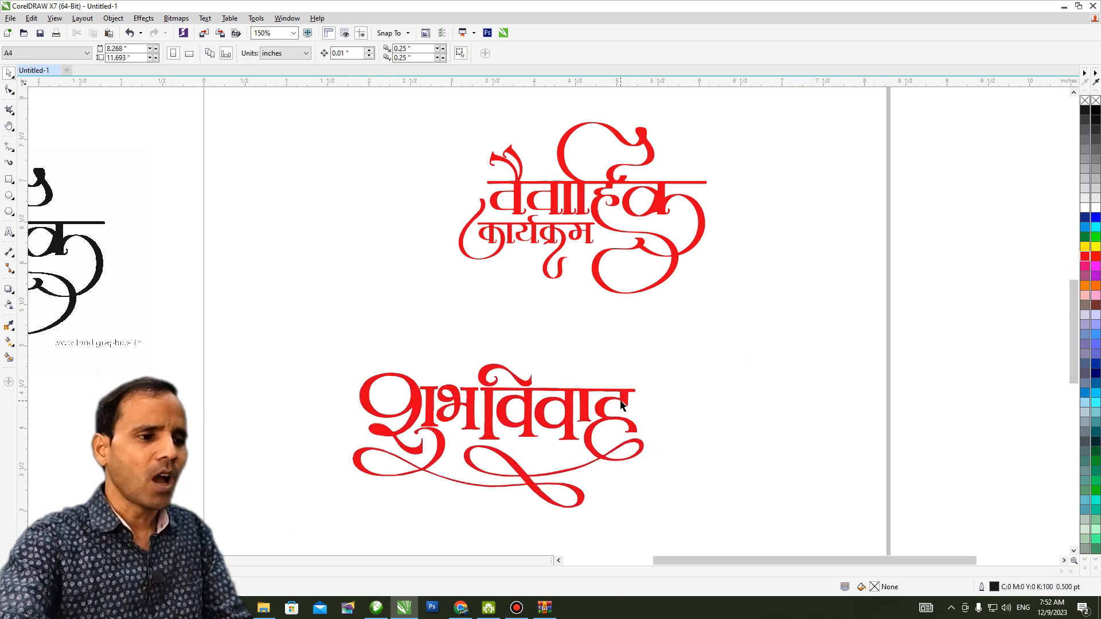
# Step: Switch to Chrome and copy the Pinterest floral border clipart image with the My Bridal Clipart watermark
pyautogui.click(460, 607)
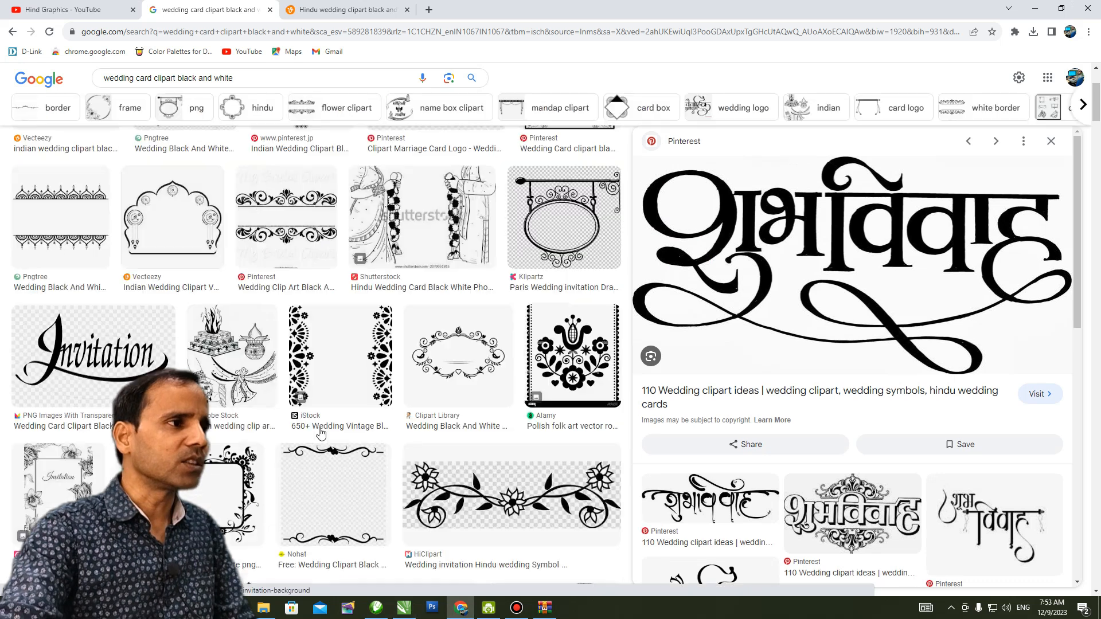
pyautogui.scroll(1, 320, 434)
pyautogui.click(280, 281)
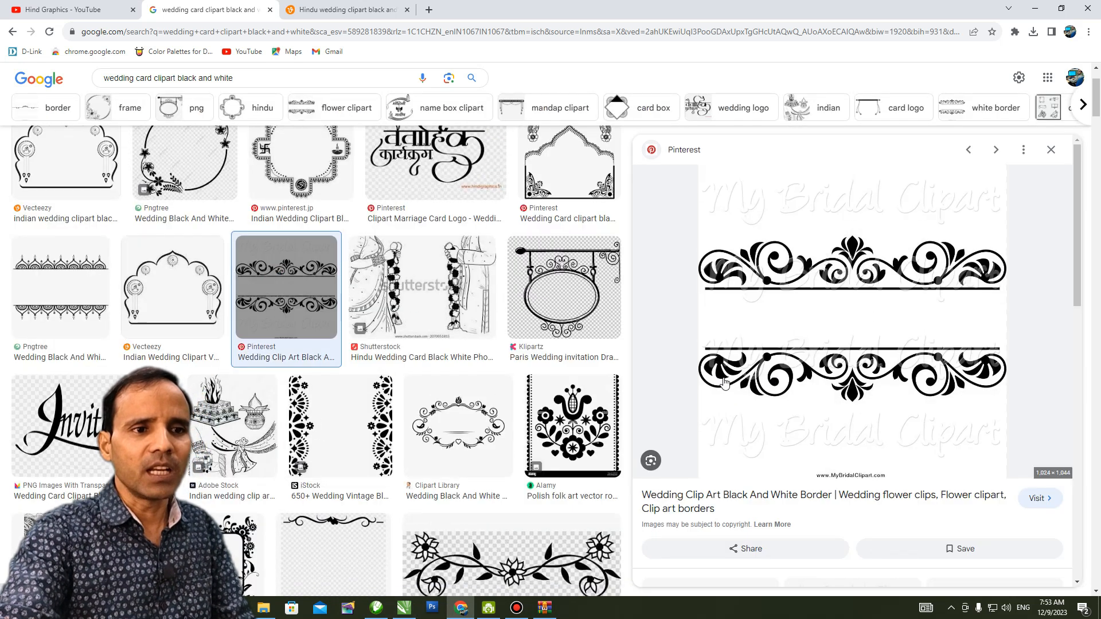
pyautogui.rightClick(967, 355)
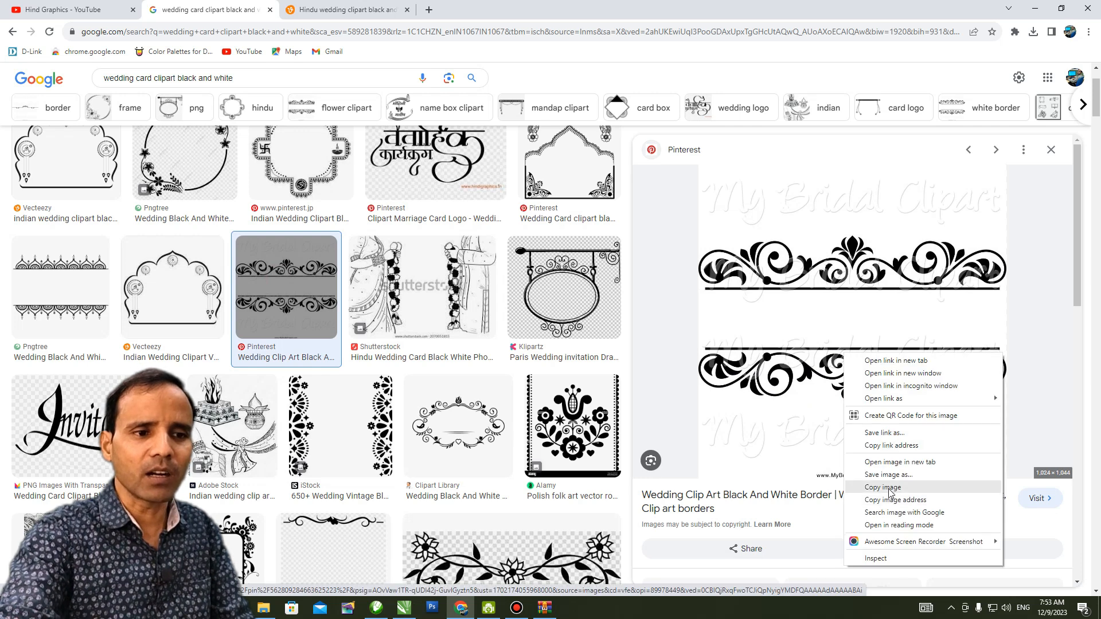
pyautogui.click(888, 487)
# Step: Switch to CorelDRAW, paste the floral border image and scale it down to about 4.06 in wide on the page
pyautogui.hotkey('alt', 'Tab')
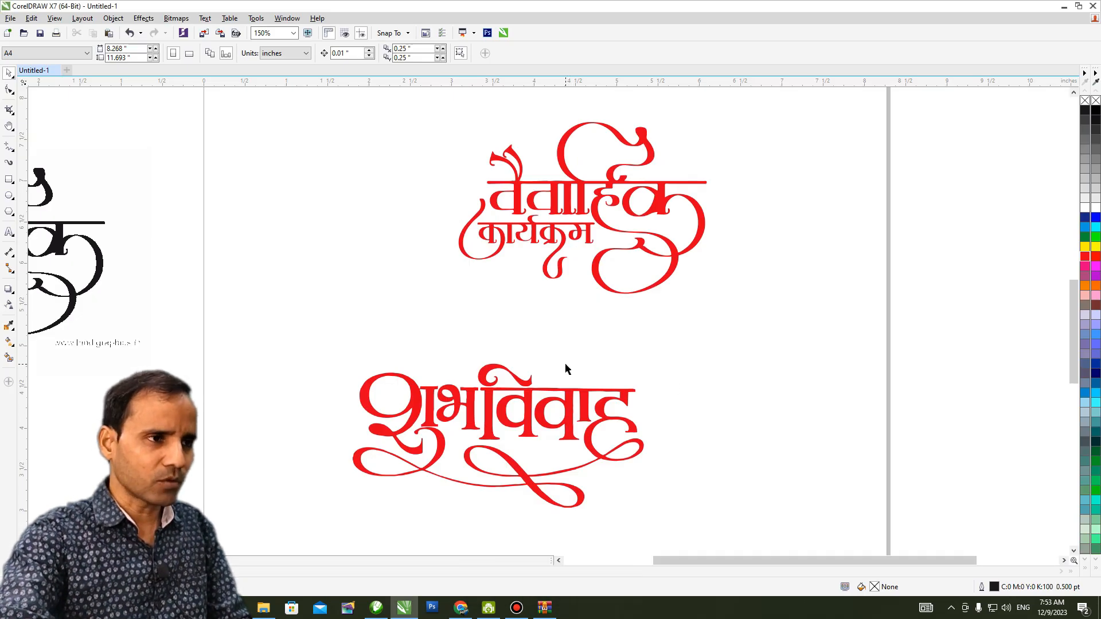
pyautogui.scroll(-2, 565, 362)
pyautogui.hotkey('ctrl', 'v')
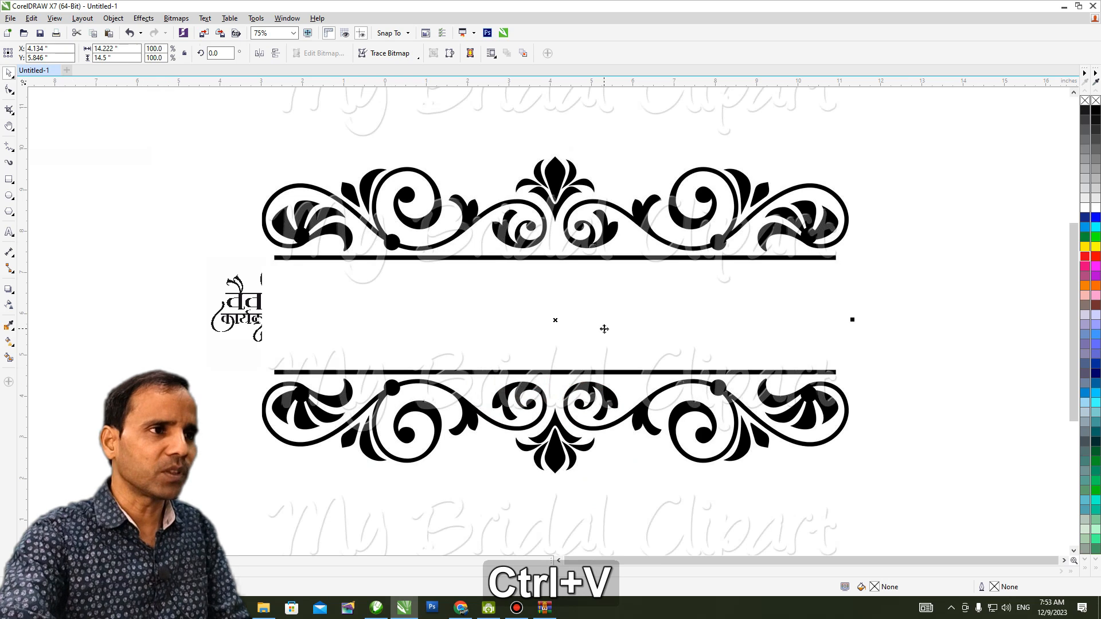
pyautogui.moveTo(729, 171); pyautogui.dragTo(706, 241)
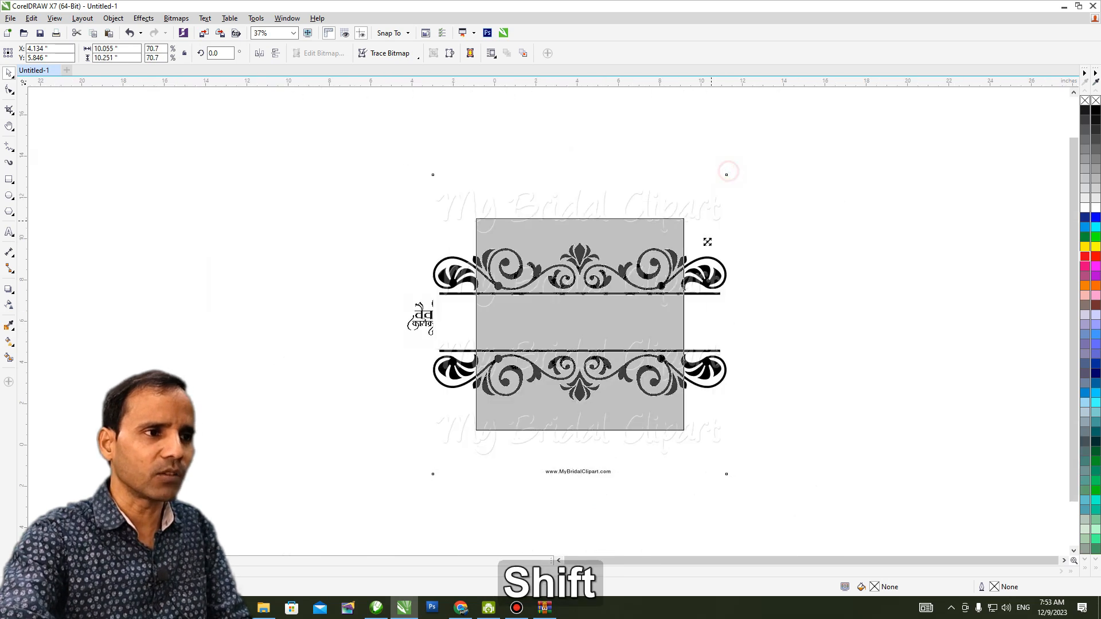
pyautogui.press('F2')
pyautogui.moveTo(499, 262); pyautogui.dragTo(629, 383)
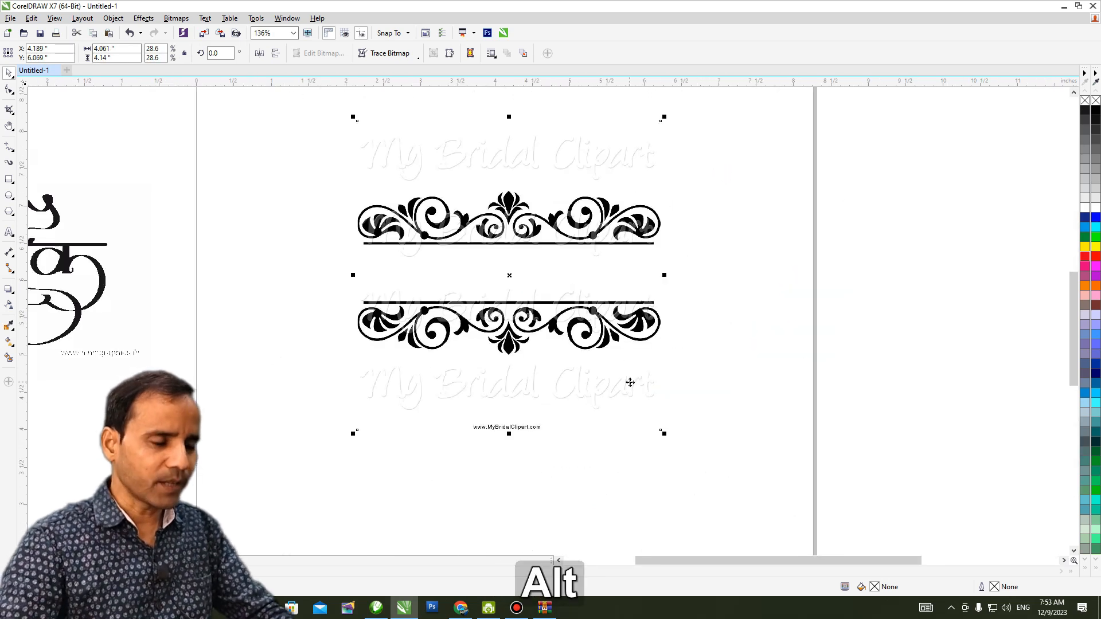
# Step: Try converting the floral border image to a Black and White (1-bit) bitmap at 300 dpi
pyautogui.hotkey('alt', 'b')
pyautogui.press('Return')
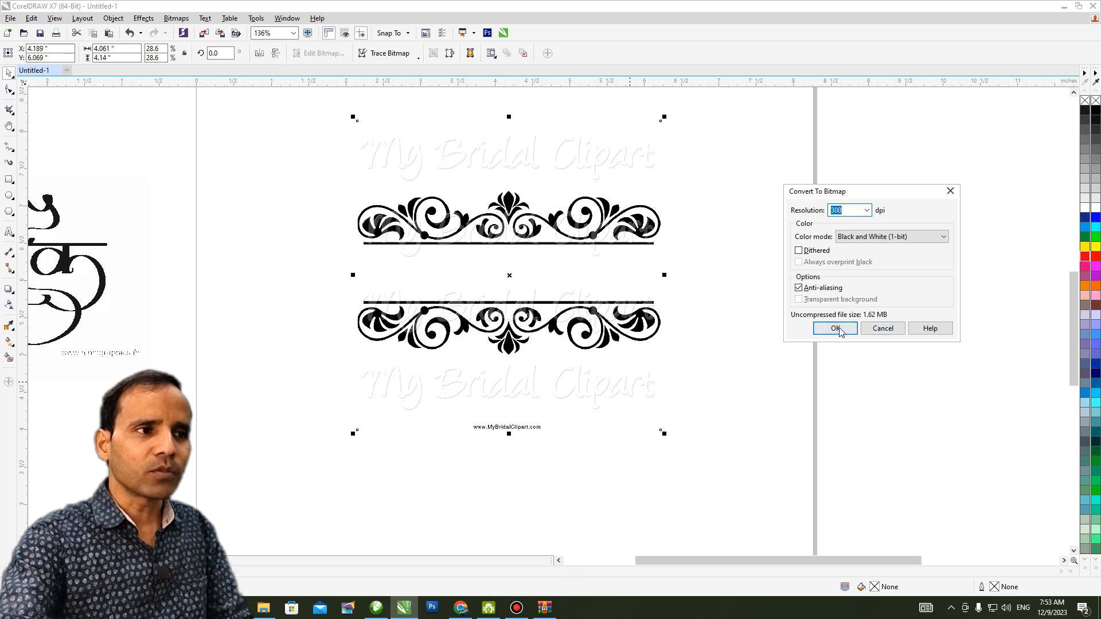
pyautogui.click(835, 328)
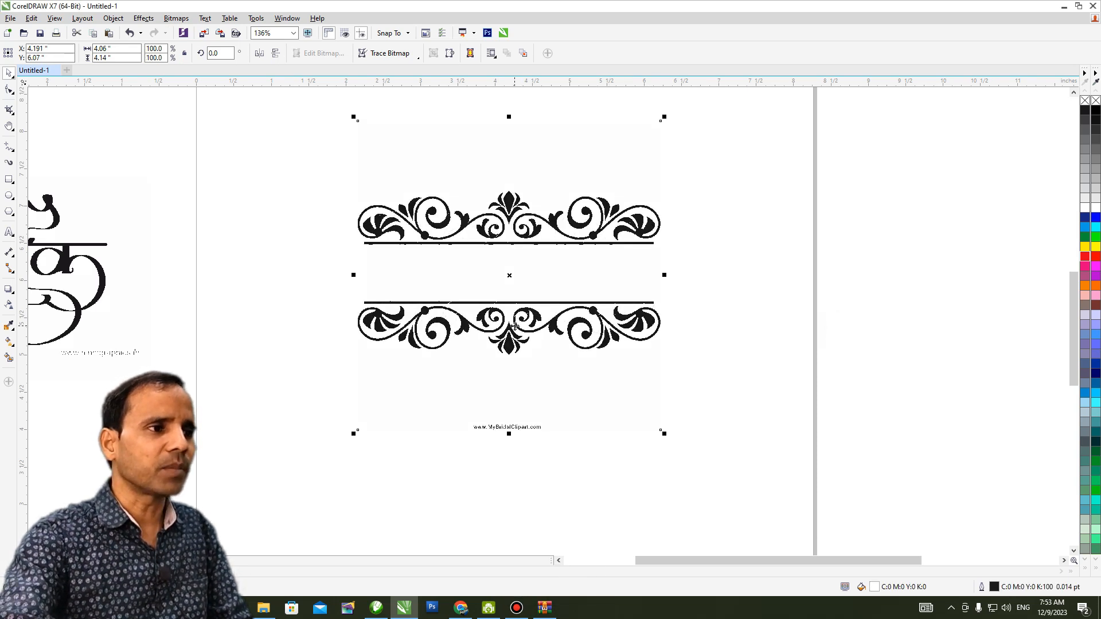
# Step: Inspect the converted border's edges and lines up close and undo the black-and-white conversion
pyautogui.scroll(2, 514, 326)
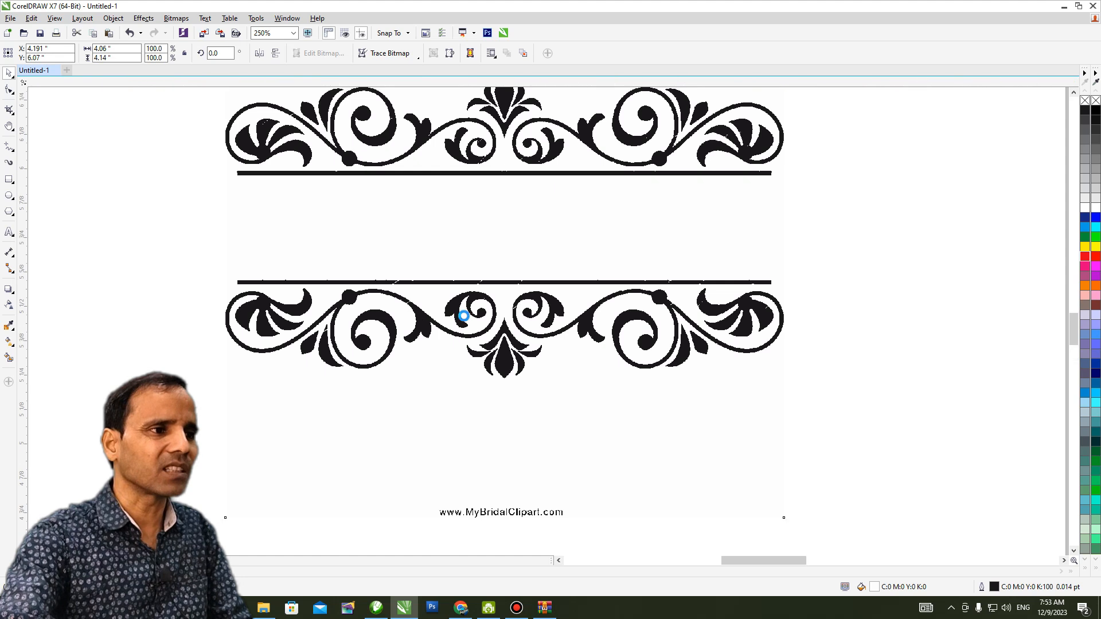
pyautogui.scroll(2, 465, 315)
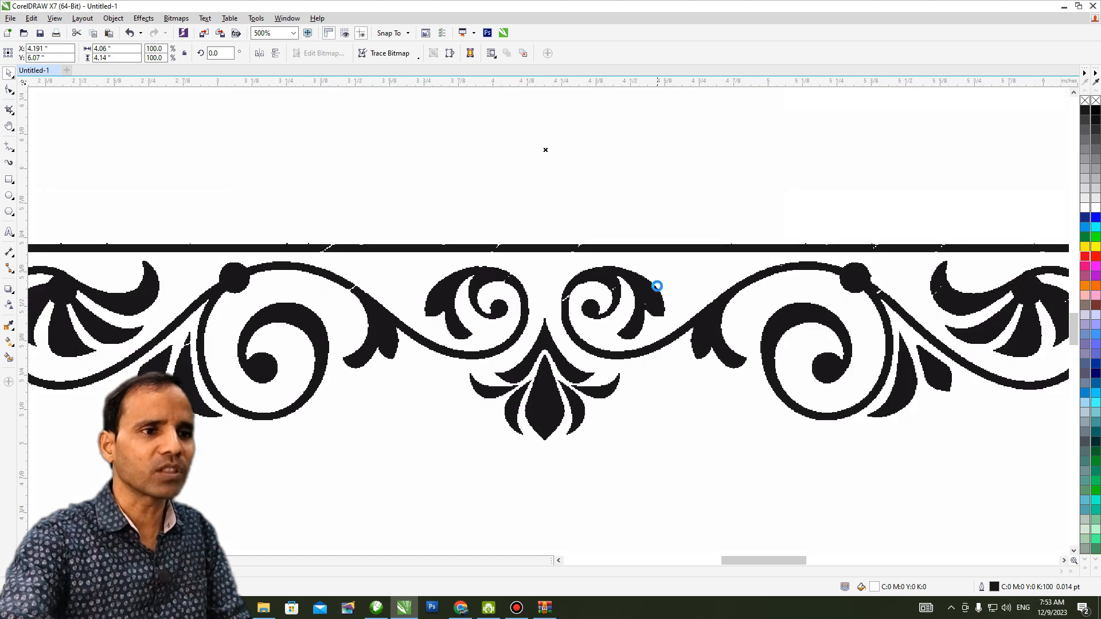
pyautogui.scroll(-4, 657, 285)
pyautogui.scroll(2, 664, 239)
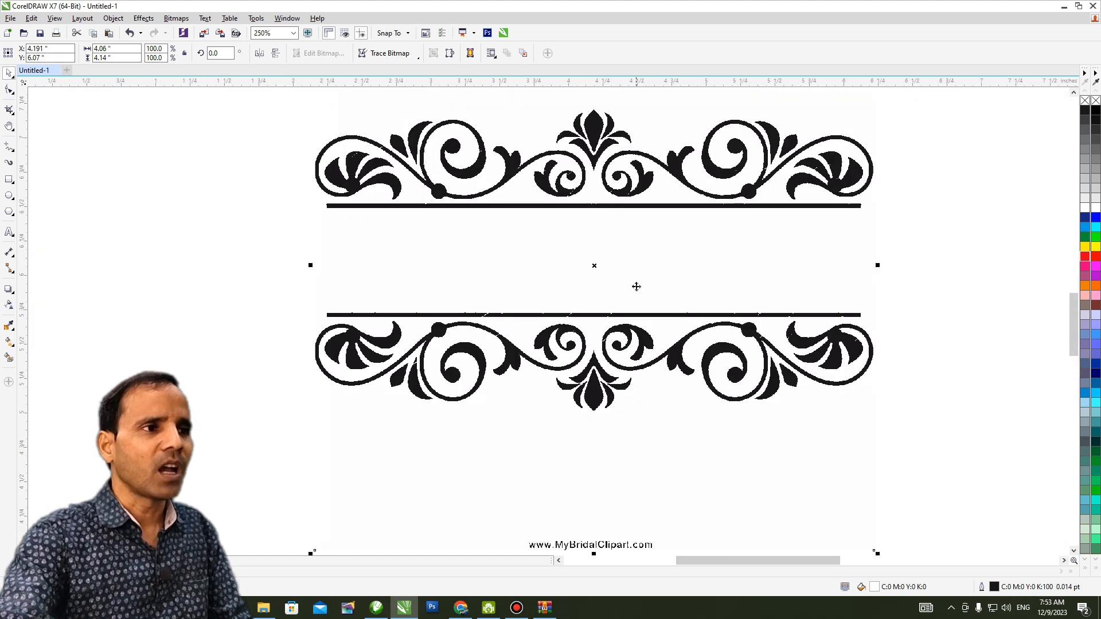
pyautogui.scroll(-4, 637, 286)
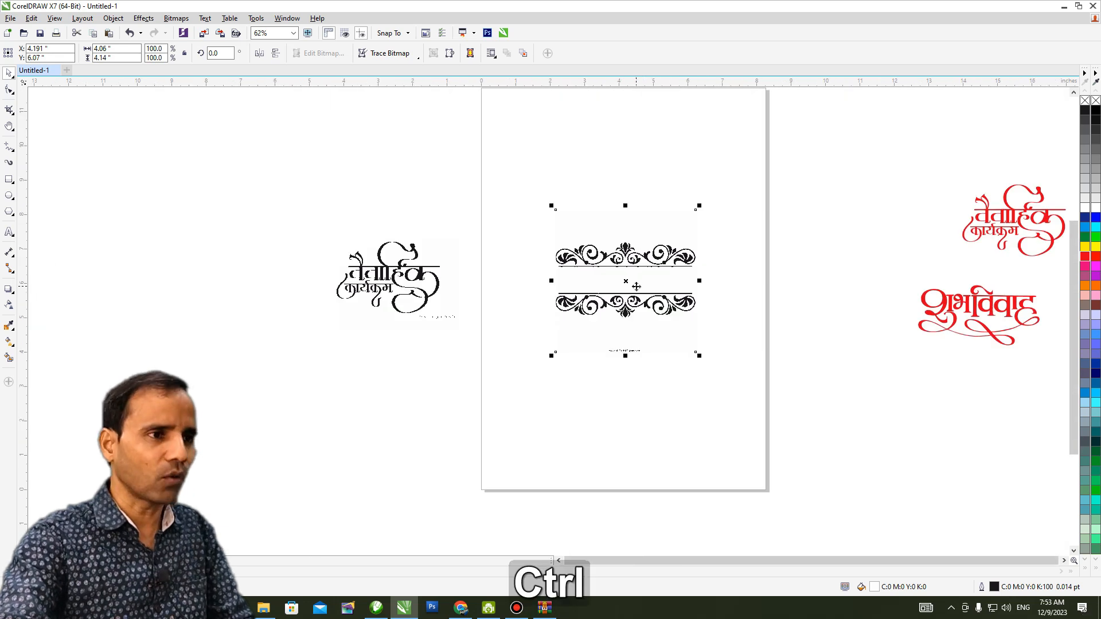
pyautogui.hotkey('ctrl', 'z')
# Step: Convert the floral border image on the page to a Grayscale (8-bit) bitmap at 300 dpi
pyautogui.click(658, 270)
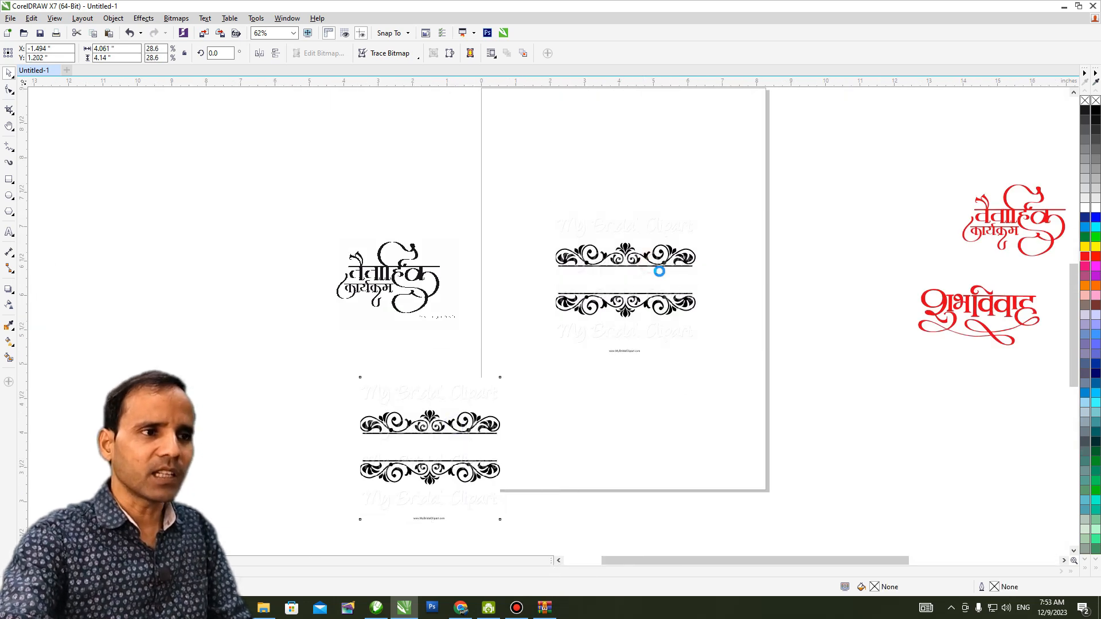
pyautogui.scroll(2, 632, 286)
pyautogui.scroll(2, 631, 263)
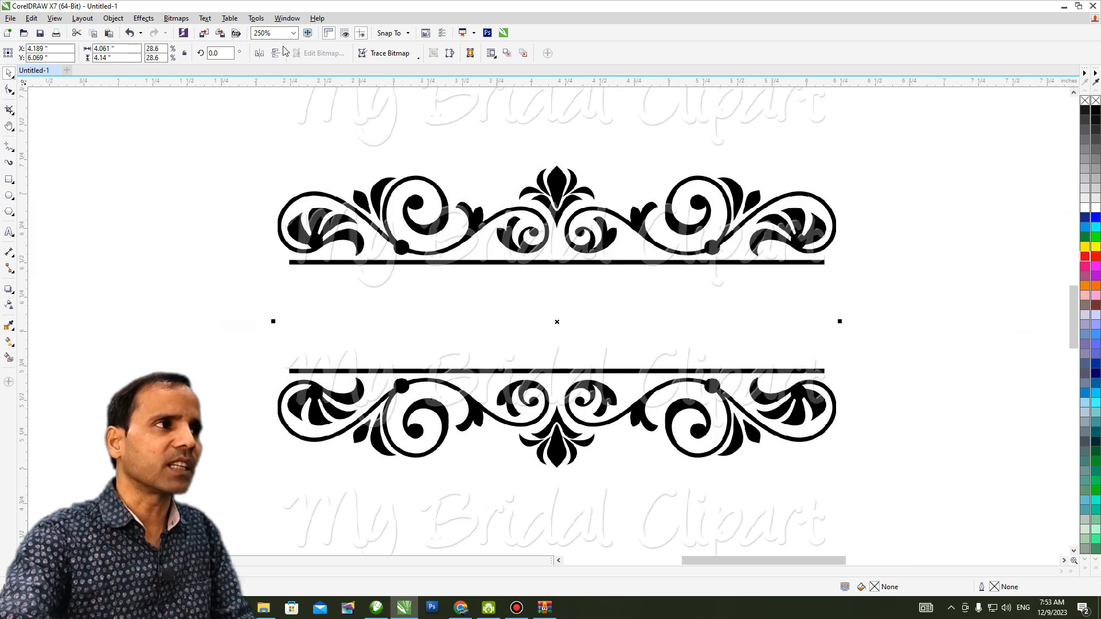
pyautogui.hotkey('alt', 'b')
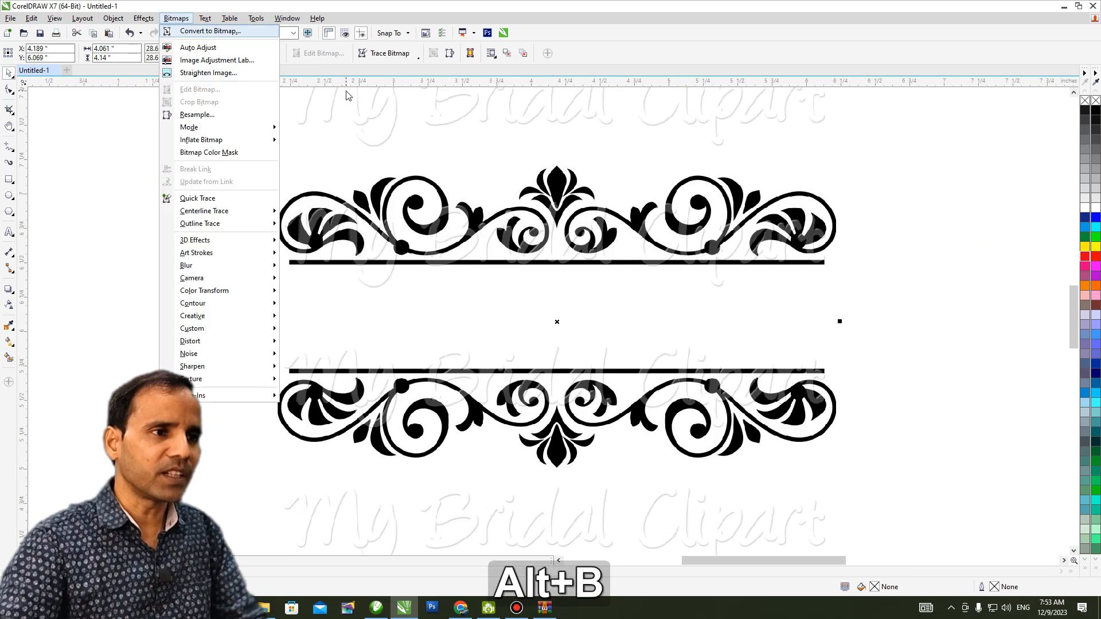
pyautogui.press('Return')
pyautogui.click(887, 237)
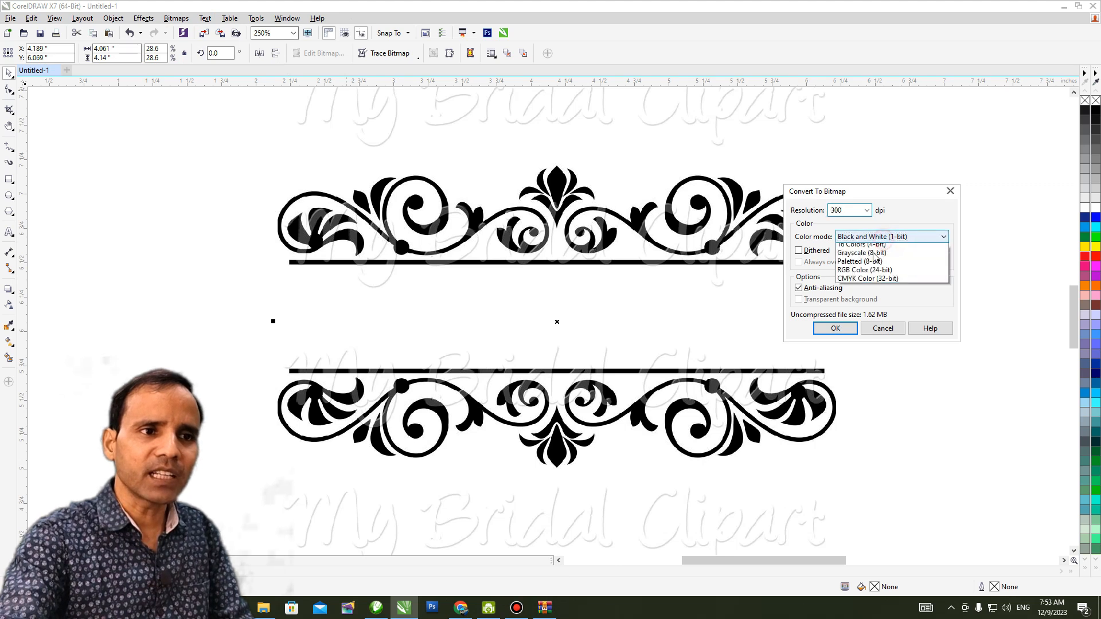
pyautogui.click(861, 265)
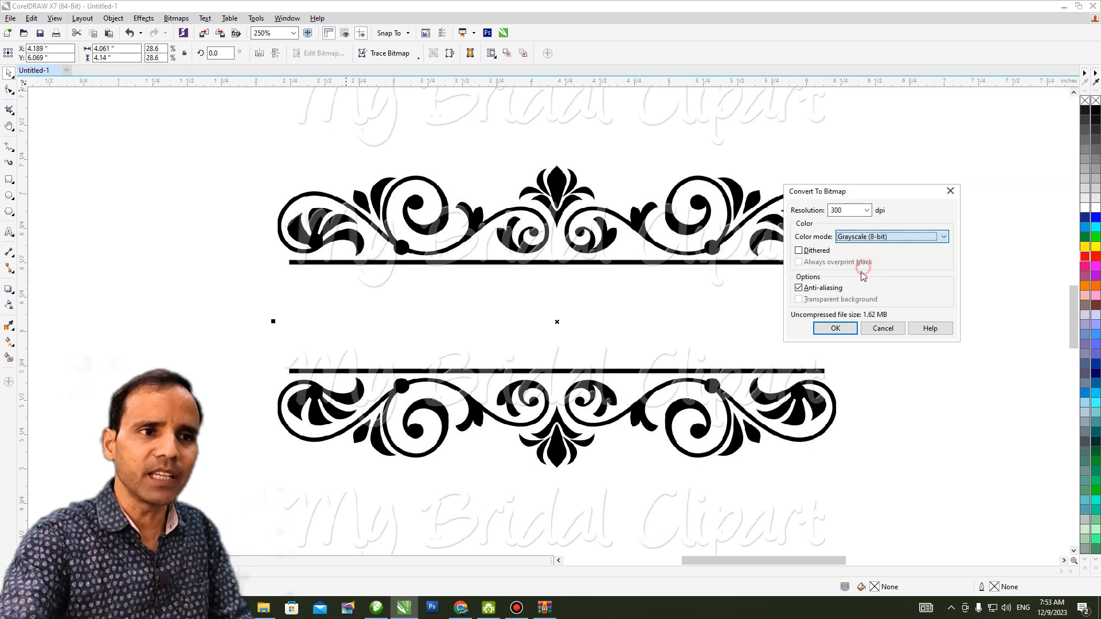
pyautogui.click(834, 328)
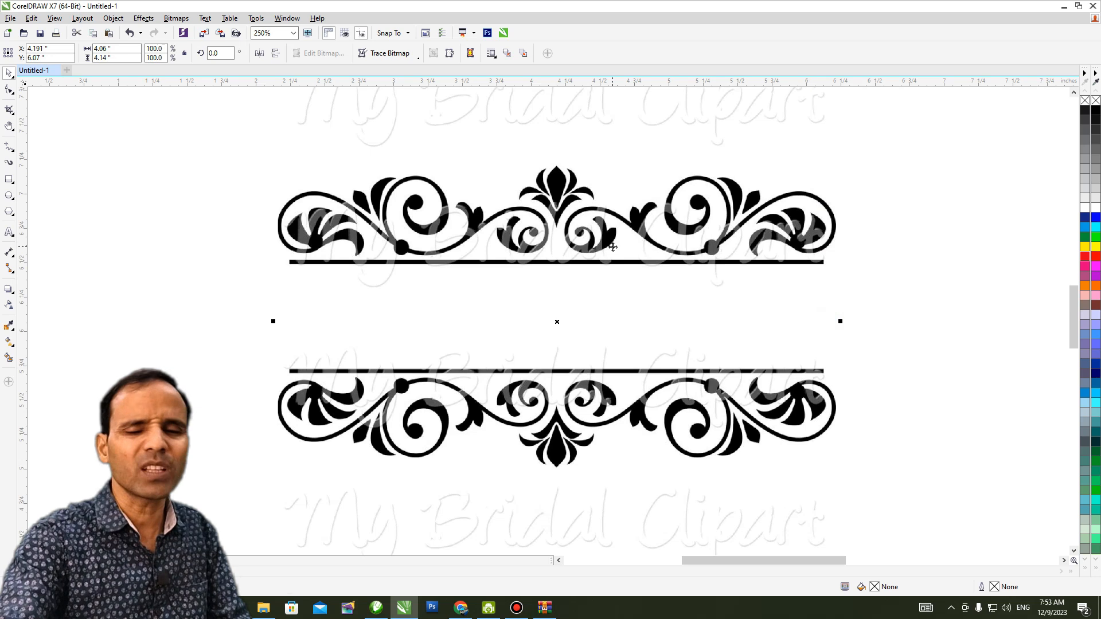
# Step: Apply Brightness -42 and Contrast 27 to the grayscale floral border bitmap
pyautogui.press('ctrl')
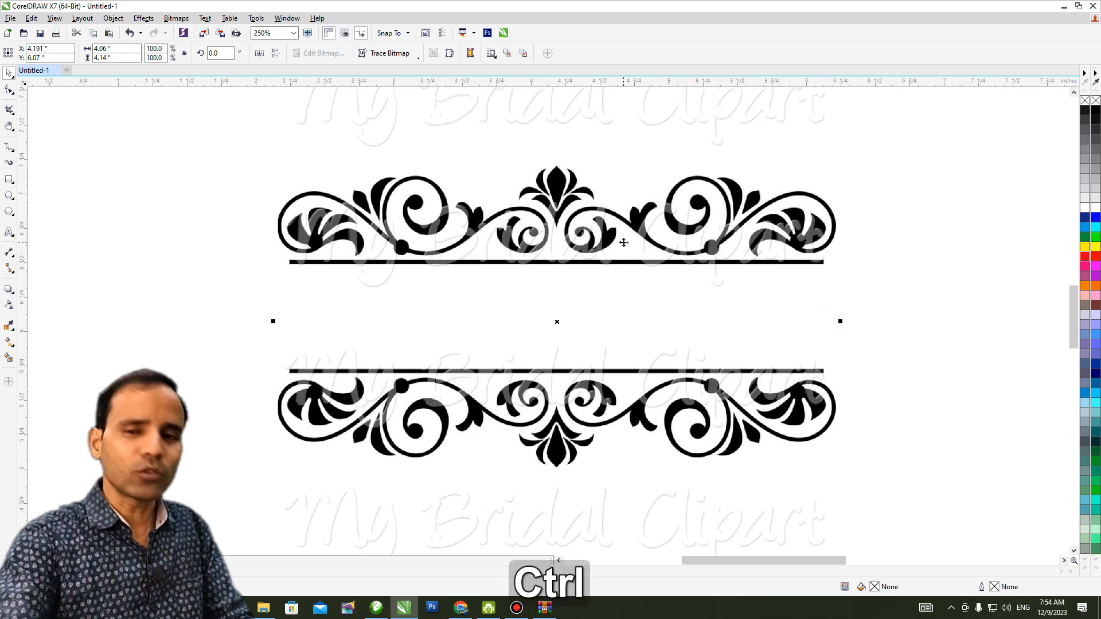
pyautogui.hotkey('ctrl', 'b')
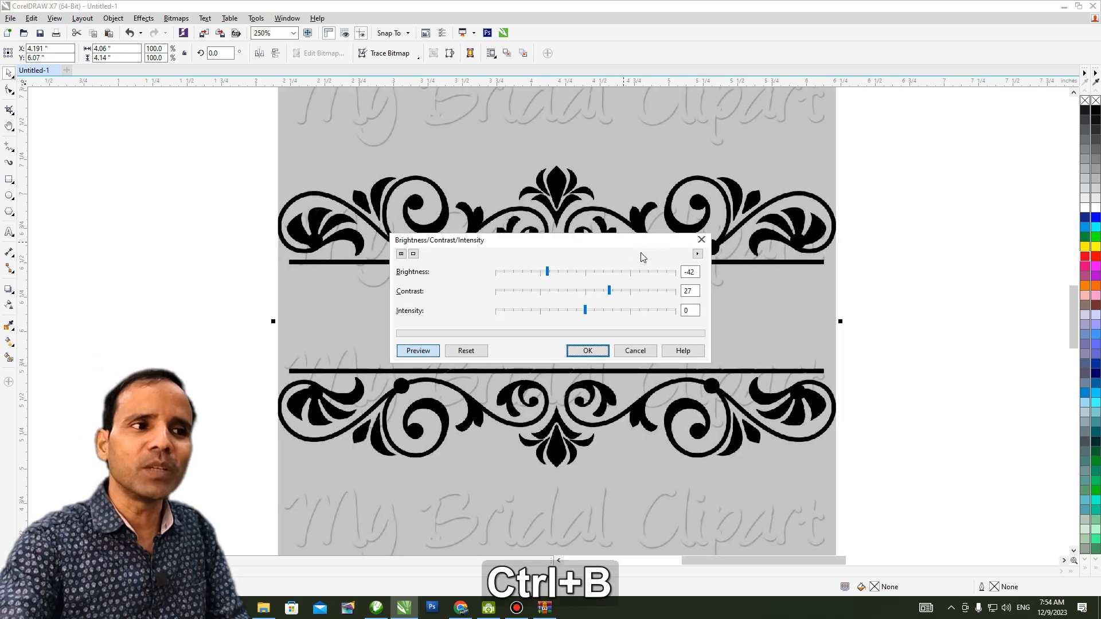
pyautogui.moveTo(641, 235); pyautogui.dragTo(889, 199)
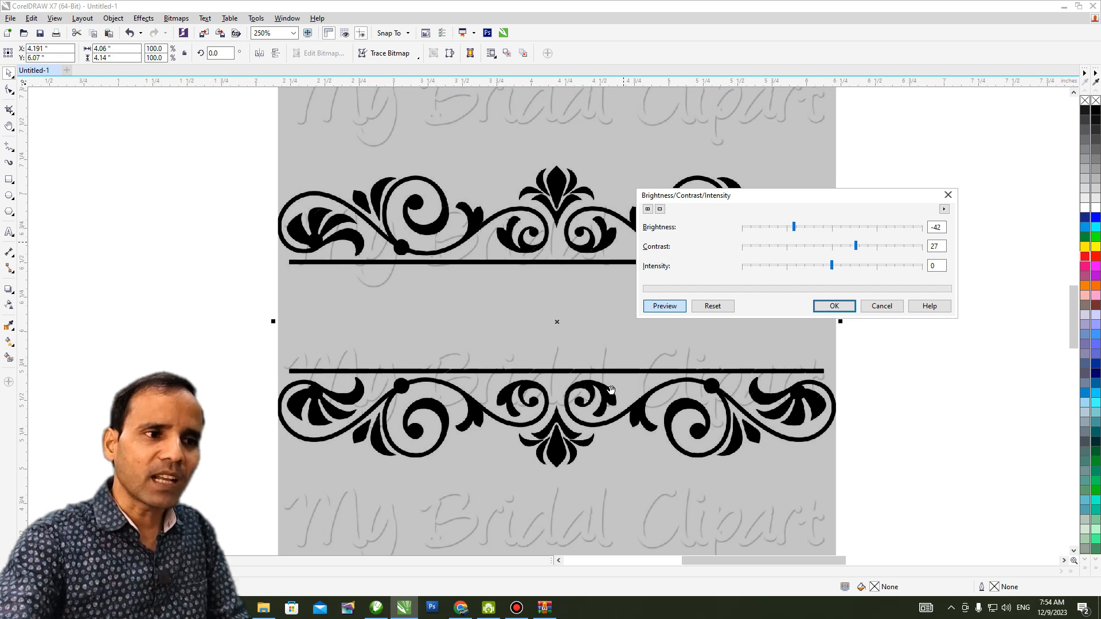
pyautogui.click(834, 305)
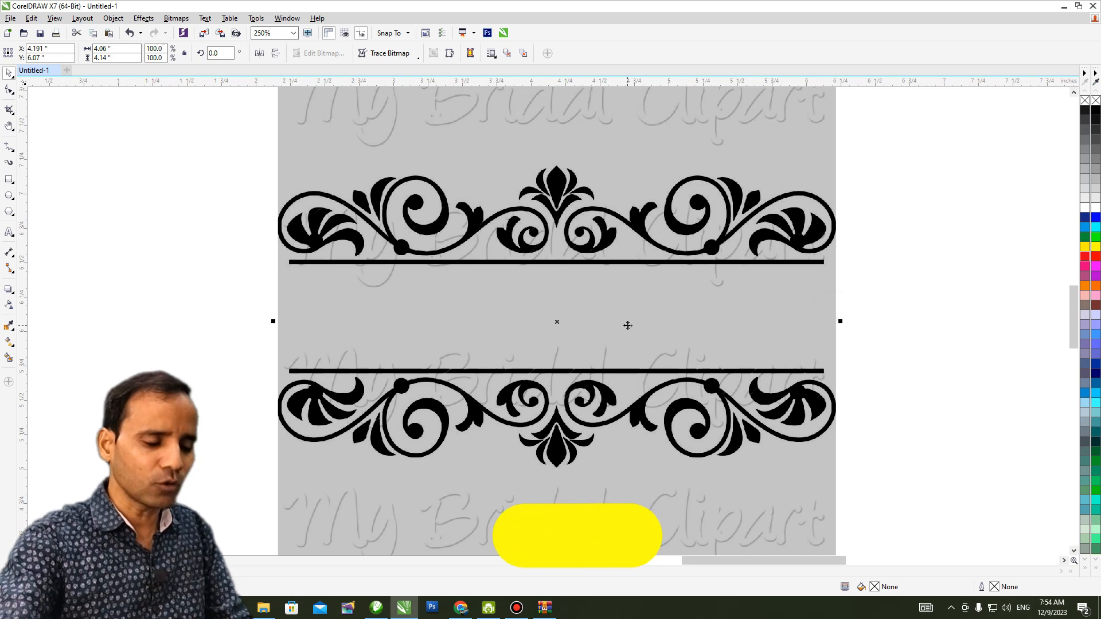
# Step: Apply Brightness 8 and Contrast 27 to the border bitmap four times in a row to wash out the grey background and watermark
pyautogui.hotkey('ctrl', 'b')
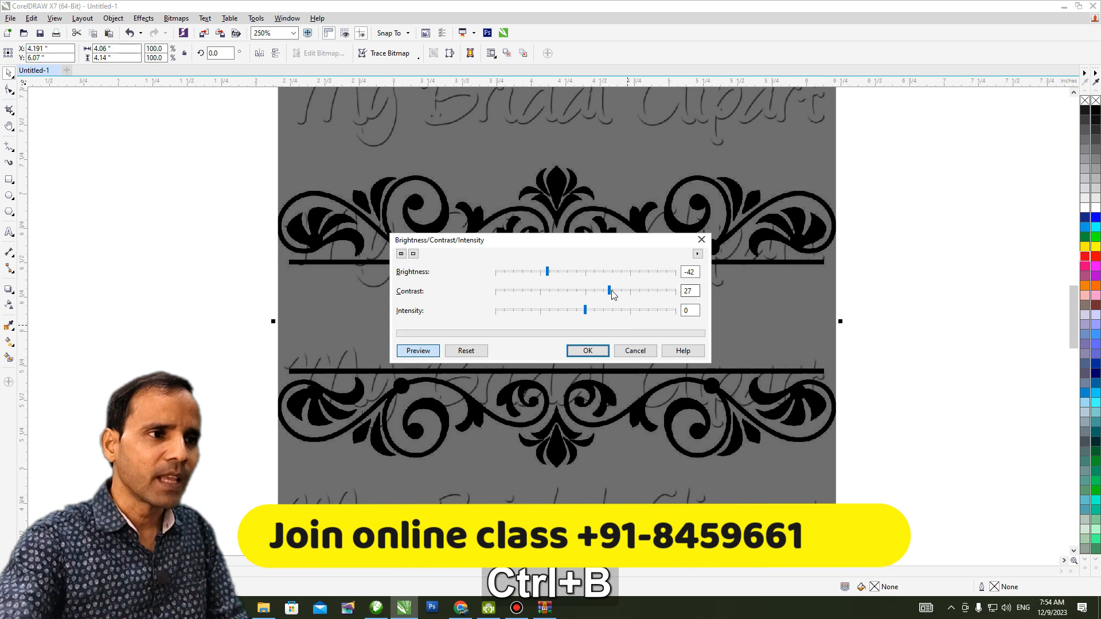
pyautogui.click(587, 273)
pyautogui.moveTo(613, 245); pyautogui.dragTo(819, 231)
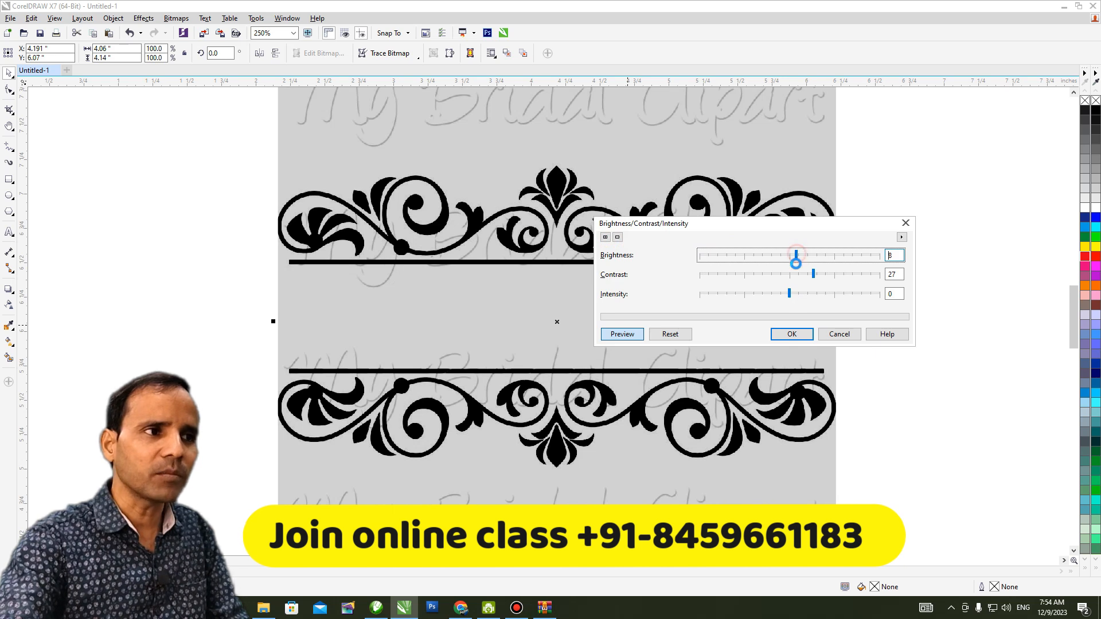
pyautogui.click(791, 333)
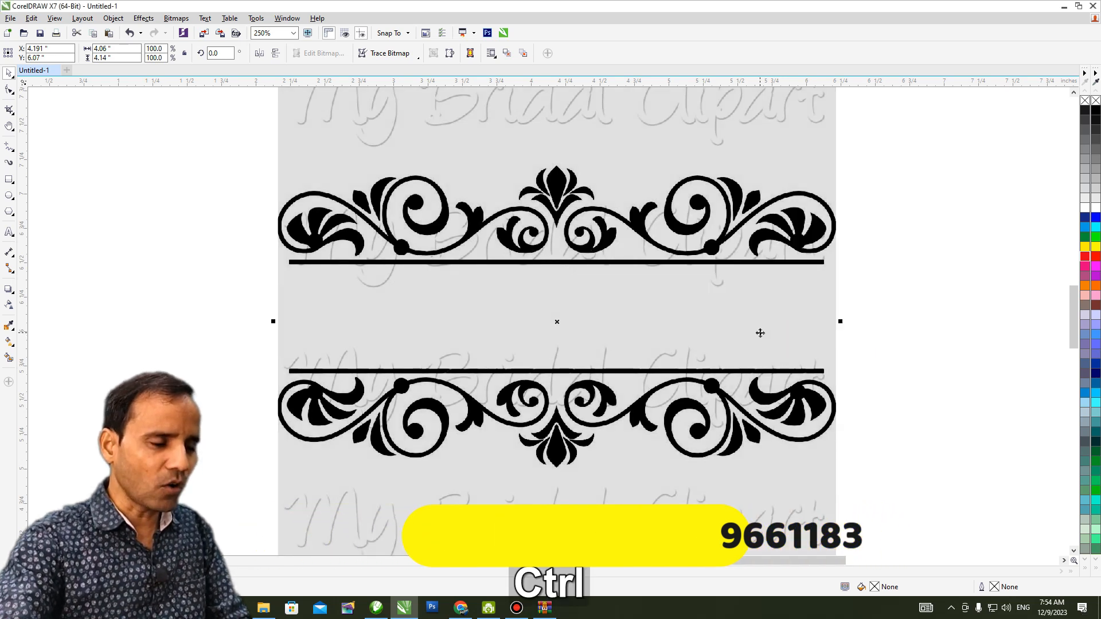
pyautogui.hotkey('ctrl', 'b')
pyautogui.click(587, 351)
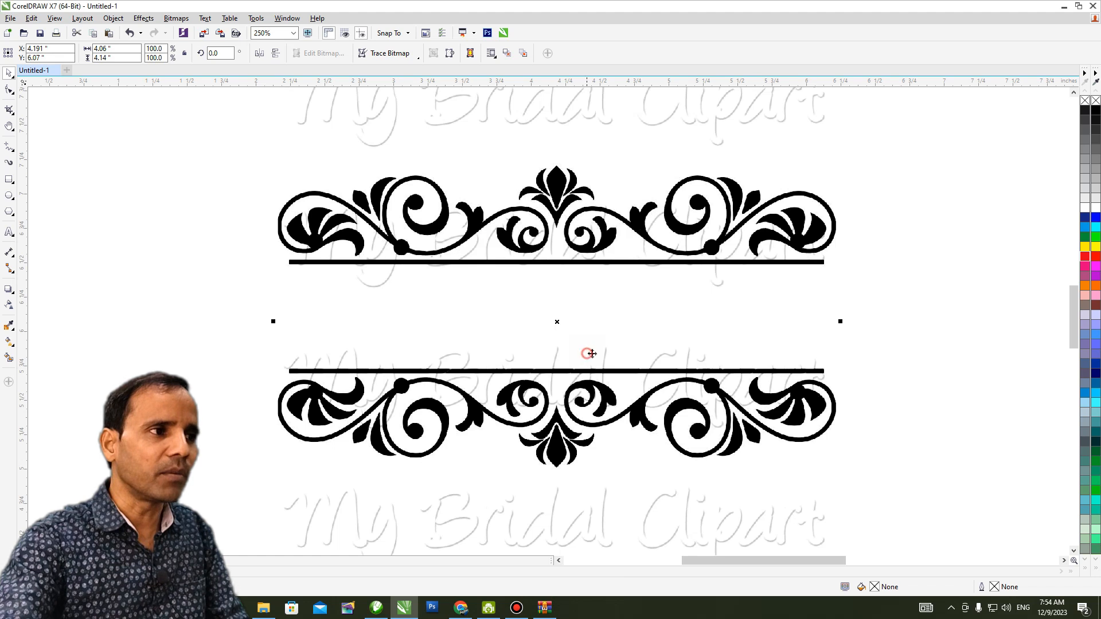
pyautogui.hotkey('ctrl', 'b')
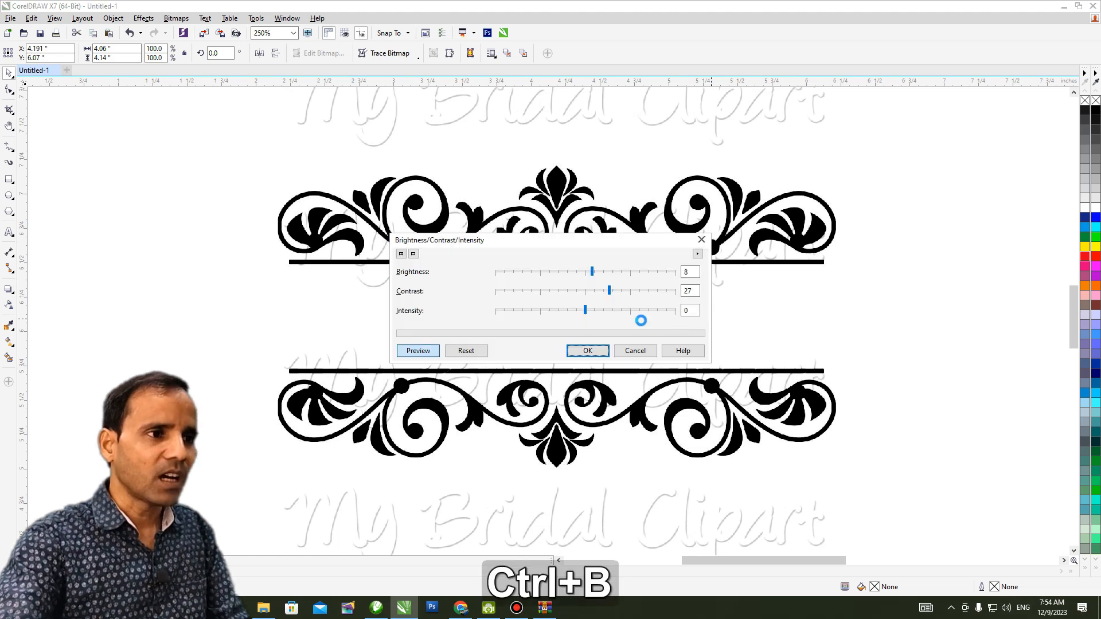
pyautogui.click(595, 354)
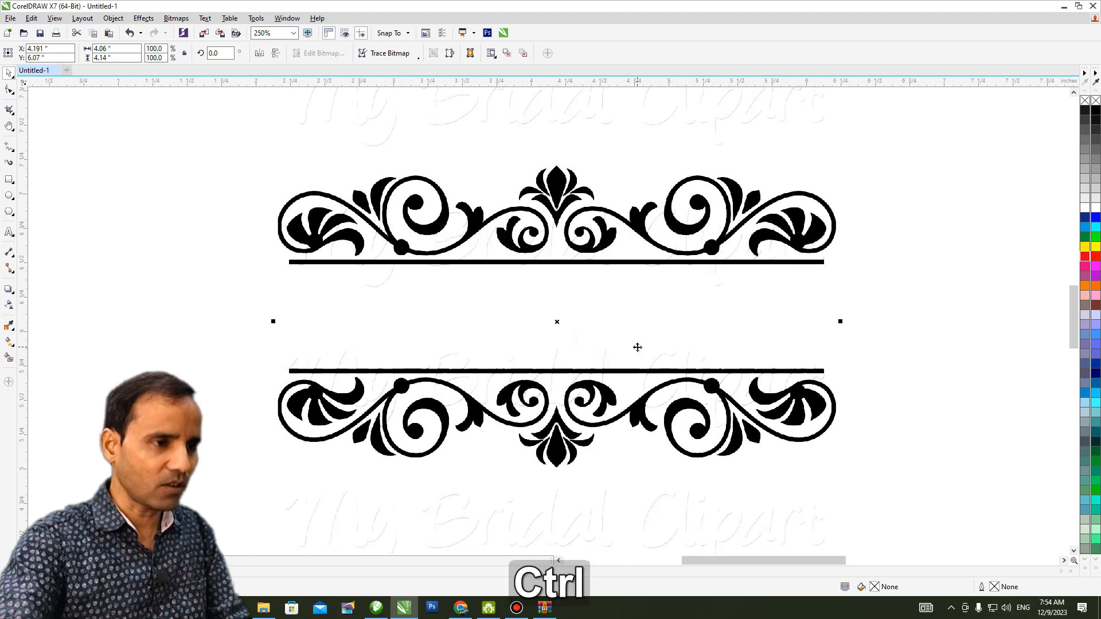
pyautogui.hotkey('ctrl', 'b')
pyautogui.click(594, 349)
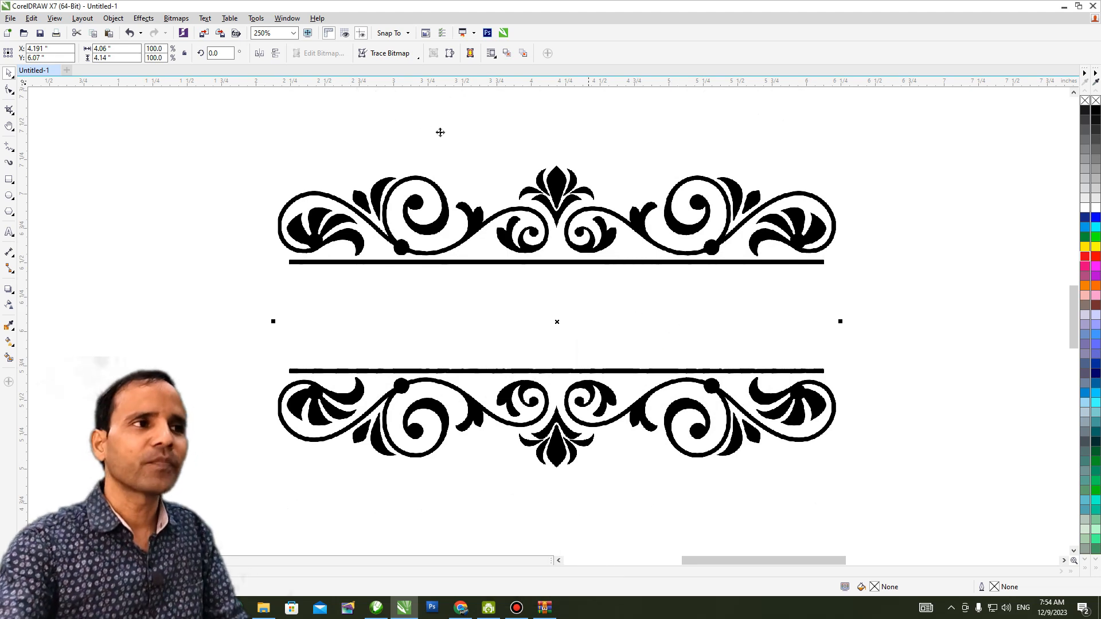
# Step: Trace the cleaned border bitmap as an Outline trace of type Line art, keeping the original image
pyautogui.click(396, 52)
pyautogui.moveTo(404, 92)
pyautogui.click(495, 94)
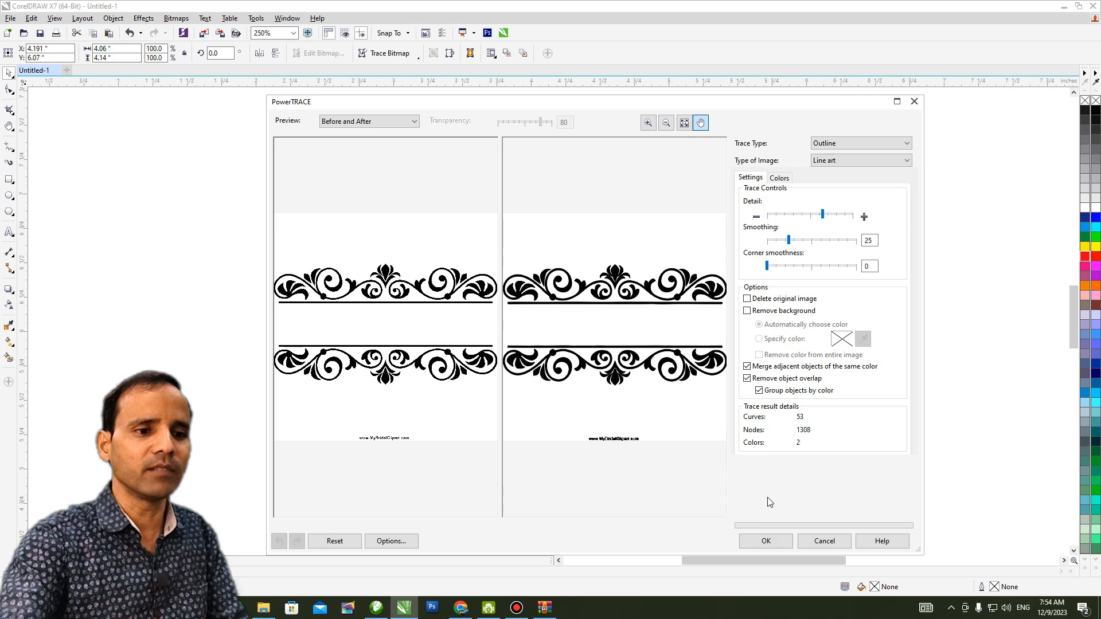
pyautogui.click(766, 540)
# Step: Paste the original watermarked border, scale it to about 3.93 in wide, and arrange it beside the cleaned bitmap, with the trace moved off the page
pyautogui.hotkey('ctrl', 'v')
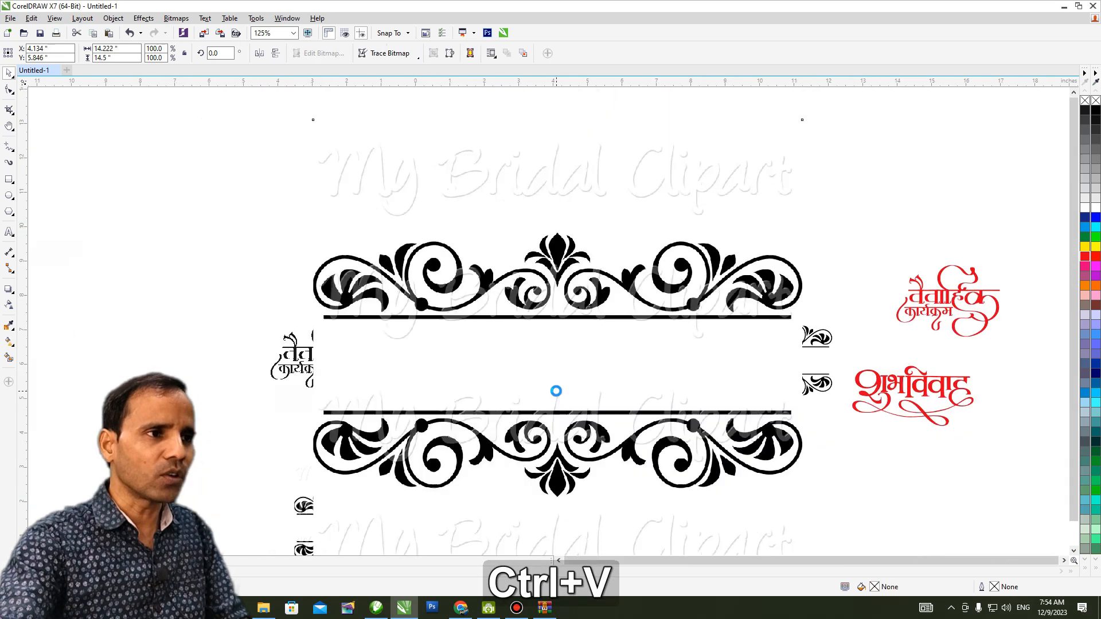
pyautogui.scroll(-2, 556, 391)
pyautogui.moveTo(682, 252); pyautogui.dragTo(593, 342)
pyautogui.moveTo(557, 381); pyautogui.dragTo(645, 304)
pyautogui.moveTo(655, 373); pyautogui.dragTo(839, 445)
pyautogui.moveTo(645, 304); pyautogui.dragTo(643, 375)
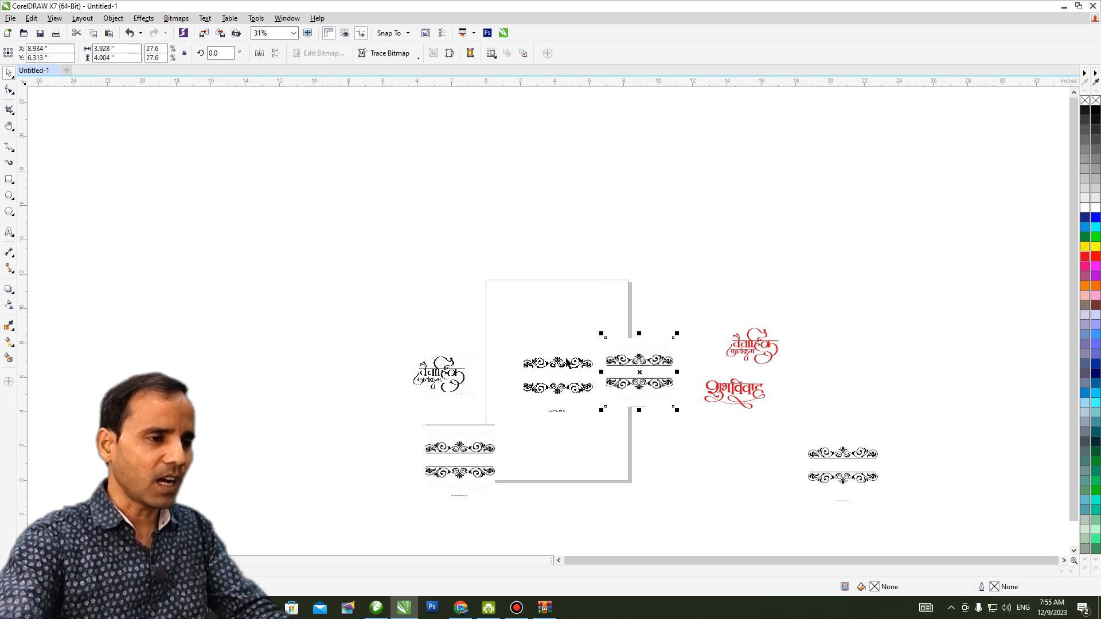
pyautogui.press('F2')
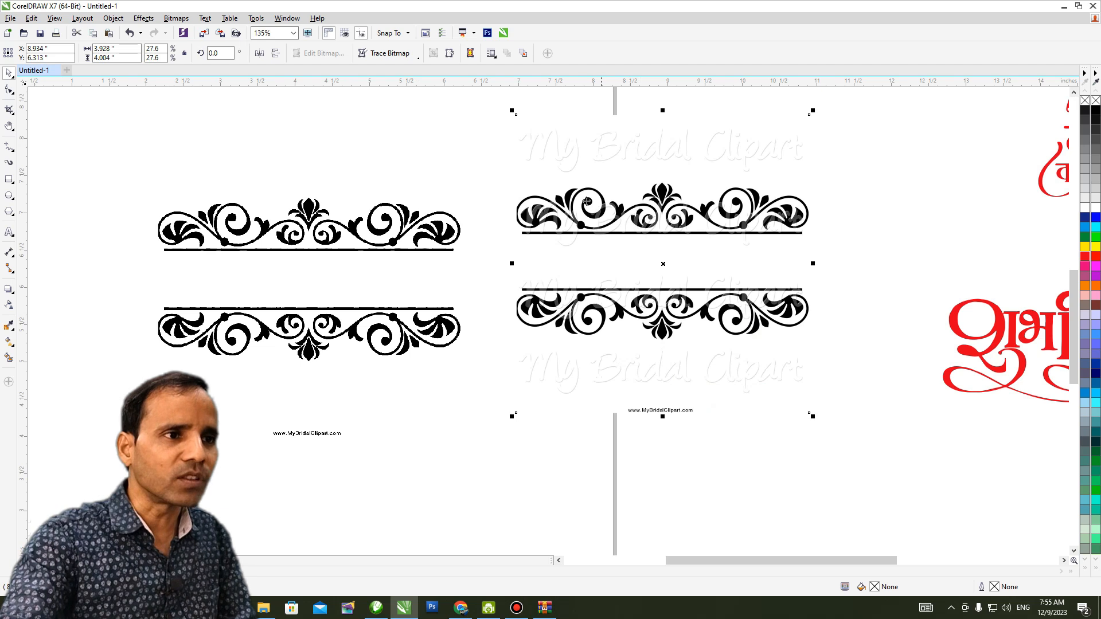
pyautogui.moveTo(277, 238); pyautogui.dragTo(220, 228)
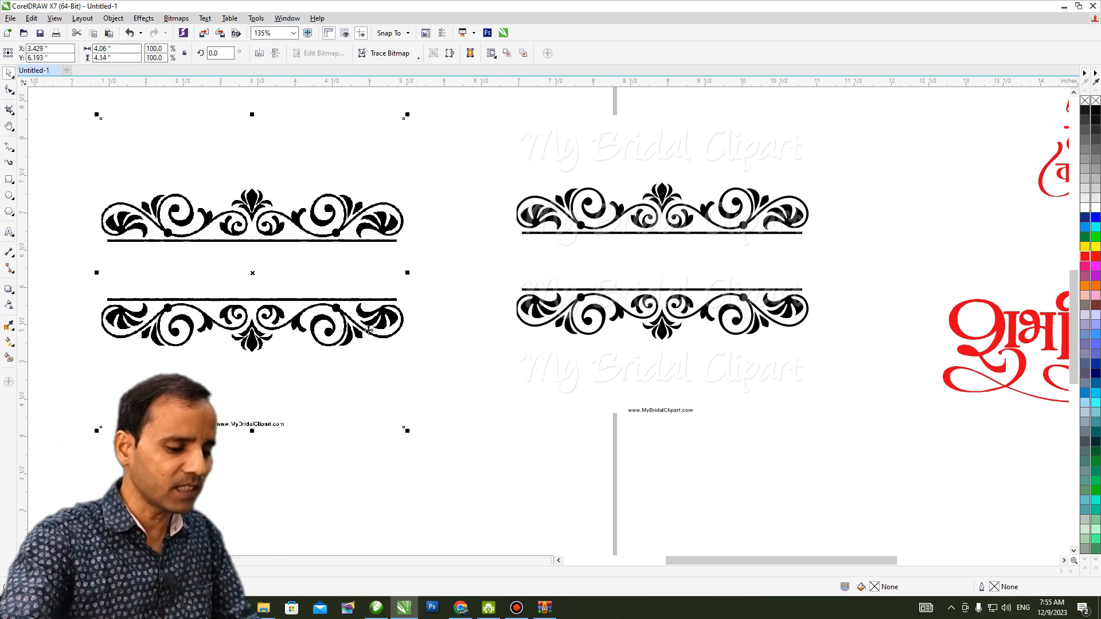
# Step: Move the traced vector border back onto the page below the cleaned bitmap and examine its curves up close
pyautogui.press('h')
pyautogui.scroll(-2, 407, 320)
pyautogui.moveTo(529, 485); pyautogui.dragTo(479, 398)
pyautogui.press('space')
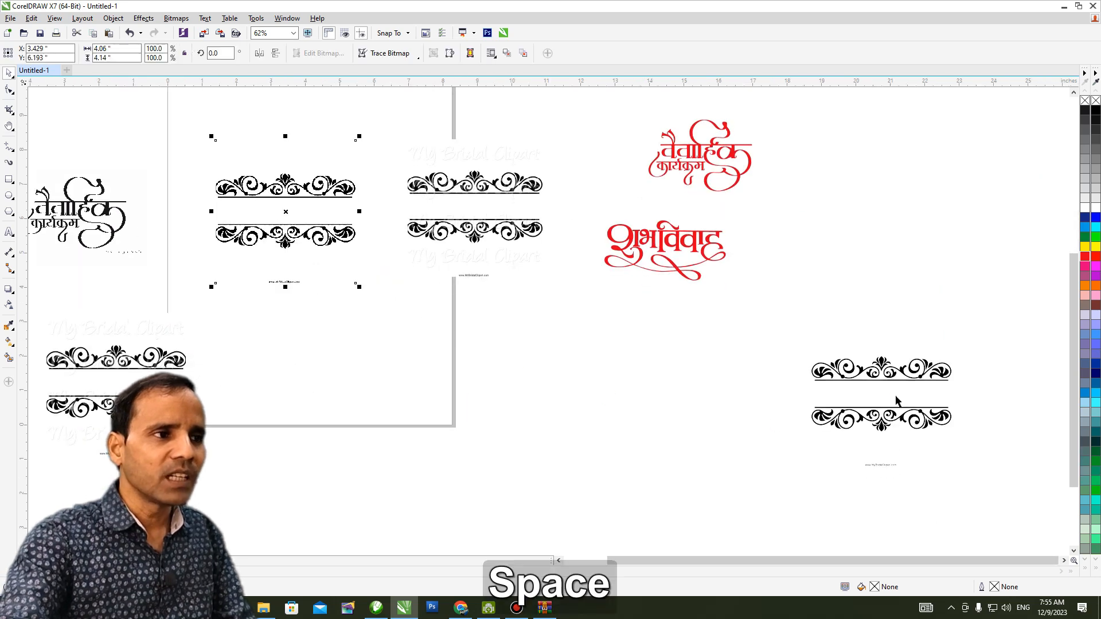
pyautogui.moveTo(906, 382); pyautogui.dragTo(394, 410)
pyautogui.press('h')
pyautogui.scroll(1, 384, 354)
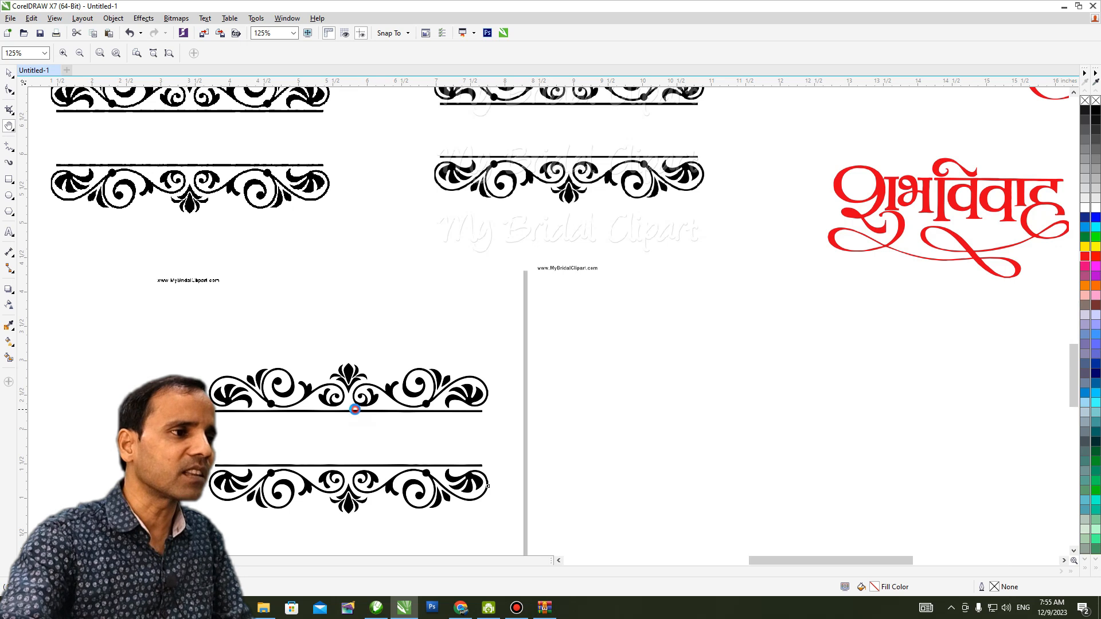
pyautogui.scroll(1, 354, 410)
pyautogui.moveTo(336, 432); pyautogui.dragTo(489, 329)
pyautogui.press('space')
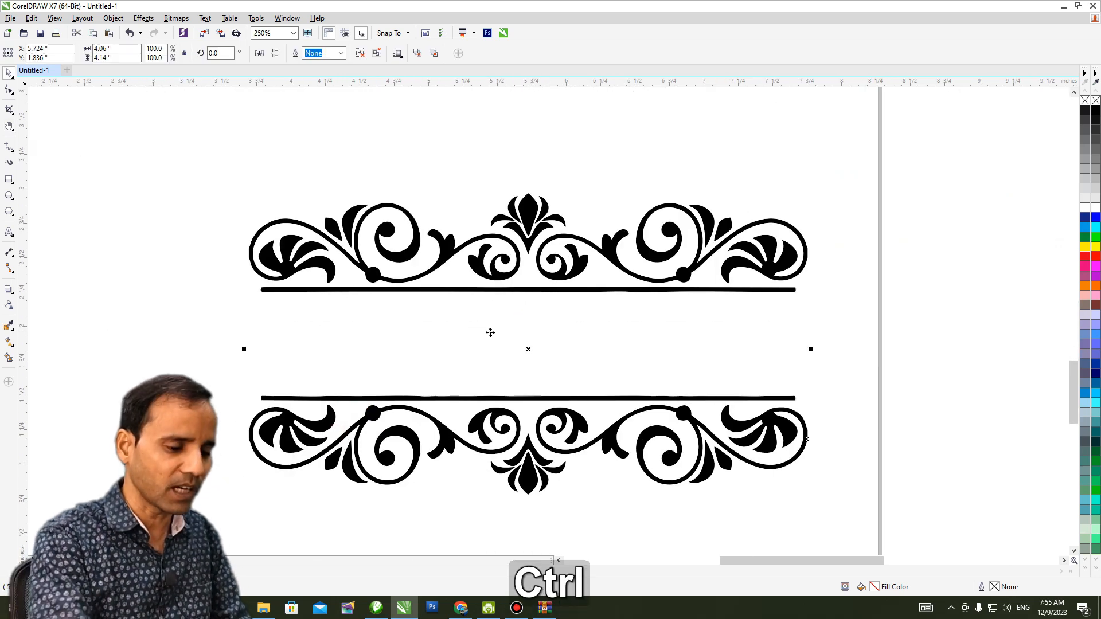
# Step: Ungroup the traced border, move its background shape off the page filled in magenta, and delete it
pyautogui.hotkey('ctrl', 'u')
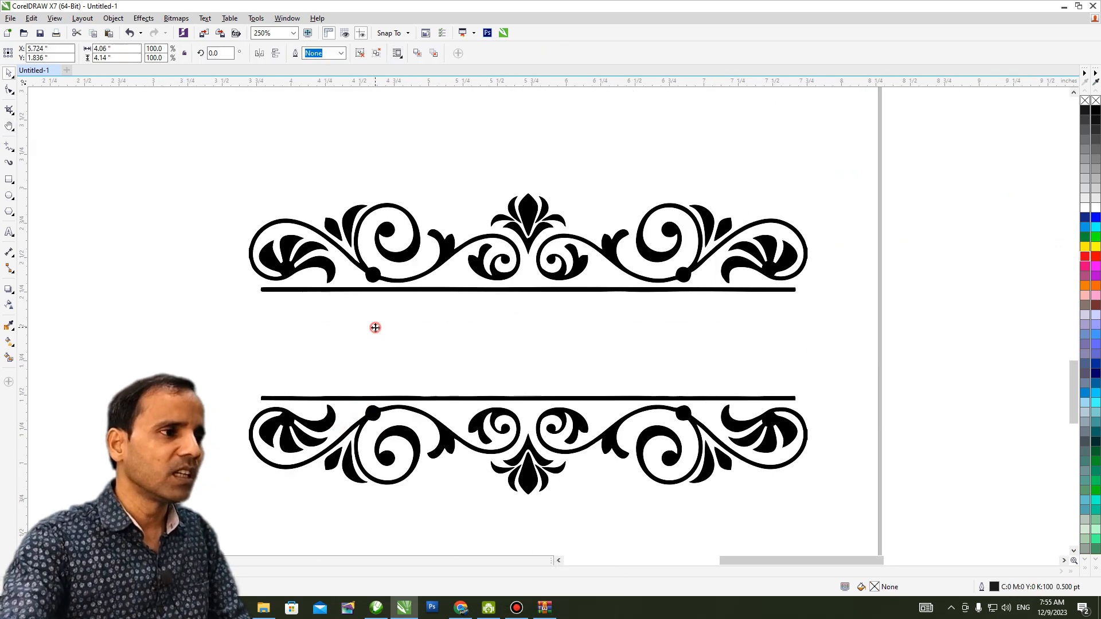
pyautogui.moveTo(499, 332); pyautogui.dragTo(277, 342)
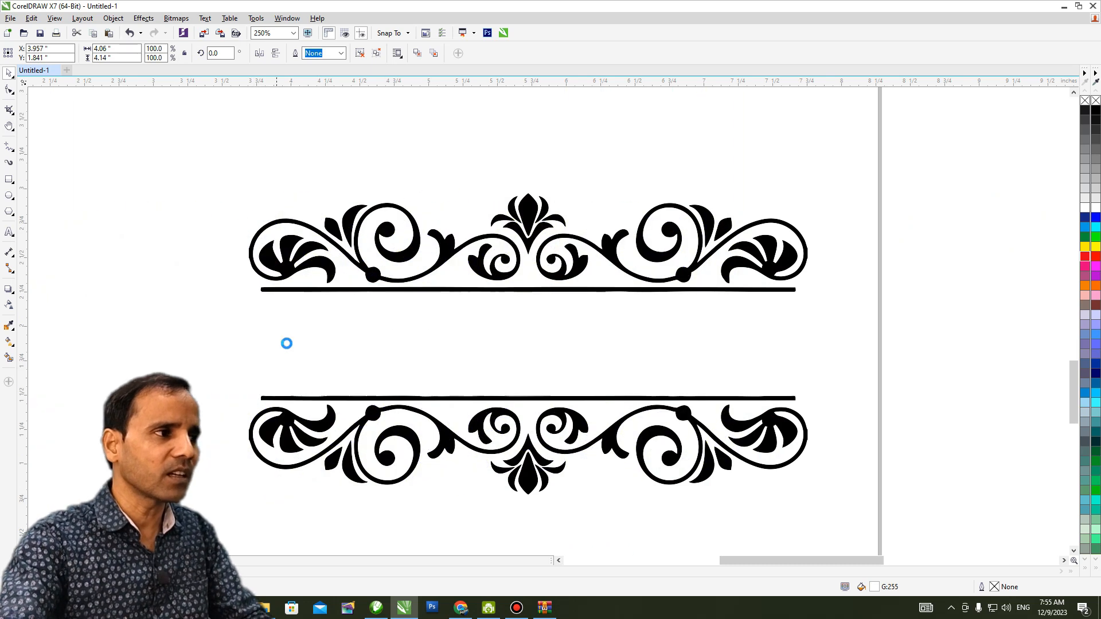
pyautogui.scroll(-3, 342, 353)
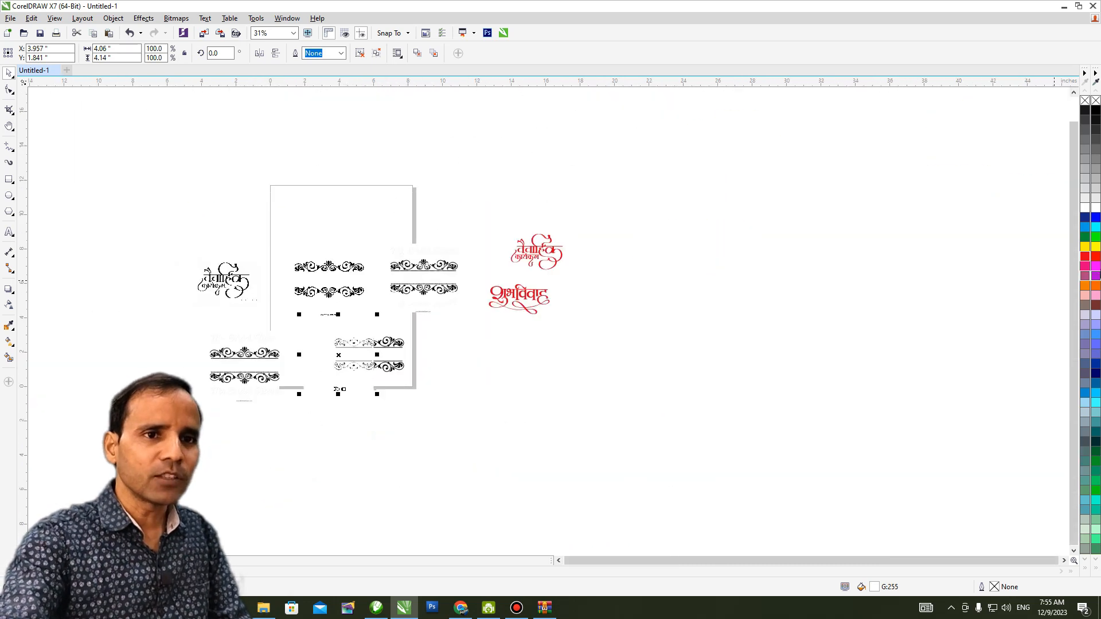
pyautogui.click(1085, 267)
pyautogui.scroll(4, 341, 360)
pyautogui.moveTo(229, 369); pyautogui.dragTo(756, 401)
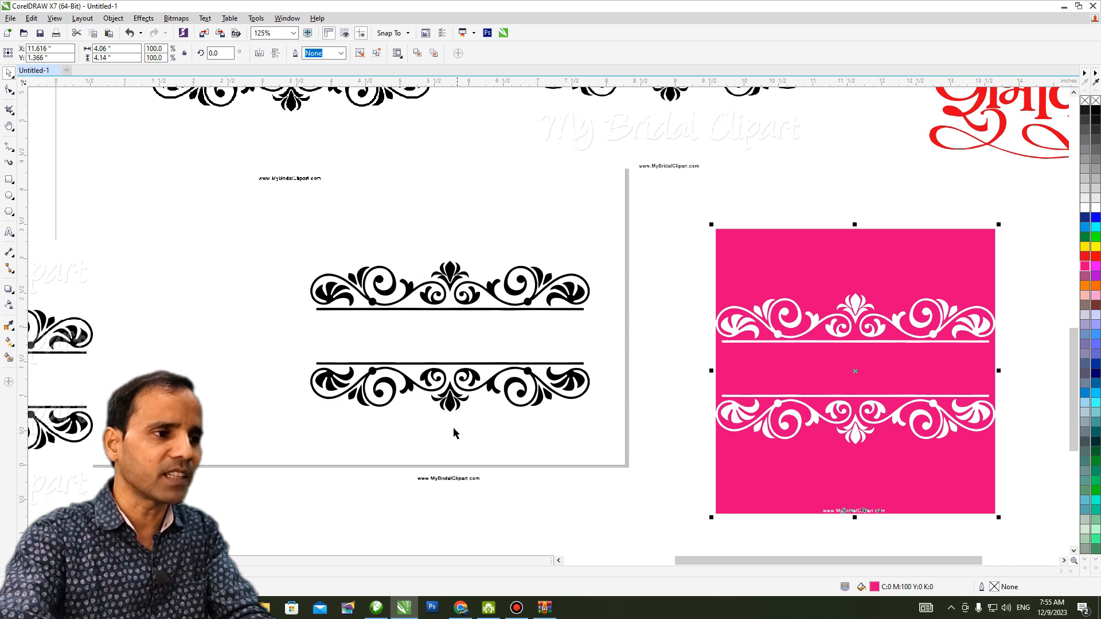
pyautogui.press('Delete')
# Step: Ungroup the black traced shapes, delete the website text below them, and fill the remaining border ornaments with magenta
pyautogui.click(444, 399)
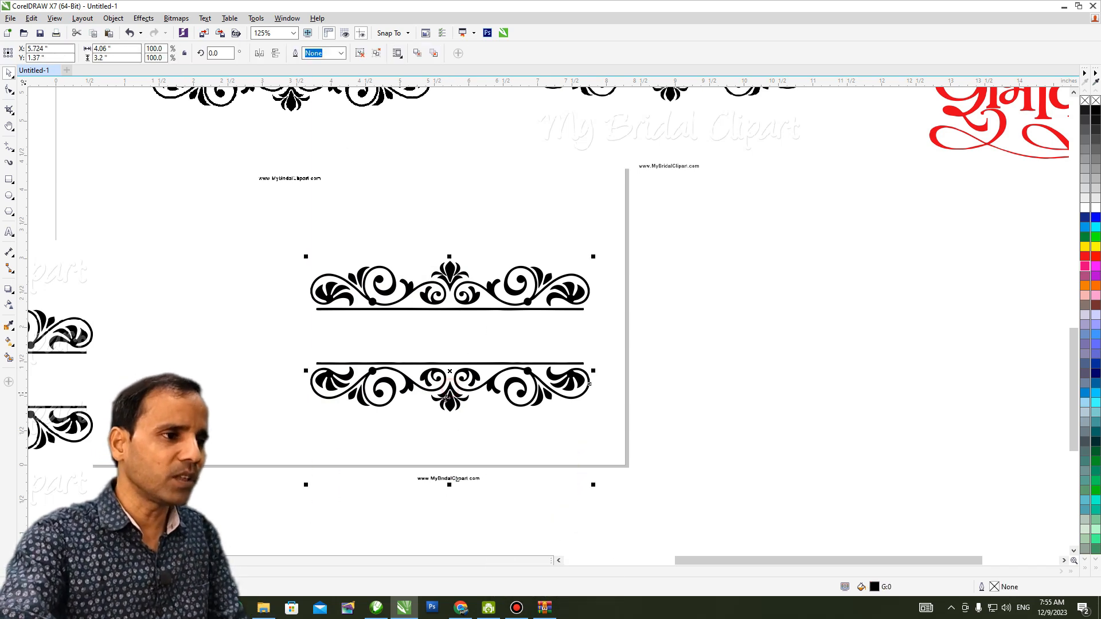
pyautogui.hotkey('ctrl', 'u')
pyautogui.moveTo(297, 445); pyautogui.dragTo(547, 519)
pyautogui.press('Delete')
pyautogui.moveTo(252, 240); pyautogui.dragTo(642, 450)
pyautogui.press('h')
pyautogui.moveTo(450, 334); pyautogui.dragTo(559, 403)
pyautogui.press('space')
pyautogui.click(1084, 266)
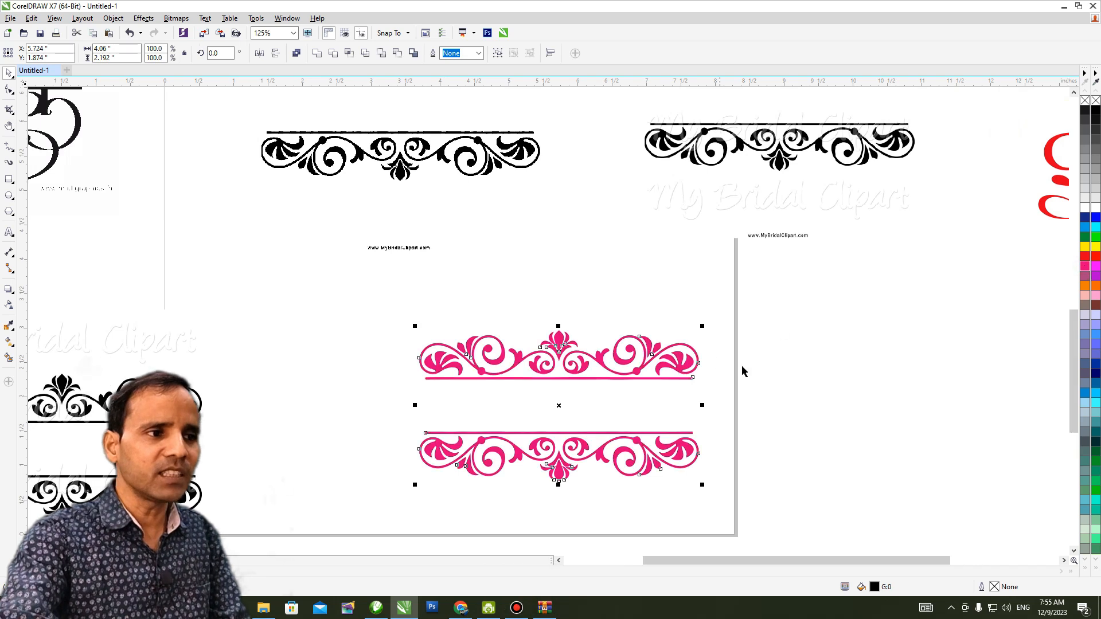
pyautogui.click(811, 374)
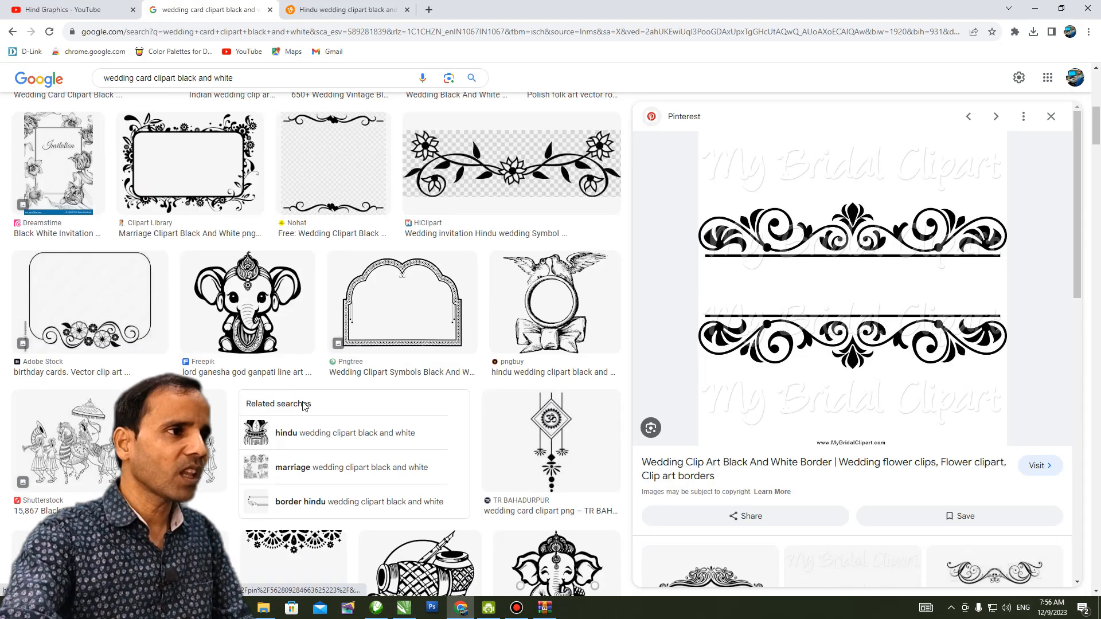
# Step: Switch to the Google Images results, open the Nohat border with hearts and scrolls, and copy its image
pyautogui.scroll(3, 325, 387)
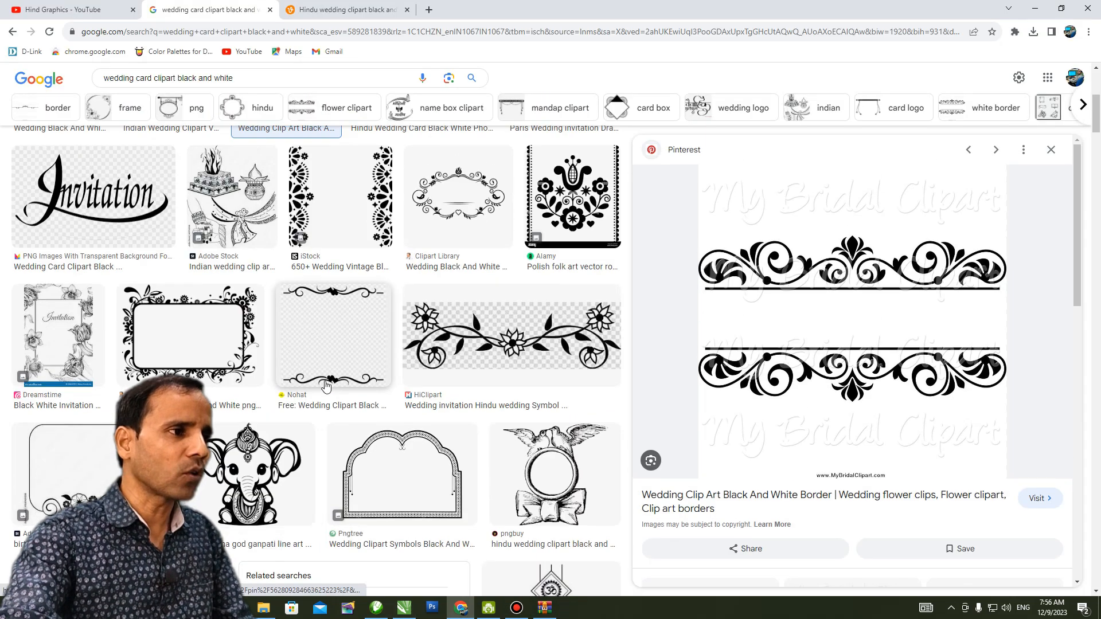
pyautogui.click(339, 342)
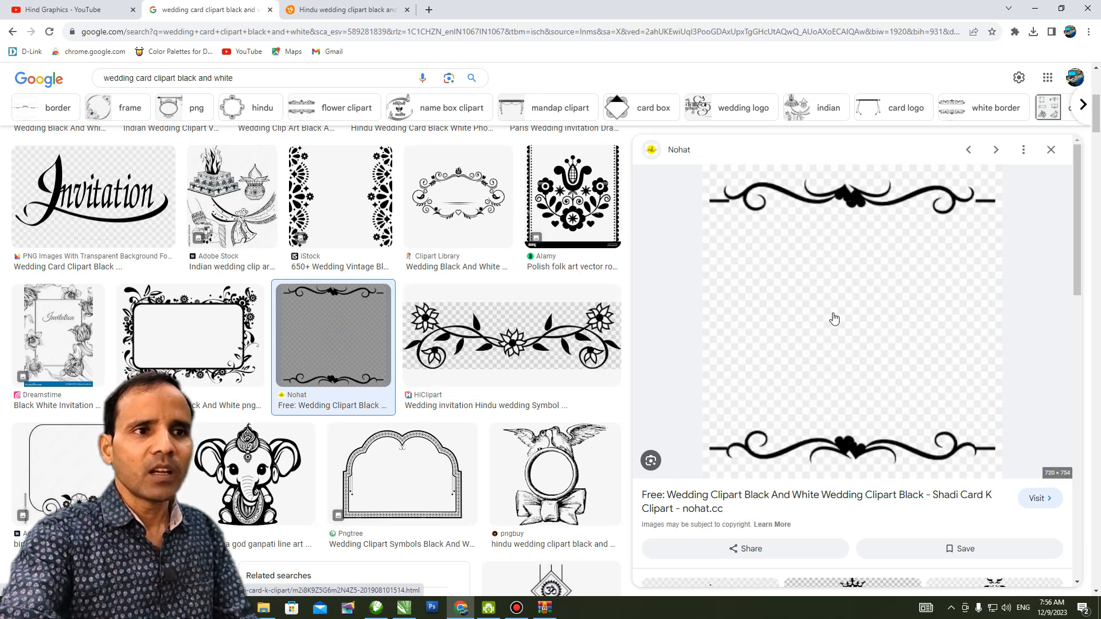
pyautogui.rightClick(813, 357)
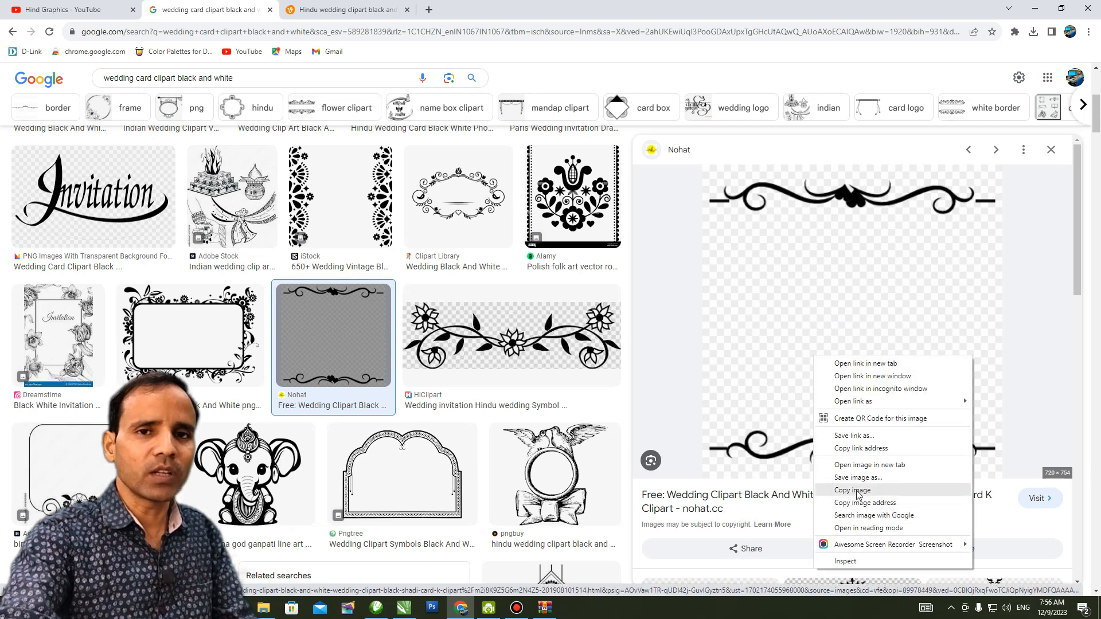
pyautogui.click(854, 491)
# Step: Switch to CorelDRAW, paste the heart scroll border onto the page, and move the earlier border images off the page to its right
pyautogui.hotkey('alt', 'Tab')
pyautogui.hotkey('ctrl', 'v')
pyautogui.scroll(-2, 519, 288)
pyautogui.moveTo(525, 274); pyautogui.dragTo(202, 333)
pyautogui.moveTo(610, 229); pyautogui.dragTo(434, 362)
pyautogui.moveTo(501, 281); pyautogui.dragTo(714, 391)
pyautogui.moveTo(215, 318); pyautogui.dragTo(546, 248)
# Step: Scale the pasted heart scroll border down to about 2.82 in wide on the page
pyautogui.press('F2')
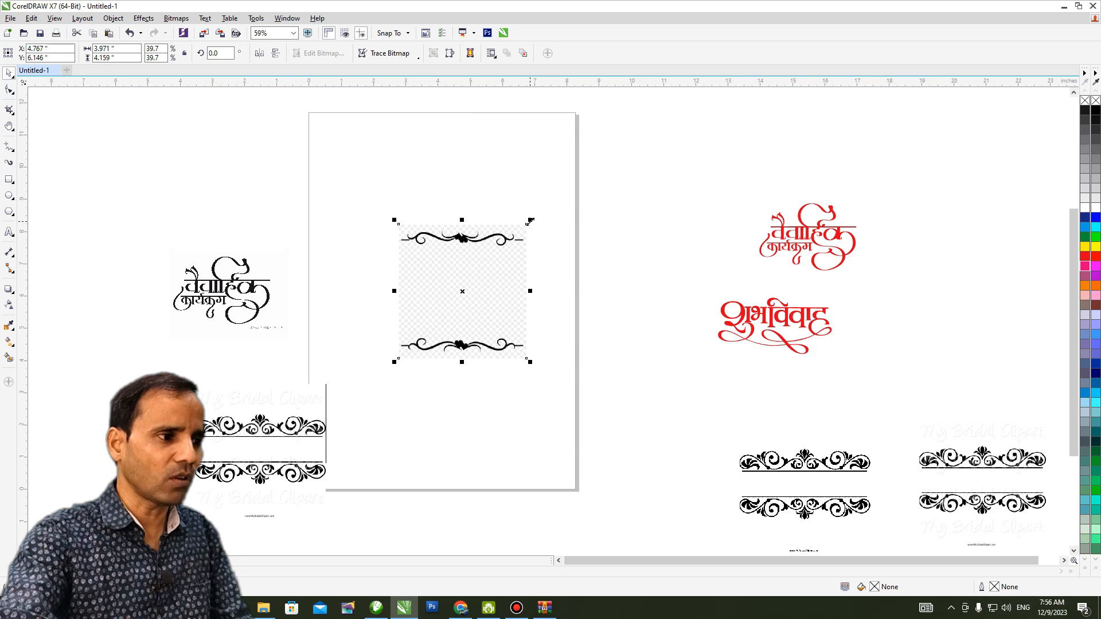
pyautogui.moveTo(531, 219); pyautogui.dragTo(508, 244)
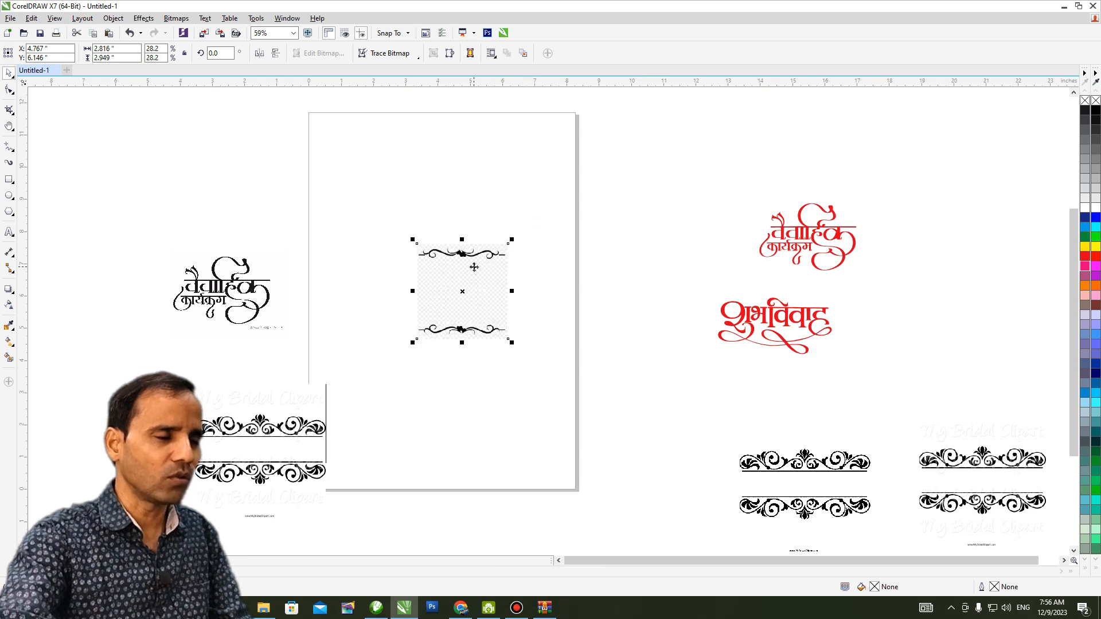
pyautogui.scroll(3, 474, 267)
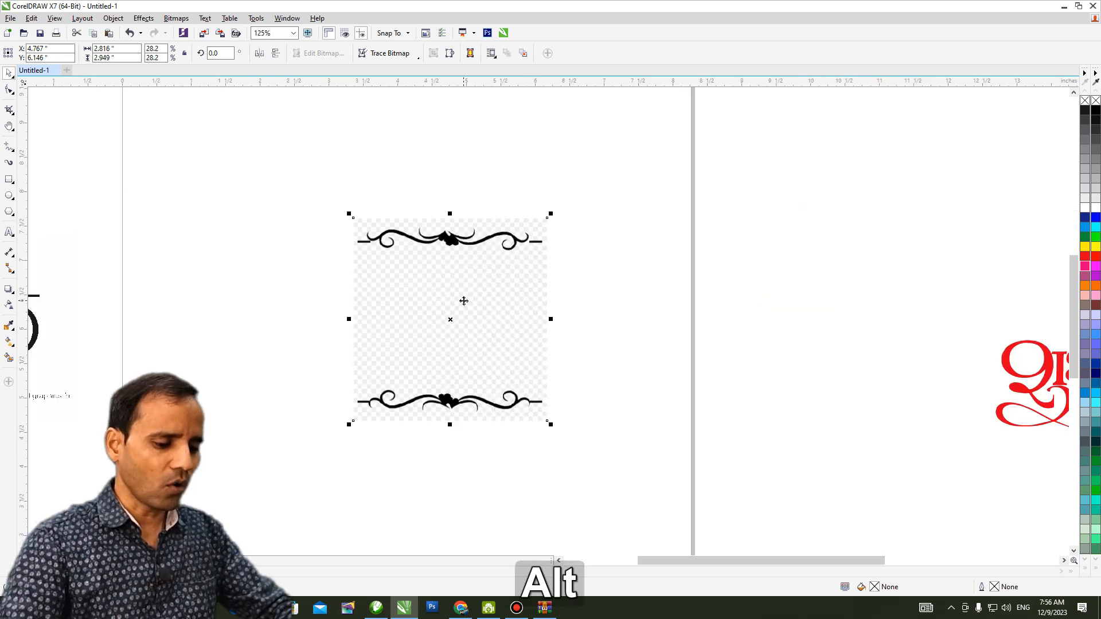
# Step: Convert the heart scroll border image to a Black and White (1-bit) bitmap at 300 dpi
pyautogui.hotkey('alt', 'b')
pyautogui.press('Return')
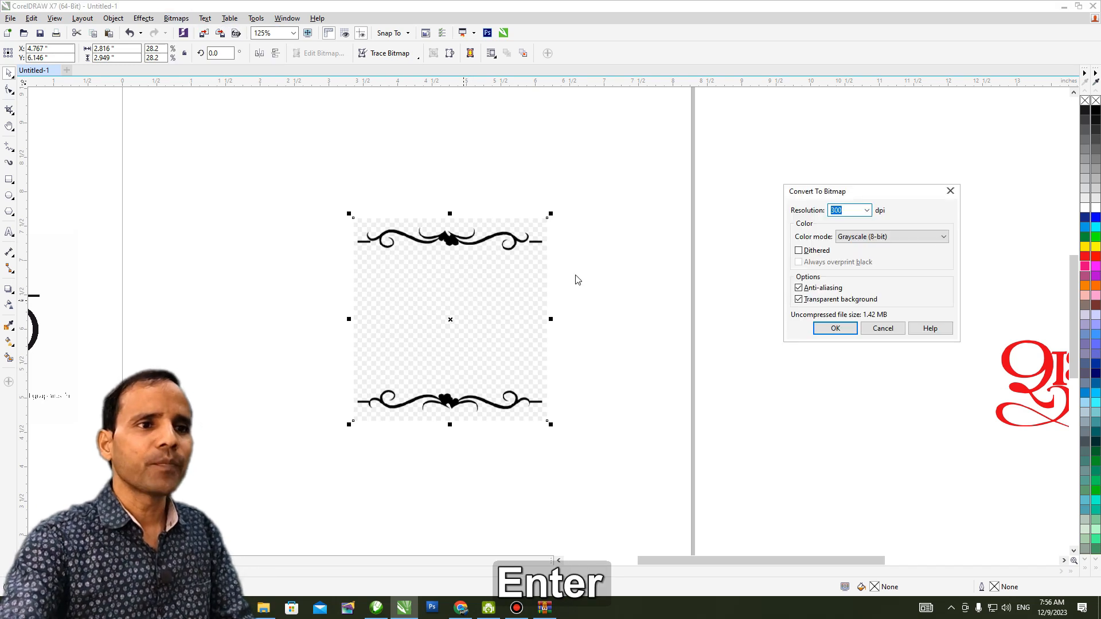
pyautogui.click(904, 240)
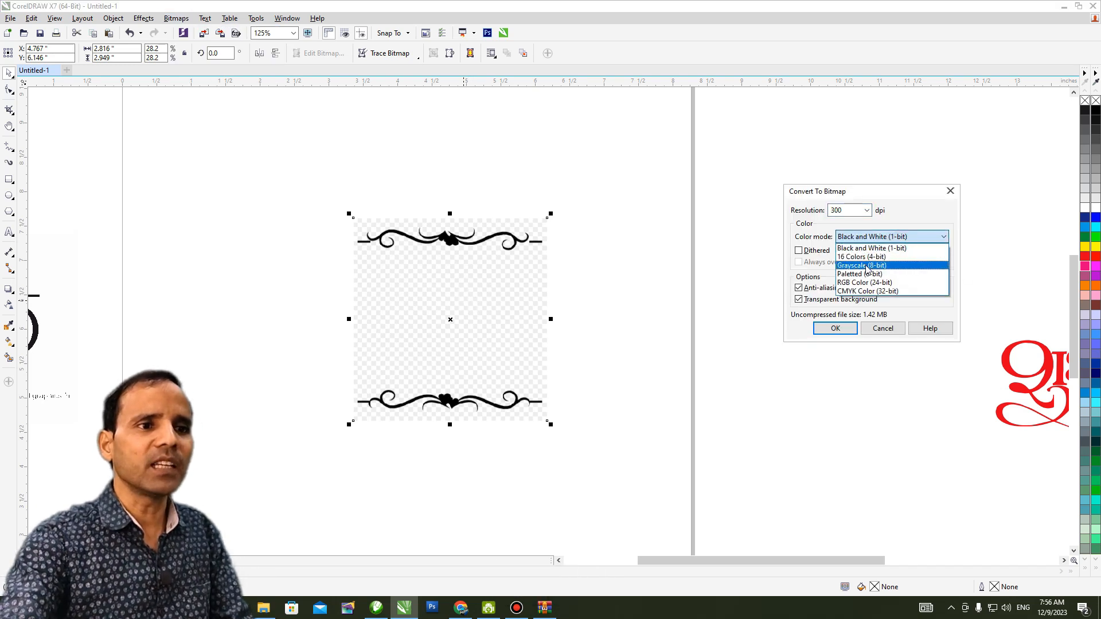
pyautogui.click(871, 248)
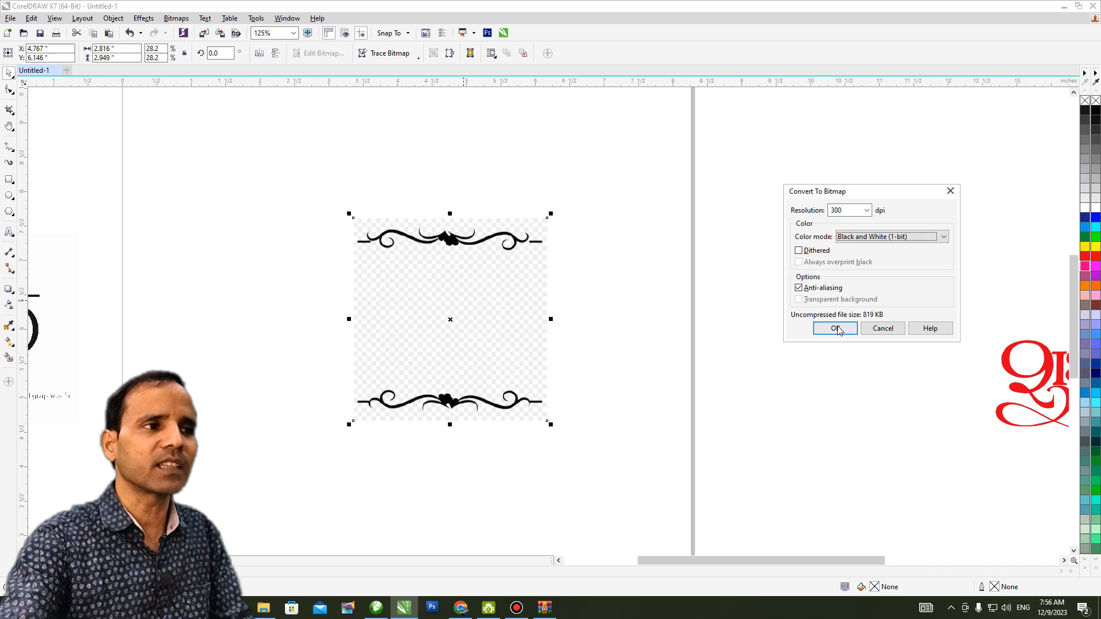
pyautogui.click(835, 328)
# Step: Outline-trace the converted border bitmap as Line art with the default trace settings, keeping the original image
pyautogui.scroll(2, 452, 273)
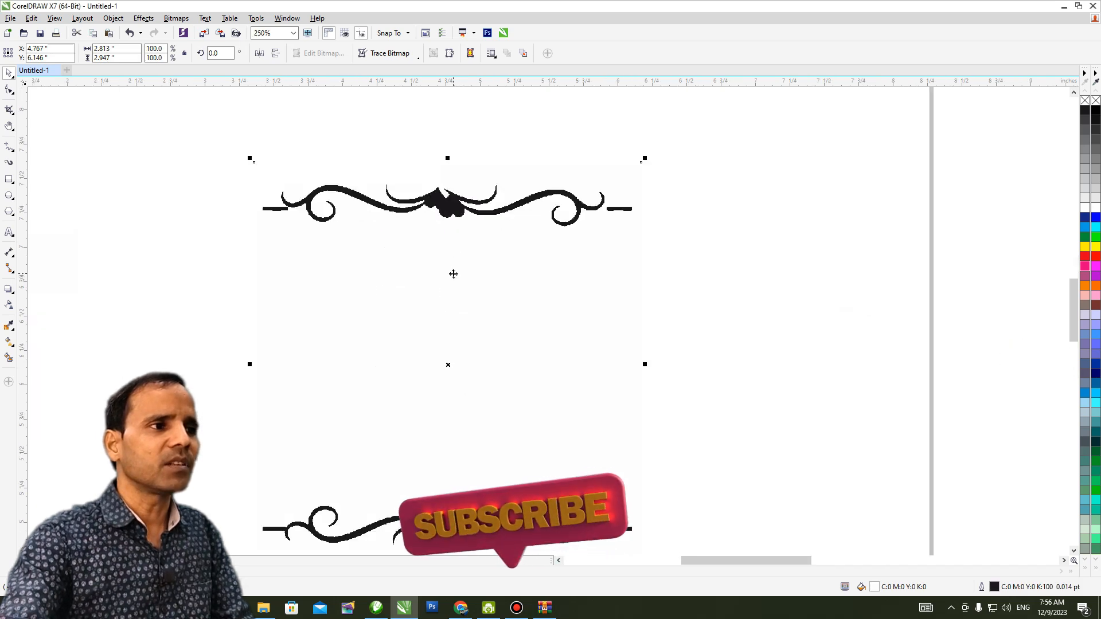
pyautogui.click(389, 53)
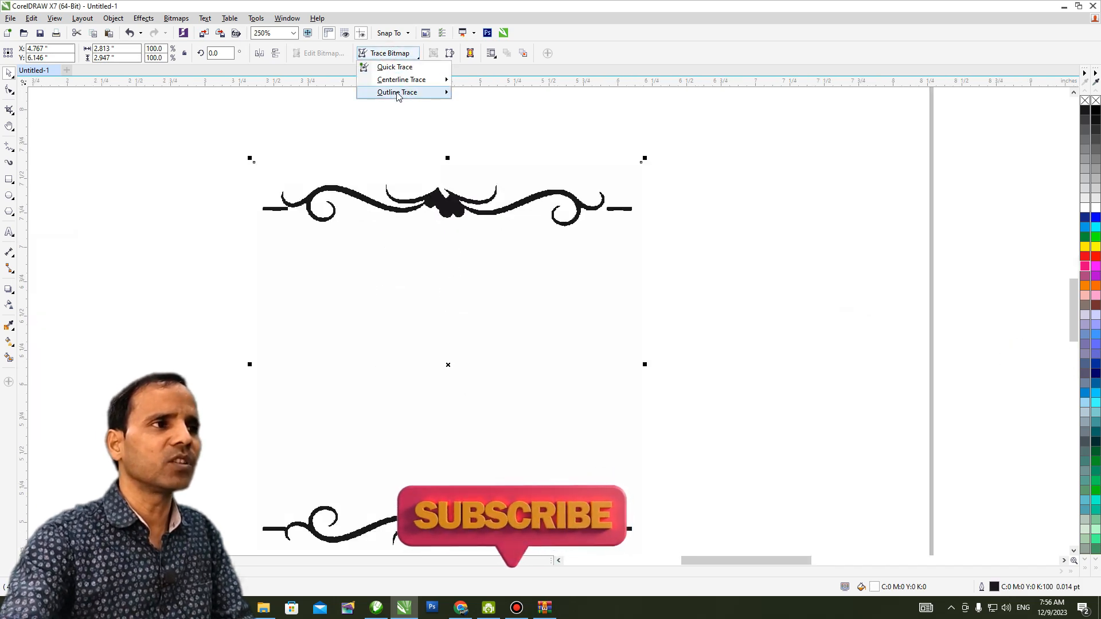
pyautogui.moveTo(401, 92)
pyautogui.click(485, 92)
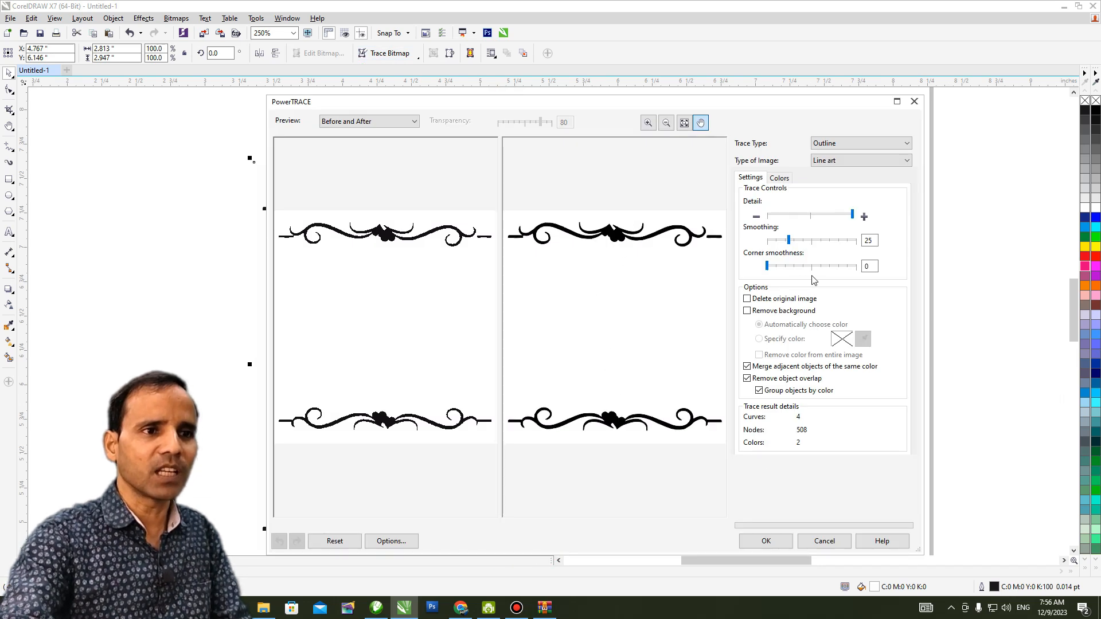
pyautogui.click(766, 542)
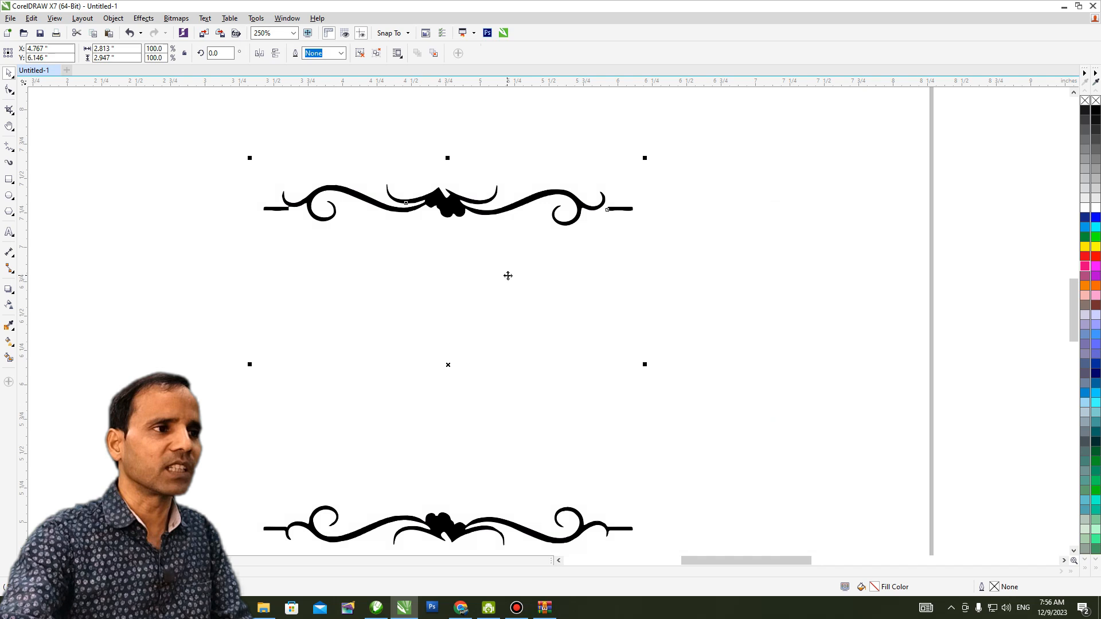
# Step: Separate the traced border from its source bitmap on the page and delete the trace's white background shape
pyautogui.moveTo(476, 243); pyautogui.dragTo(692, 262)
pyautogui.moveTo(518, 245); pyautogui.dragTo(317, 268)
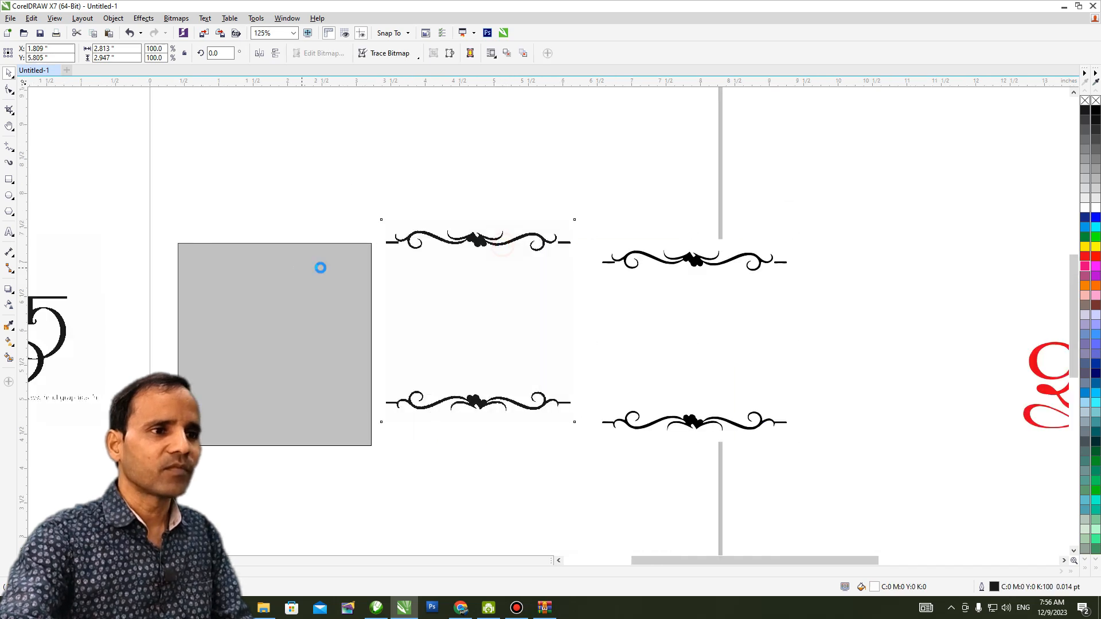
pyautogui.moveTo(684, 256); pyautogui.dragTo(509, 248)
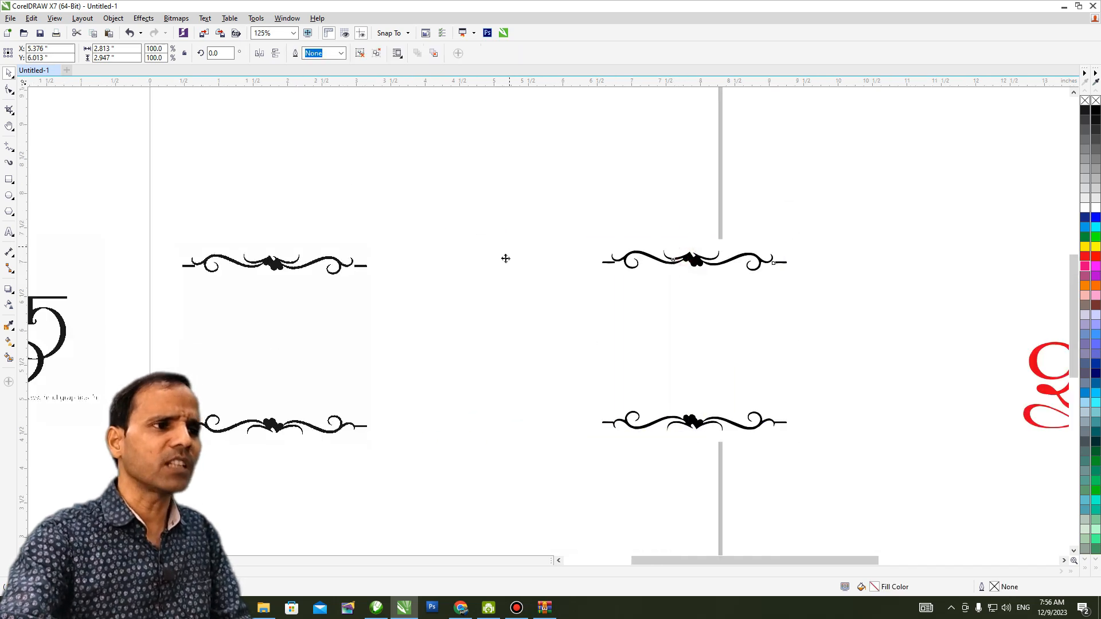
pyautogui.keyDown('ctrl'); pyautogui.click(537, 292); pyautogui.keyUp('ctrl')
pyautogui.press('Delete')
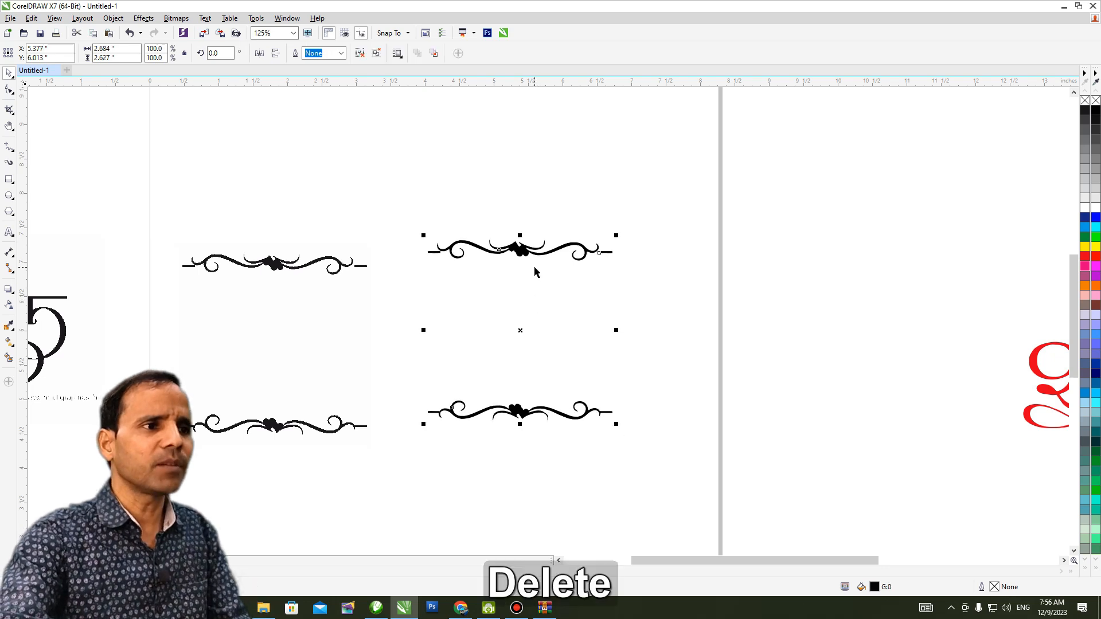
# Step: Ungroup the traced heart scroll shapes so the upper and lower ornaments are separate, and deselect them
pyautogui.scroll(2, 535, 266)
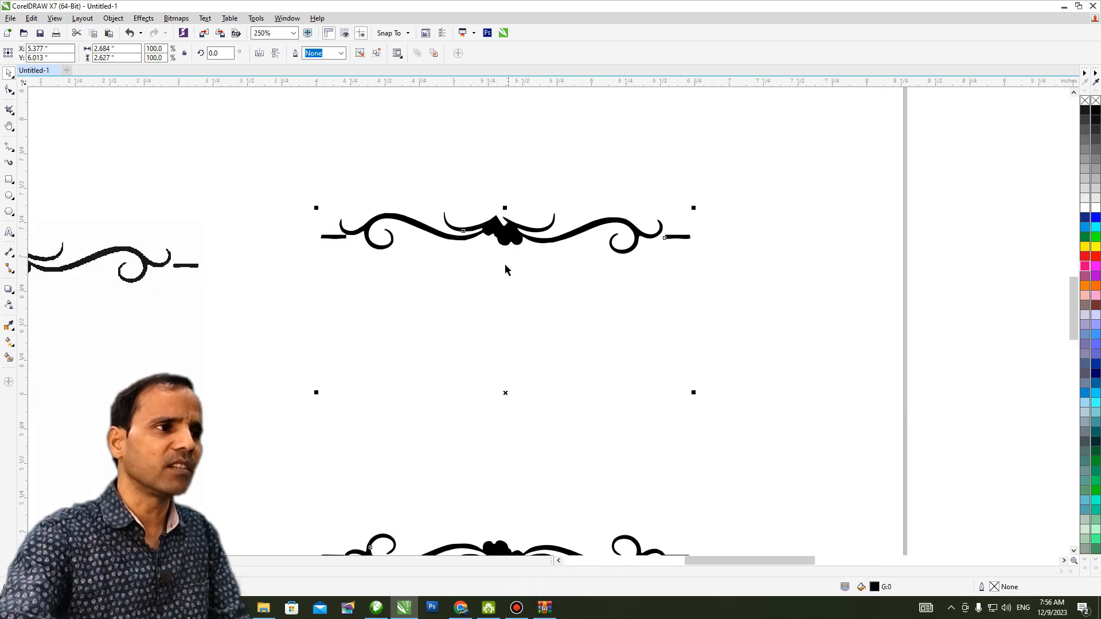
pyautogui.scroll(-2, 505, 271)
pyautogui.hotkey('ctrl', 'u')
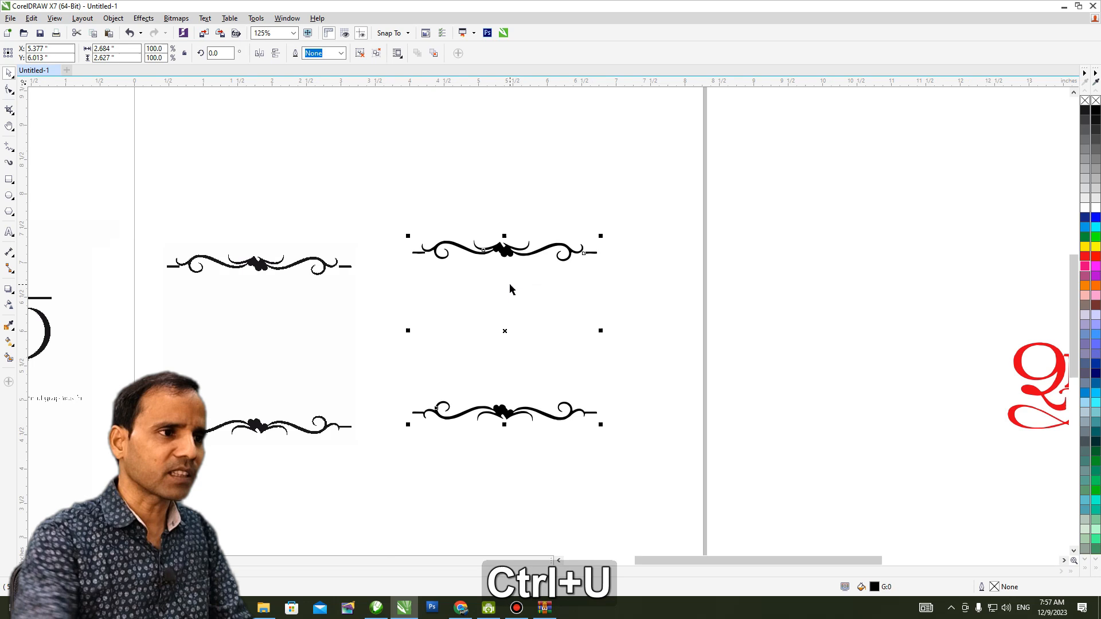
pyautogui.click(725, 322)
# Step: Draw a rectangle about 2.87 by 2.35 in between the two ornaments and round its corners to about 0.133 in
pyautogui.press('h')
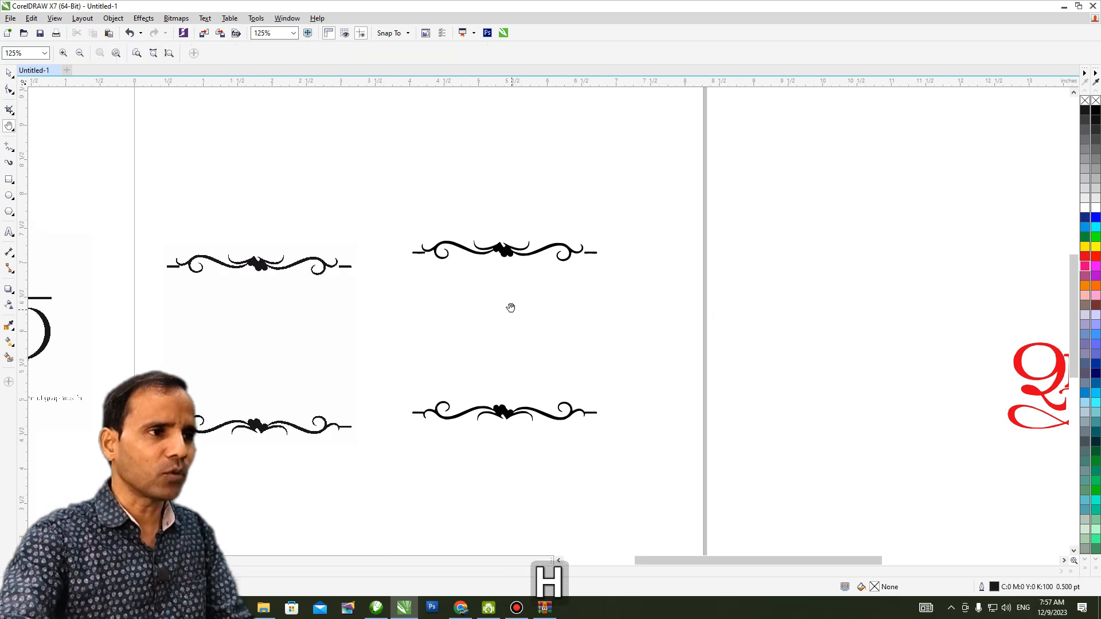
pyautogui.moveTo(531, 283); pyautogui.dragTo(536, 261)
pyautogui.scroll(2, 537, 262)
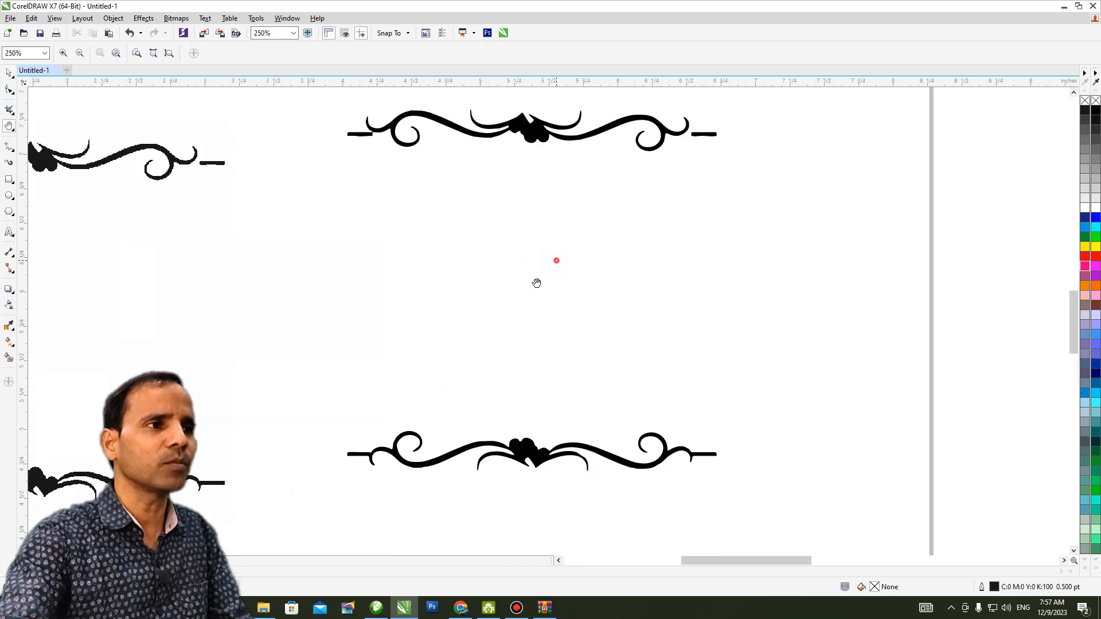
pyautogui.press('space')
pyautogui.click(10, 180)
pyautogui.click(8, 89)
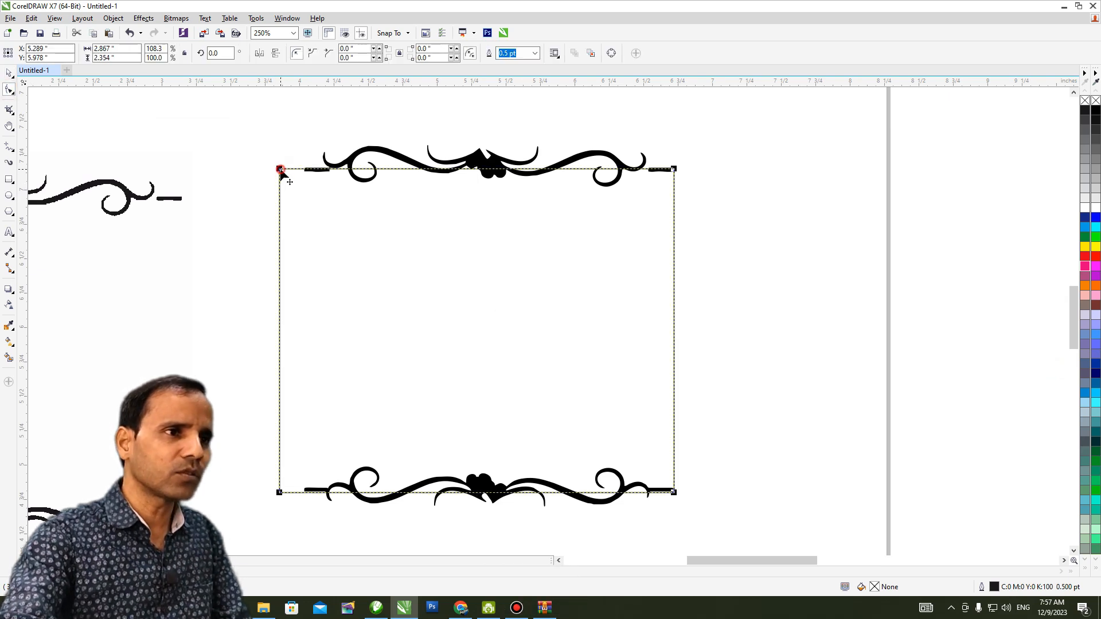
pyautogui.moveTo(281, 169); pyautogui.dragTo(277, 193)
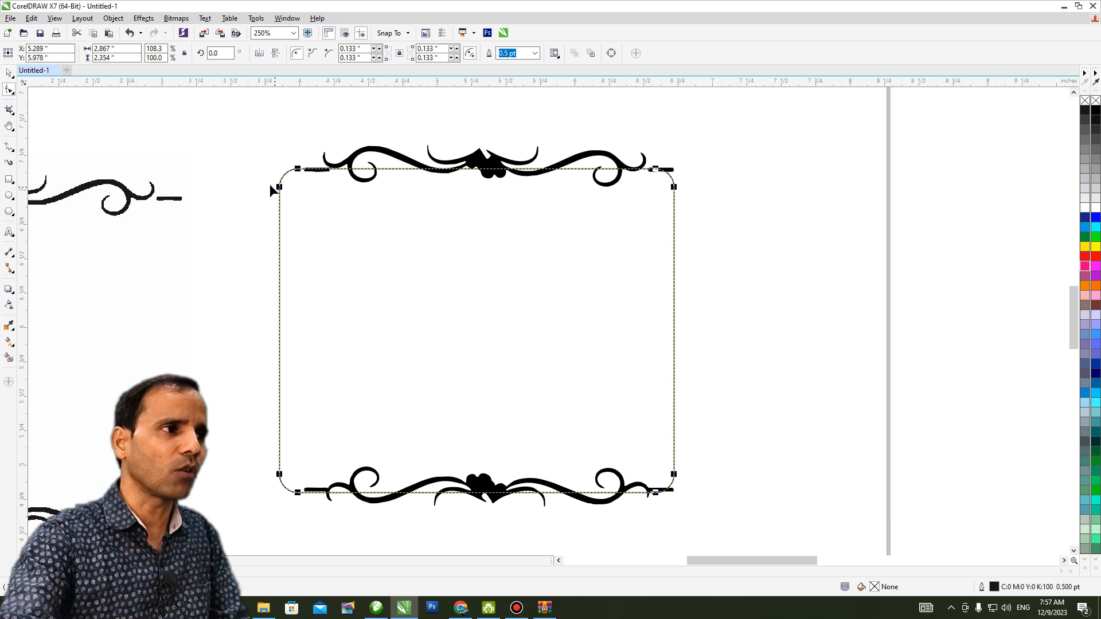
# Step: Set the rounded rectangle's outline width to 2 pt
pyautogui.press('space')
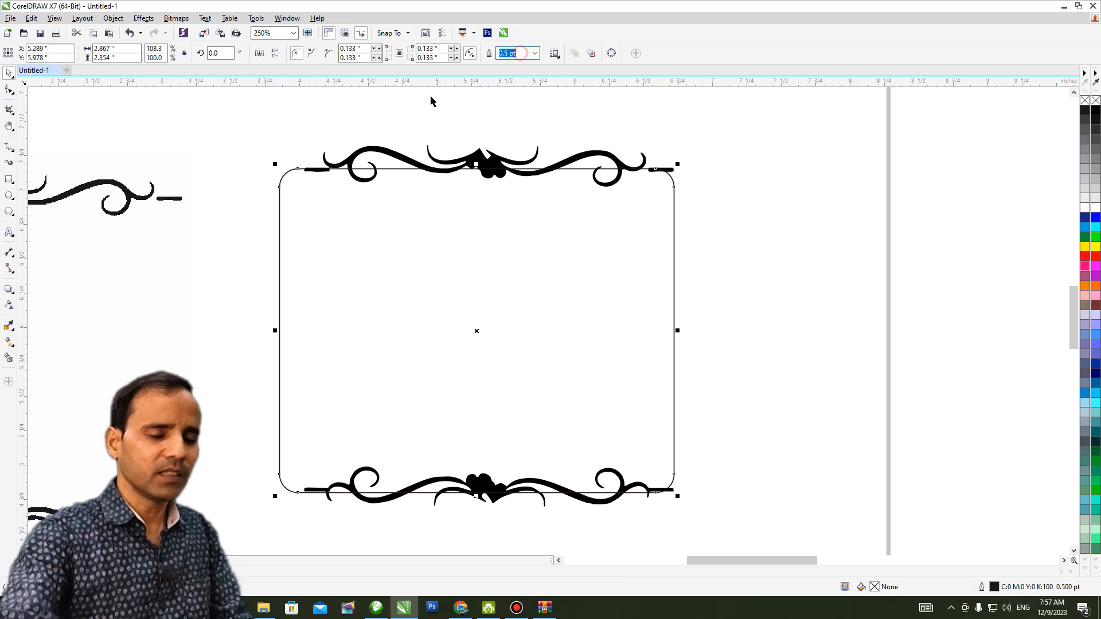
pyautogui.write('2')
pyautogui.press('Return')
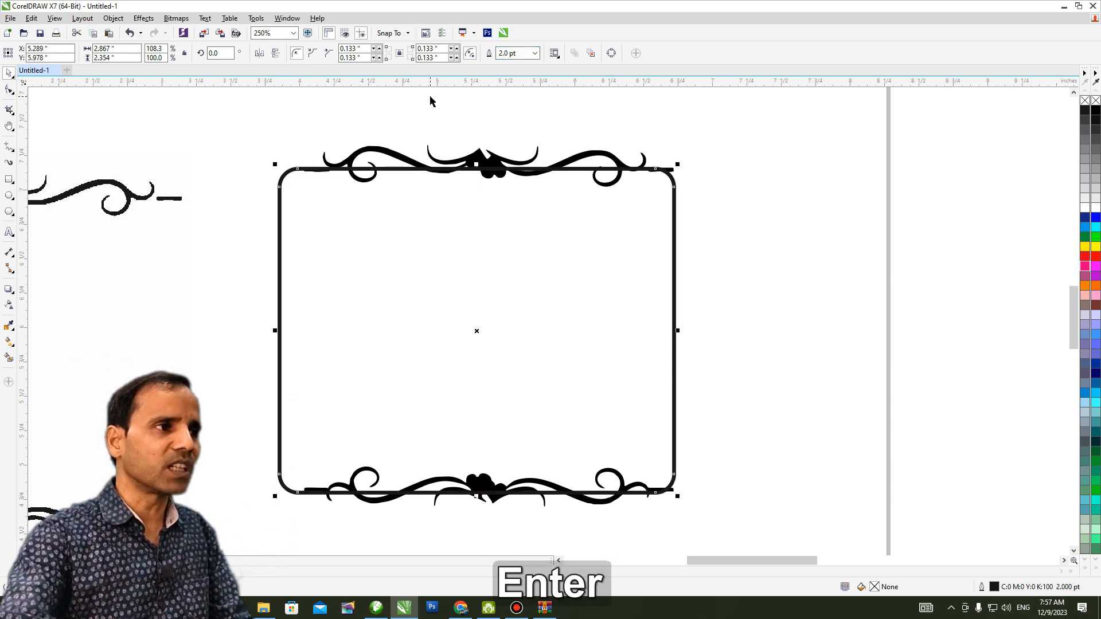
# Step: Convert the rounded rectangle to curves and add nodes where its top and bottom edges meet the ornaments' outer ends
pyautogui.click(9, 91)
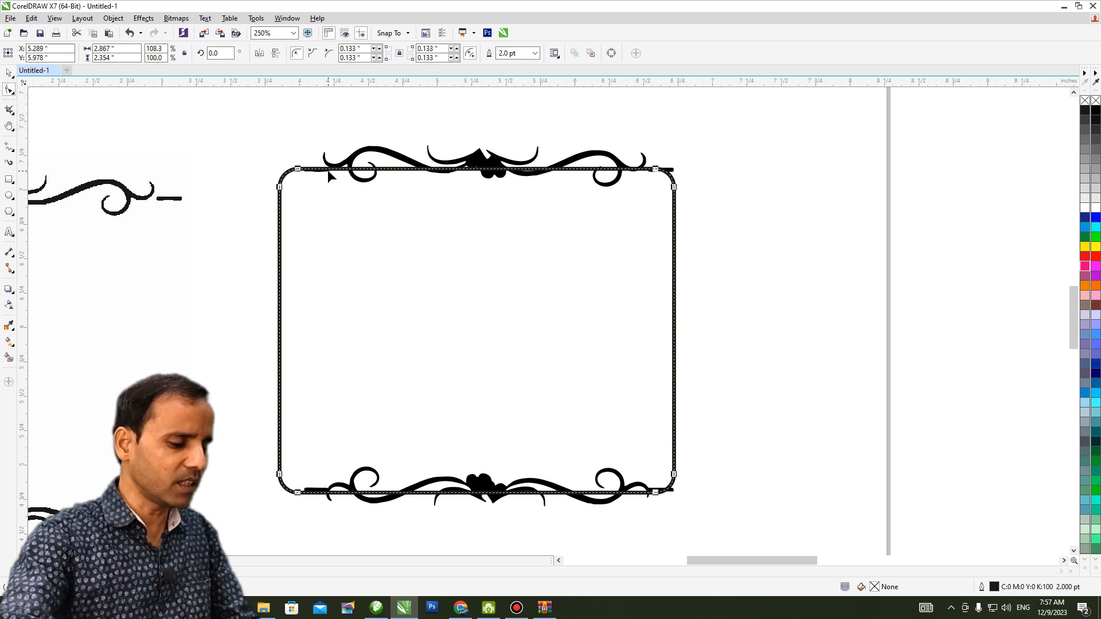
pyautogui.hotkey('ctrl', 'q')
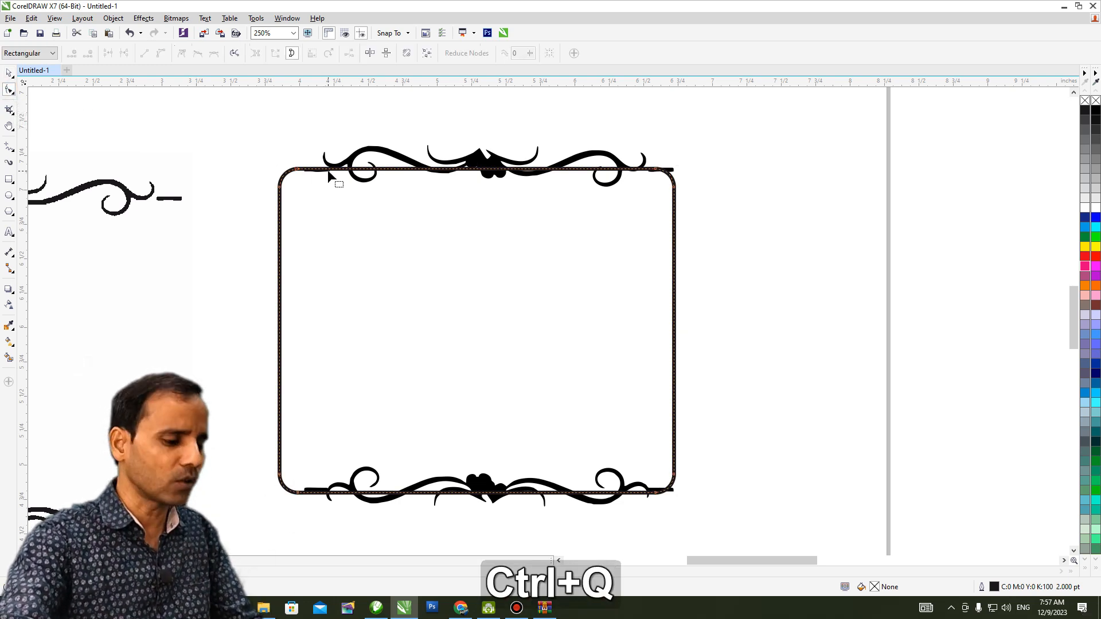
pyautogui.click(326, 170)
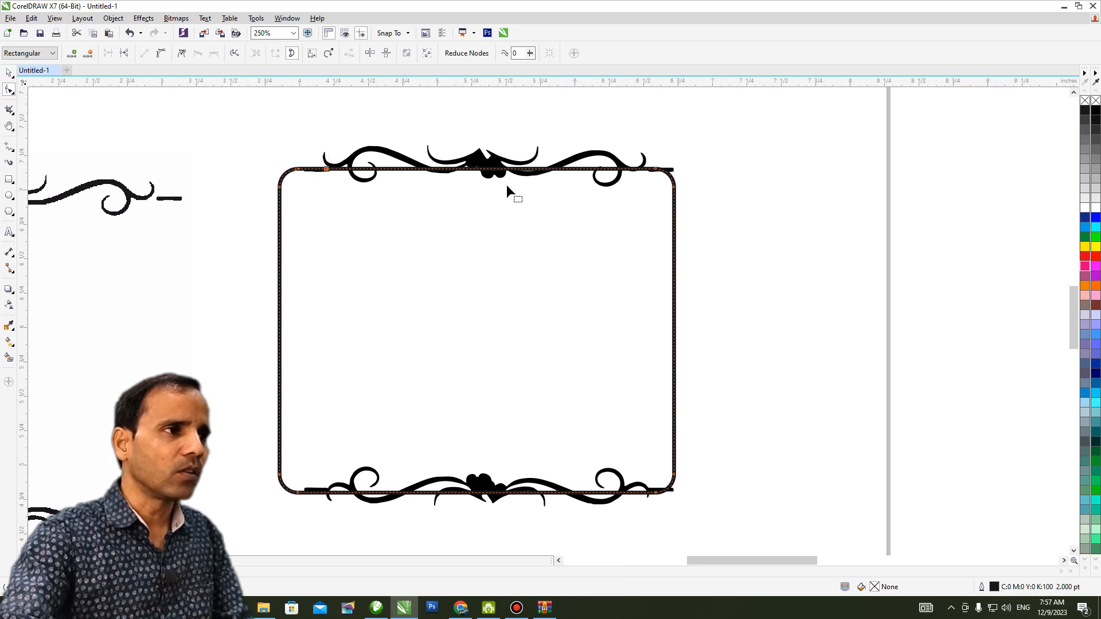
pyautogui.click(646, 172)
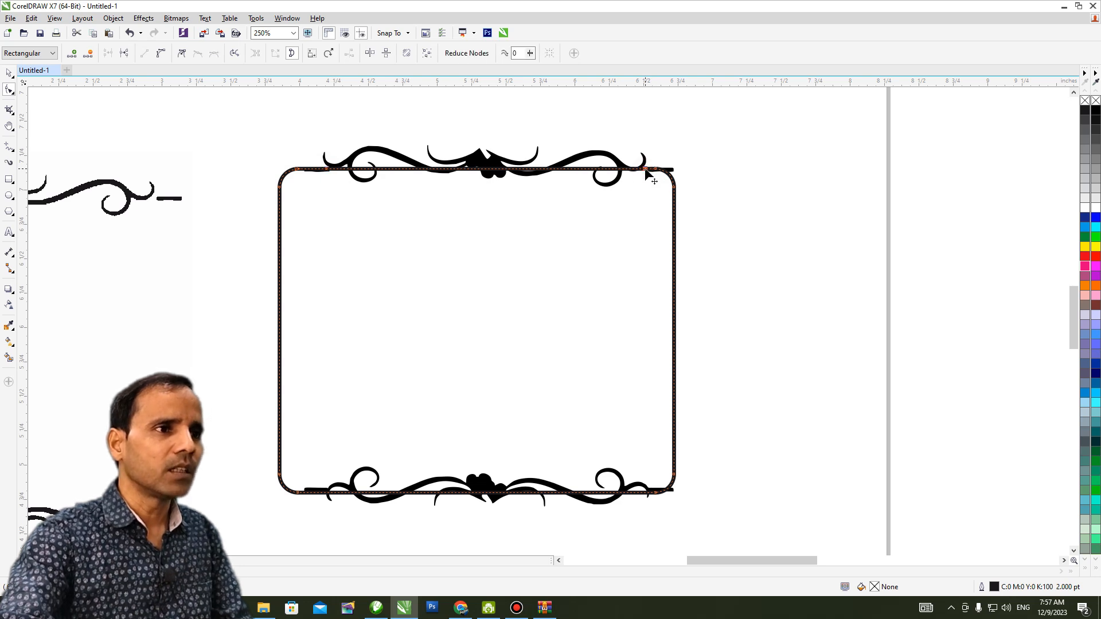
pyautogui.click(325, 494)
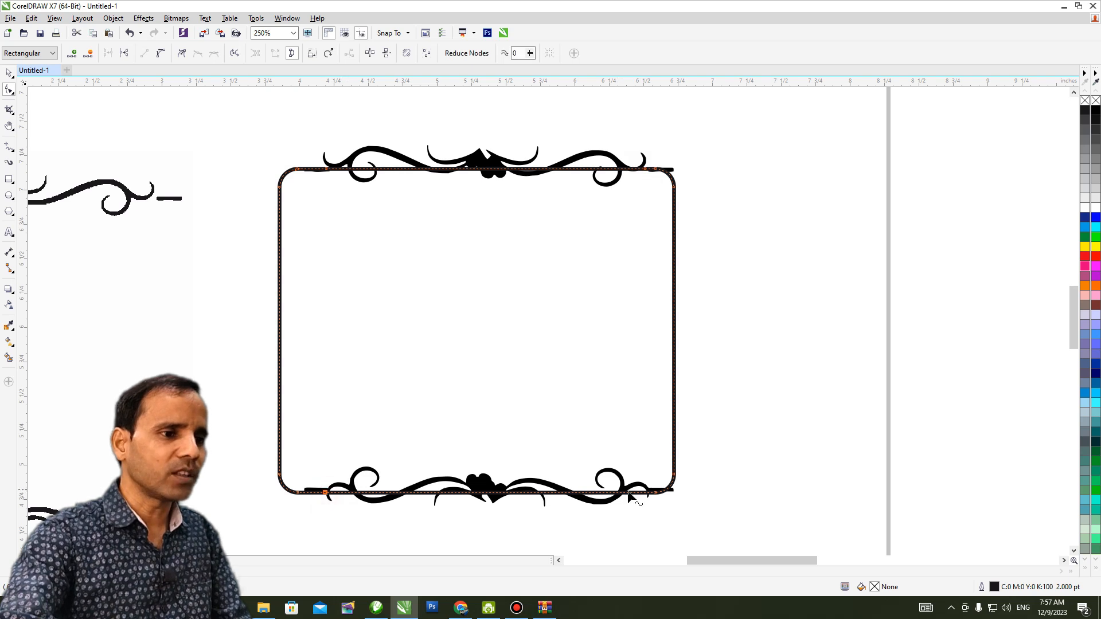
pyautogui.doubleClick(649, 492)
# Step: Break the frame curve at the added nodes on both the right and left sides
pyautogui.click(653, 167)
pyautogui.moveTo(647, 154); pyautogui.dragTo(625, 514)
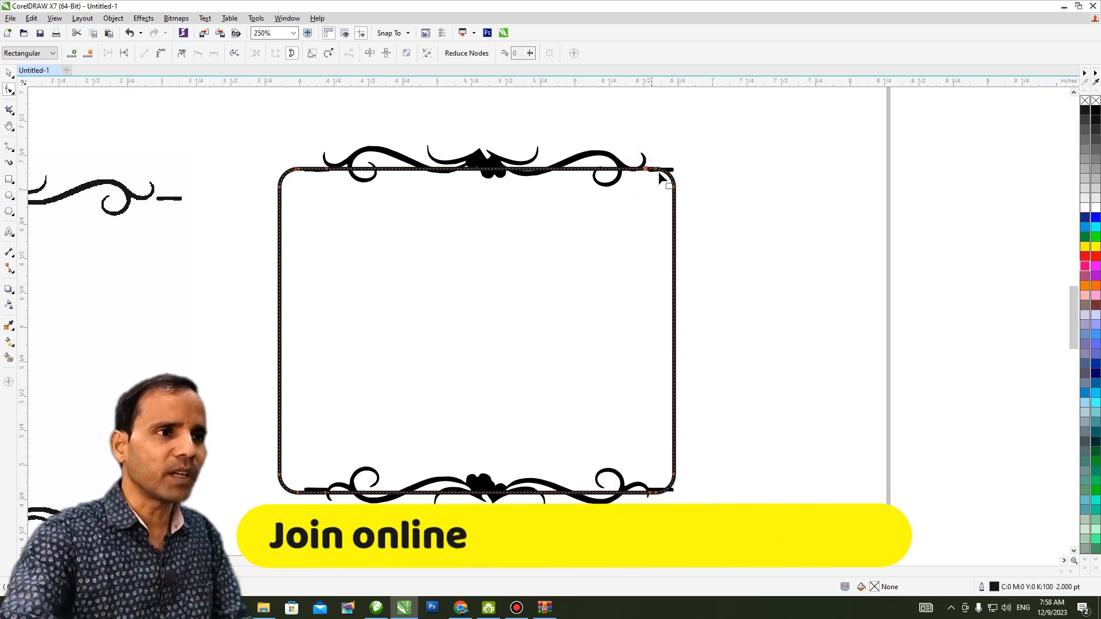
pyautogui.moveTo(623, 147); pyautogui.dragTo(651, 505)
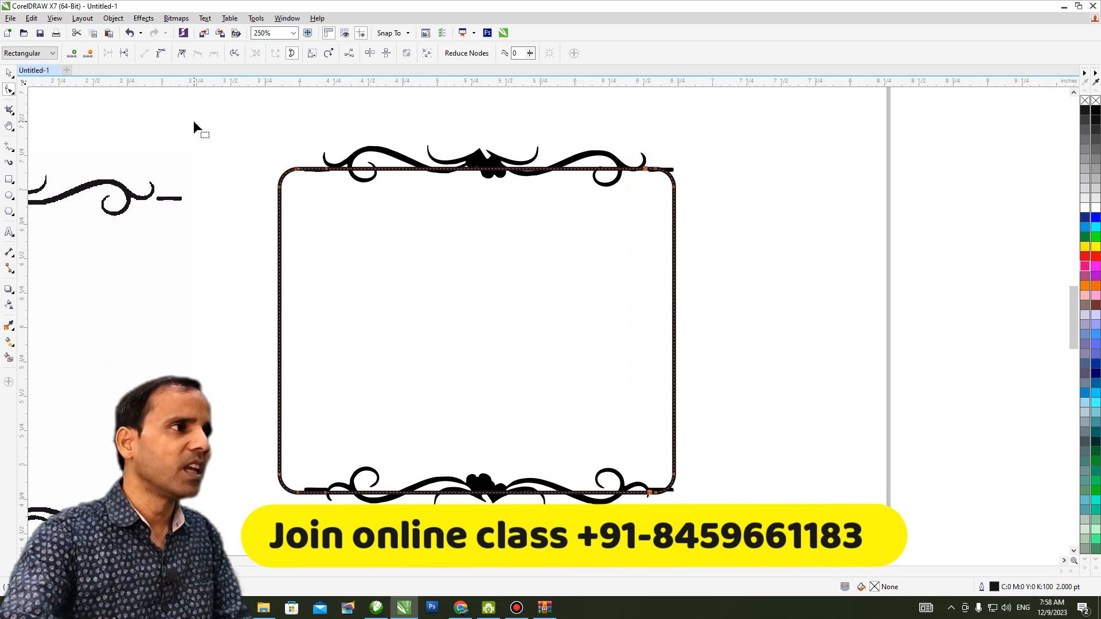
pyautogui.click(125, 54)
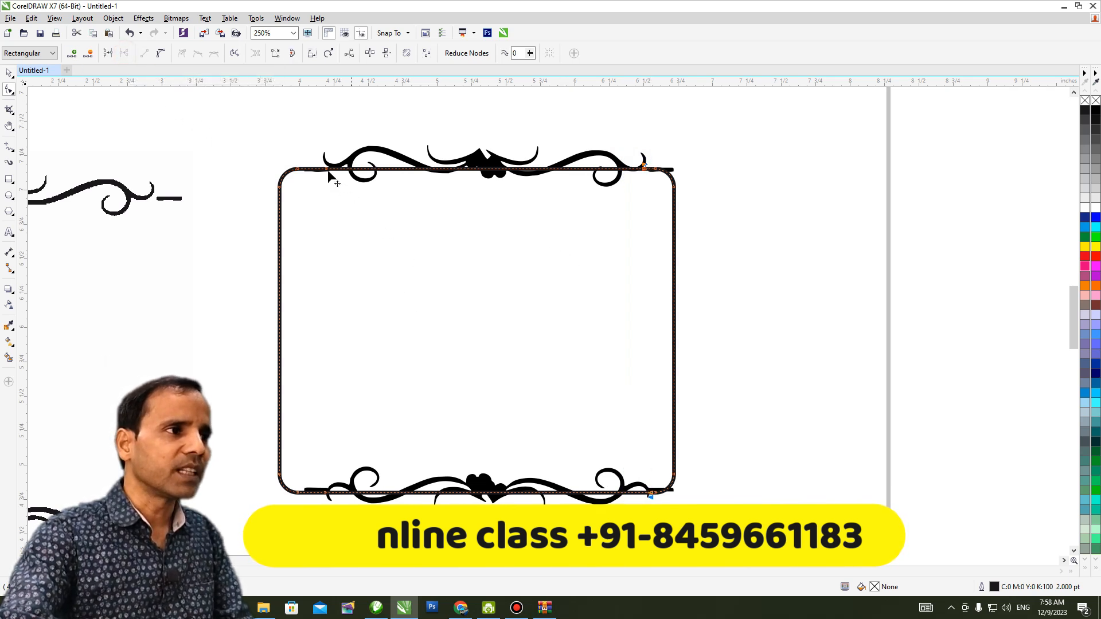
pyautogui.moveTo(319, 156); pyautogui.dragTo(365, 517)
pyautogui.click(124, 53)
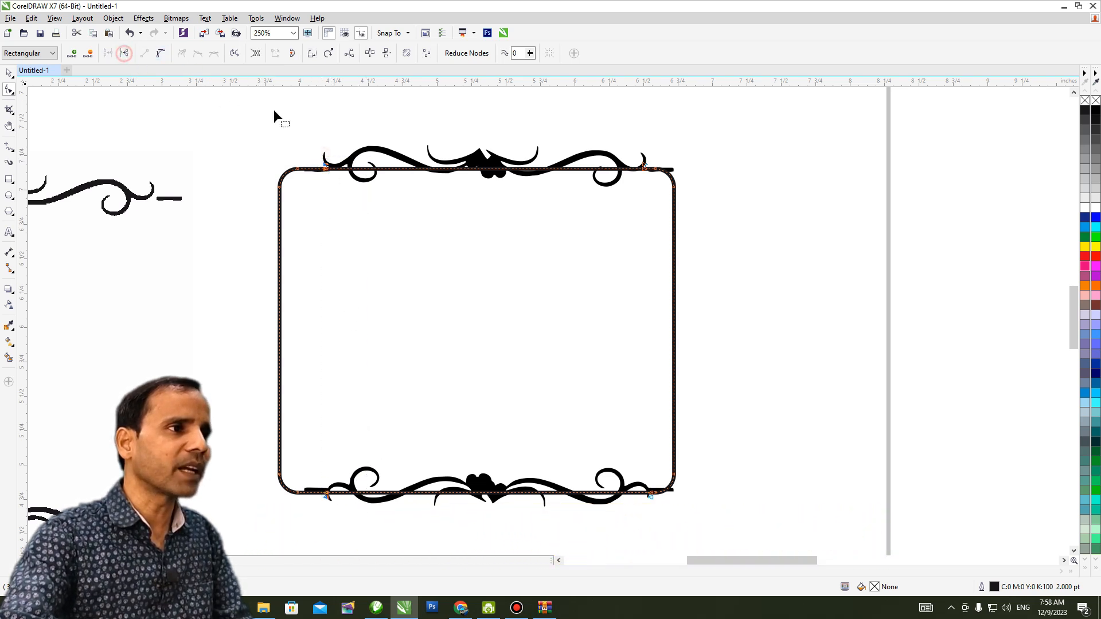
# Step: Break the frame curve apart and delete the segments running through the upper and lower ornaments
pyautogui.click(8, 73)
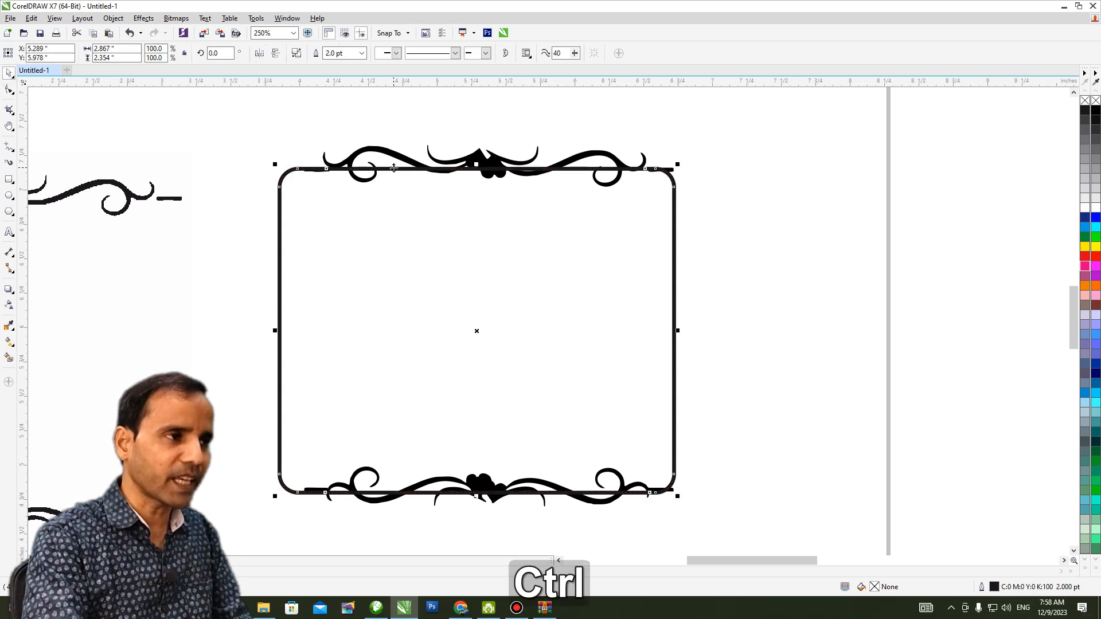
pyautogui.hotkey('ctrl', 'k')
pyautogui.click(309, 112)
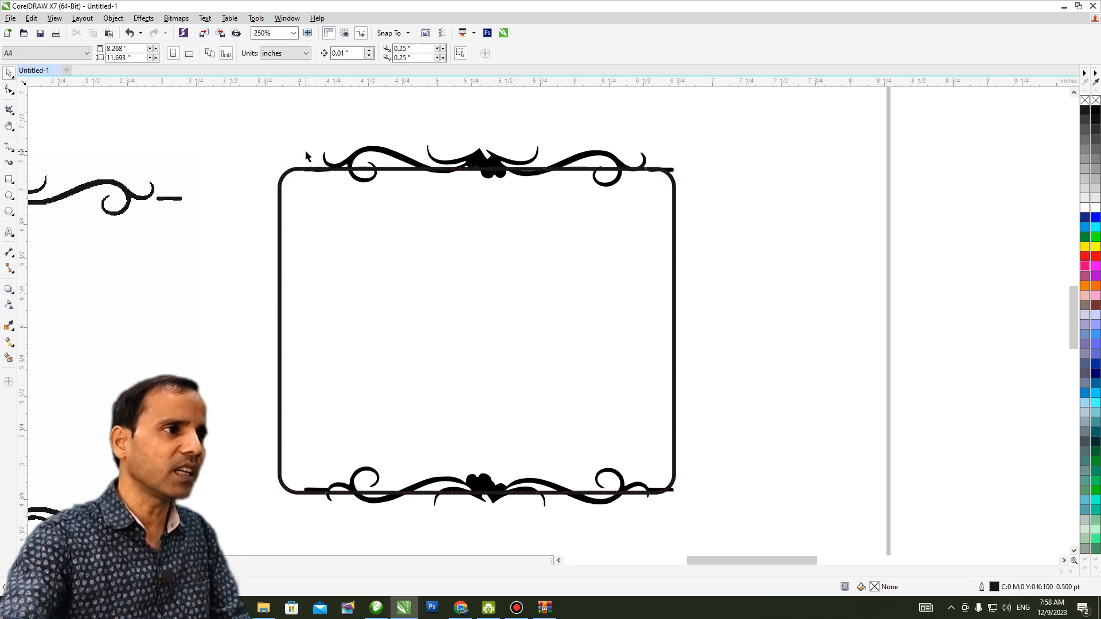
pyautogui.click(319, 170)
pyautogui.click(387, 169)
pyautogui.press('Delete')
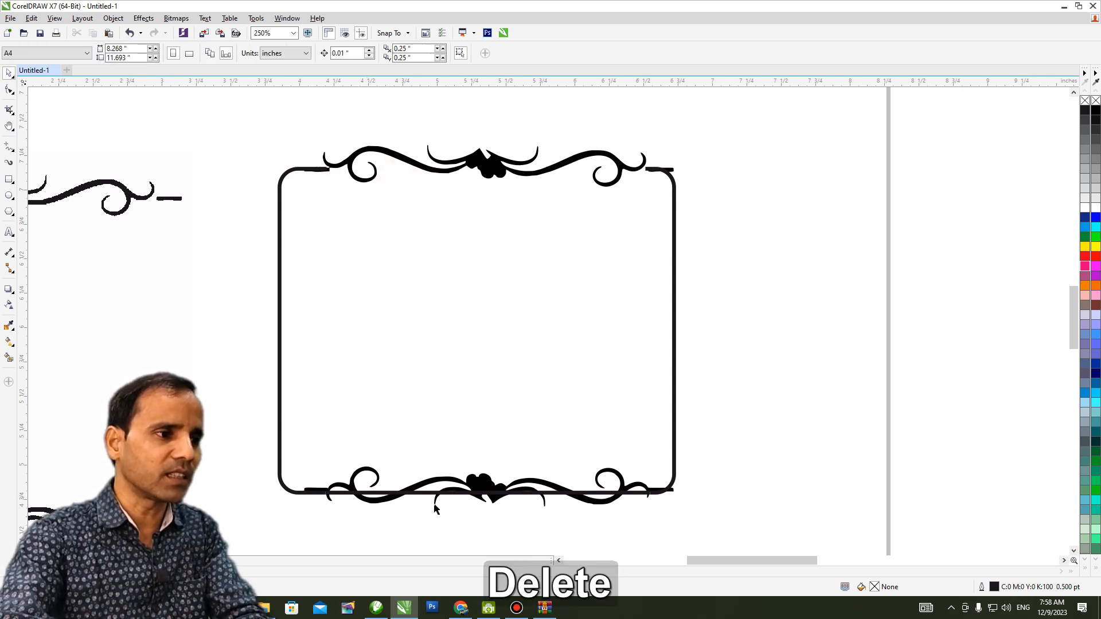
pyautogui.click(427, 491)
pyautogui.press('Delete')
# Step: Bring the lower heart ornament to the front of the frame line
pyautogui.click(659, 492)
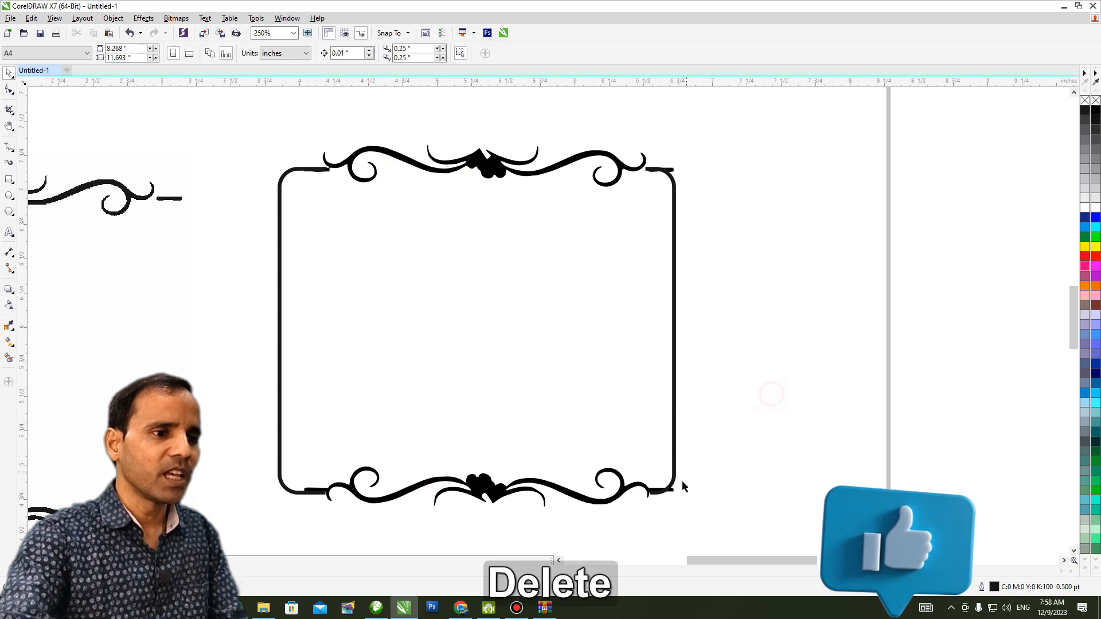
pyautogui.scroll(2, 657, 493)
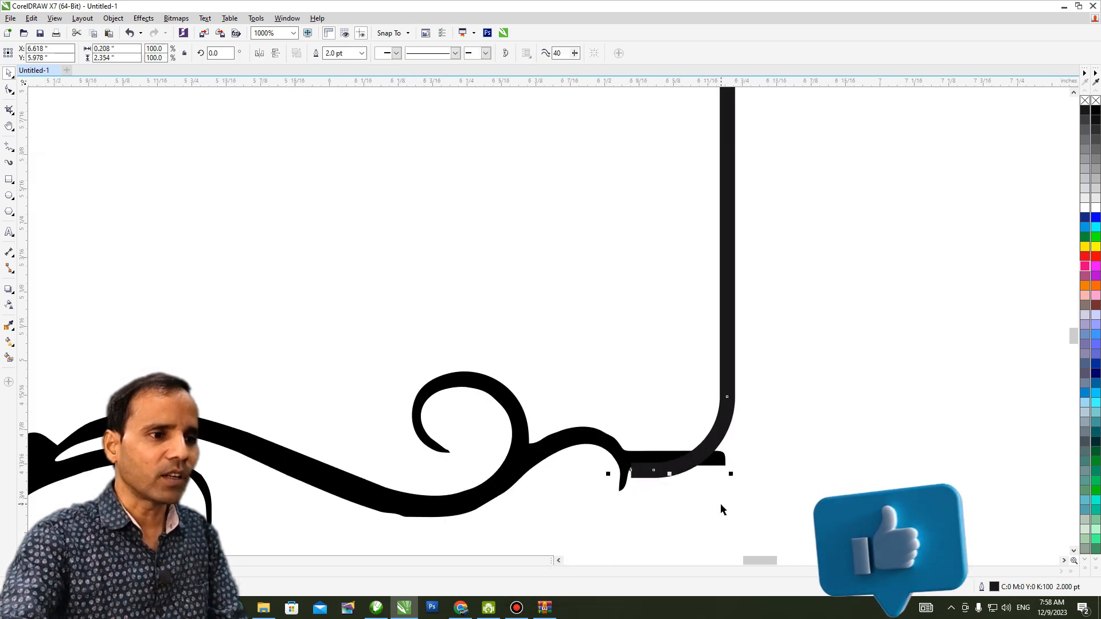
pyautogui.click(544, 447)
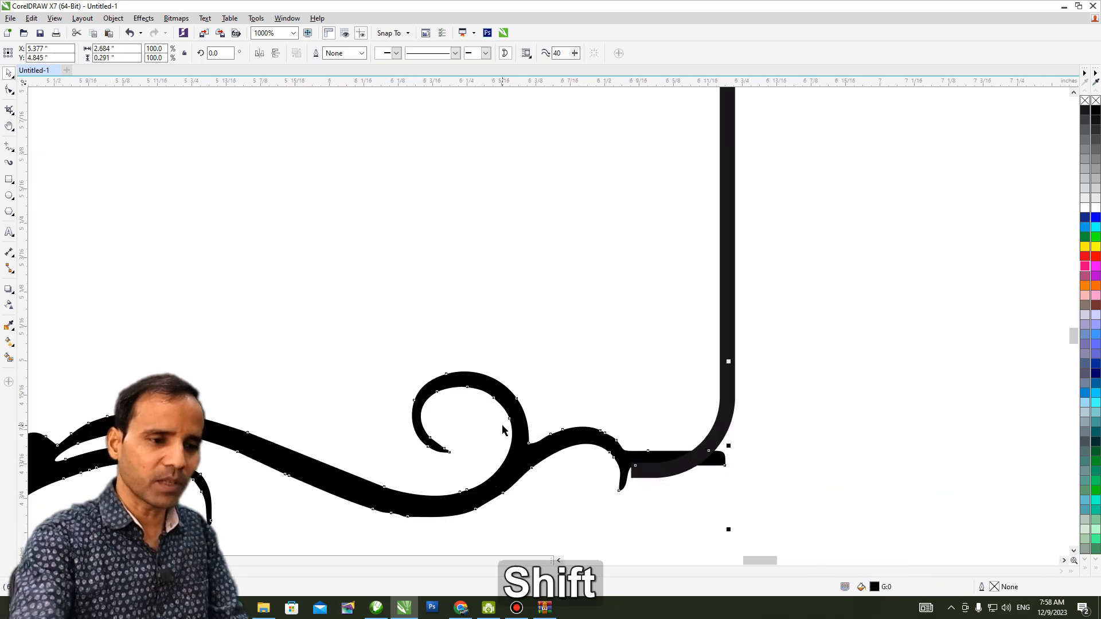
pyautogui.hotkey('shift', 'pageup')
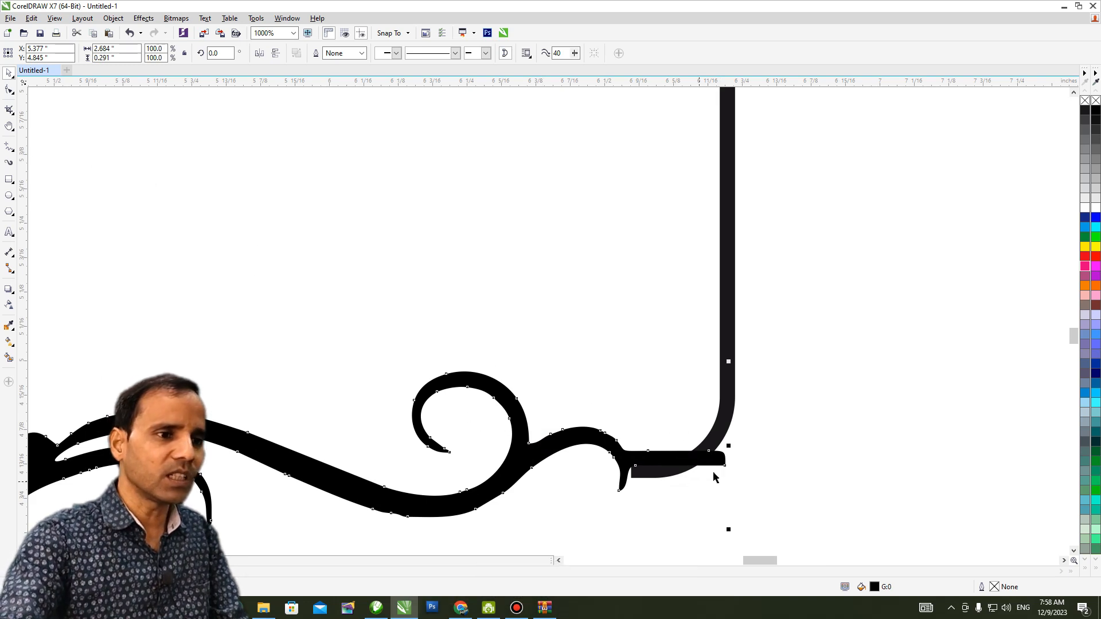
# Step: Draw a closed four-sided shape about 0.35 by 0.16 inches around the straight bar at the lower ornament's right end
pyautogui.click(10, 148)
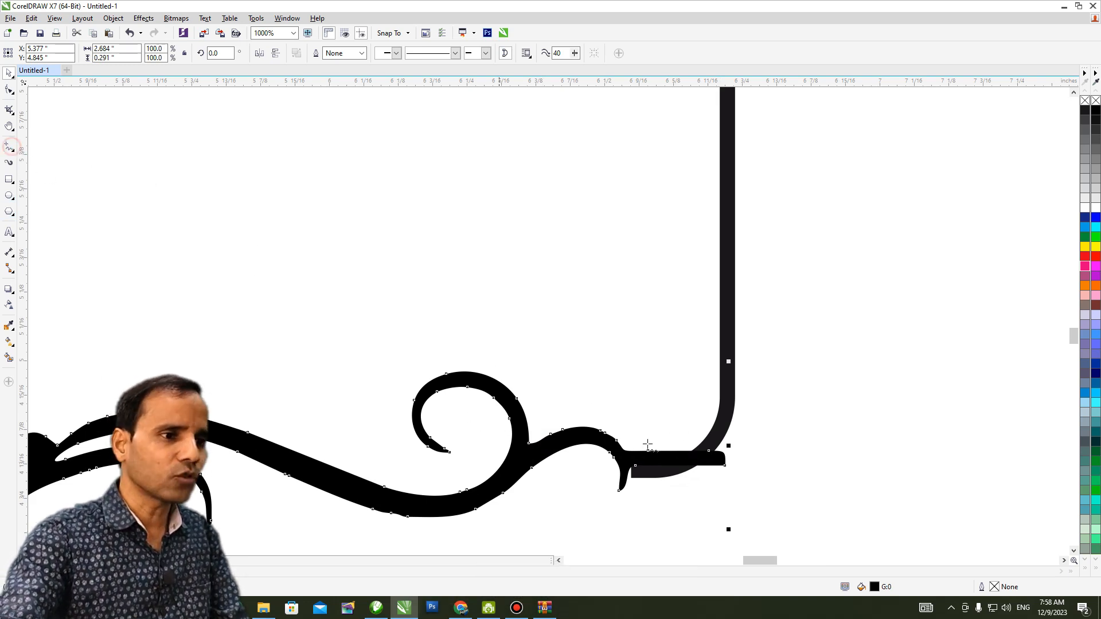
pyautogui.click(623, 442)
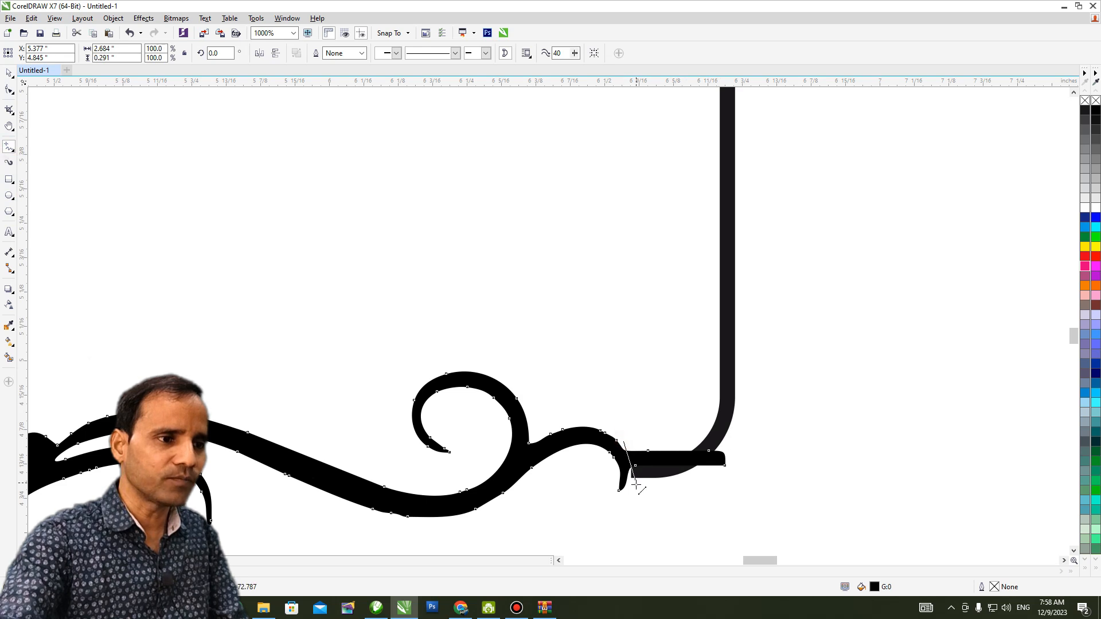
pyautogui.doubleClick(634, 494)
pyautogui.doubleClick(815, 499)
pyautogui.doubleClick(787, 413)
pyautogui.click(623, 441)
pyautogui.press('space')
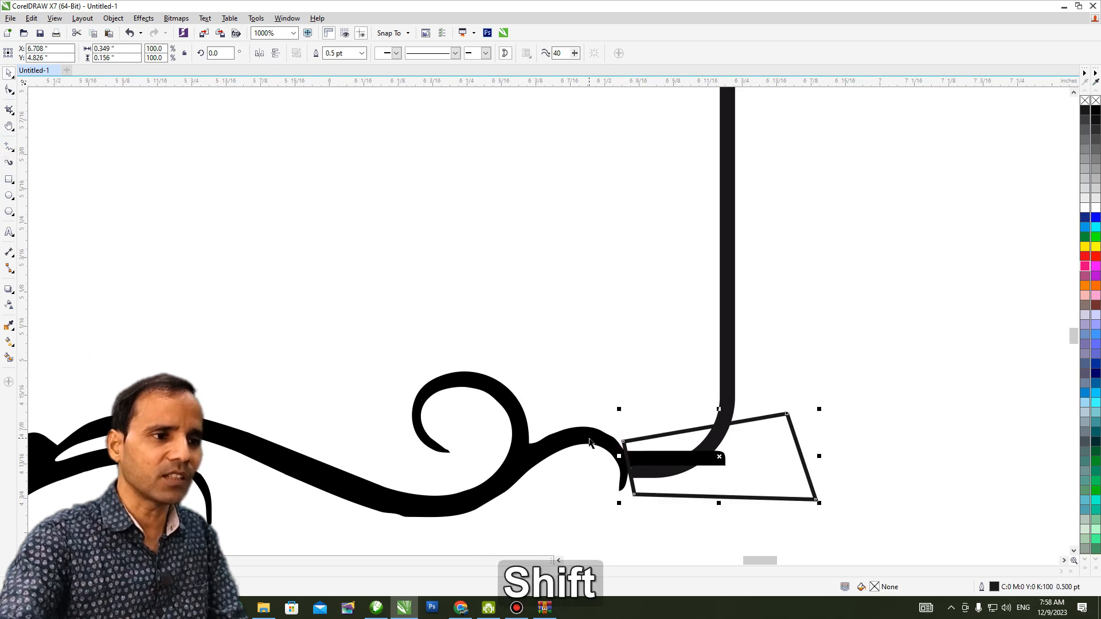
# Step: Trim the lower ornament with the four-sided shape to cut off its right bar, and delete the cutting shape
pyautogui.keyDown('shift'); pyautogui.click(590, 441); pyautogui.keyUp('shift')
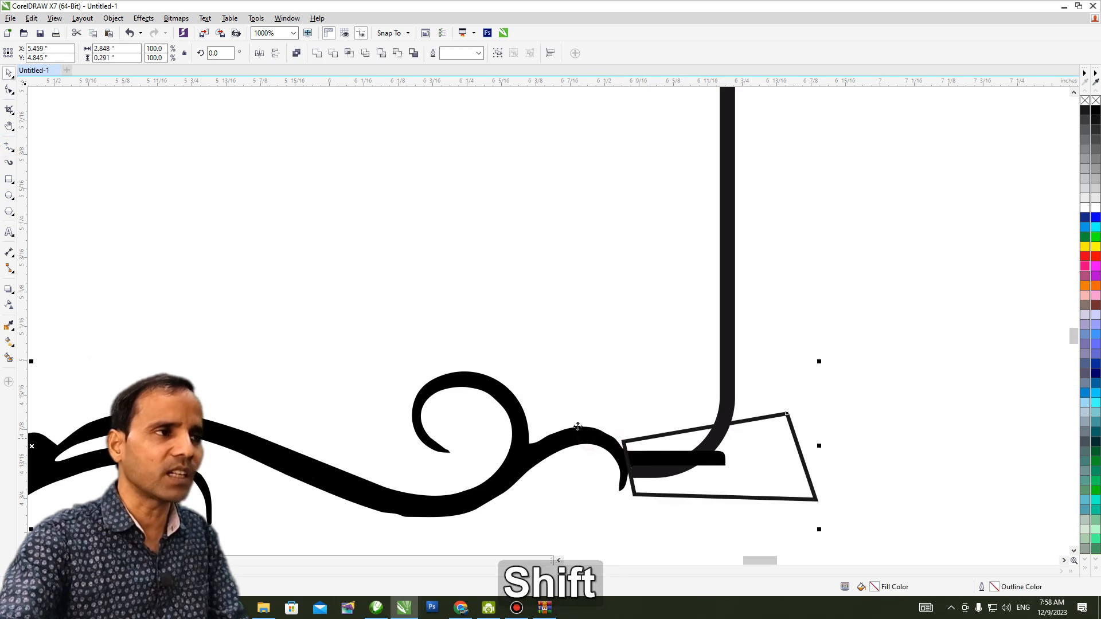
pyautogui.click(333, 53)
pyautogui.click(747, 419)
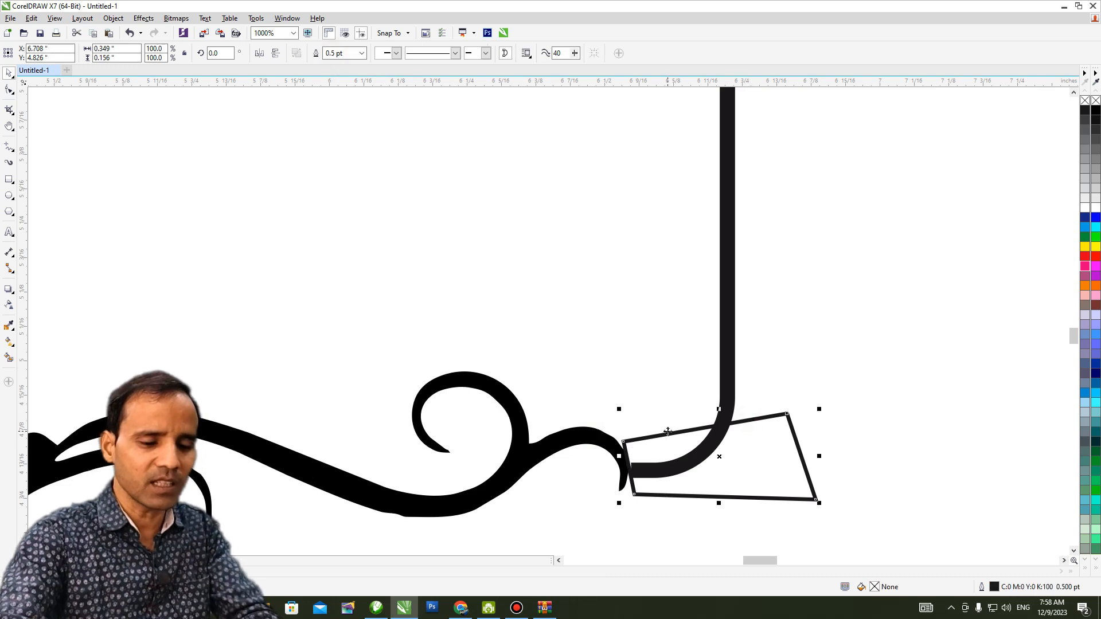
pyautogui.press('Delete')
pyautogui.scroll(-6, 648, 444)
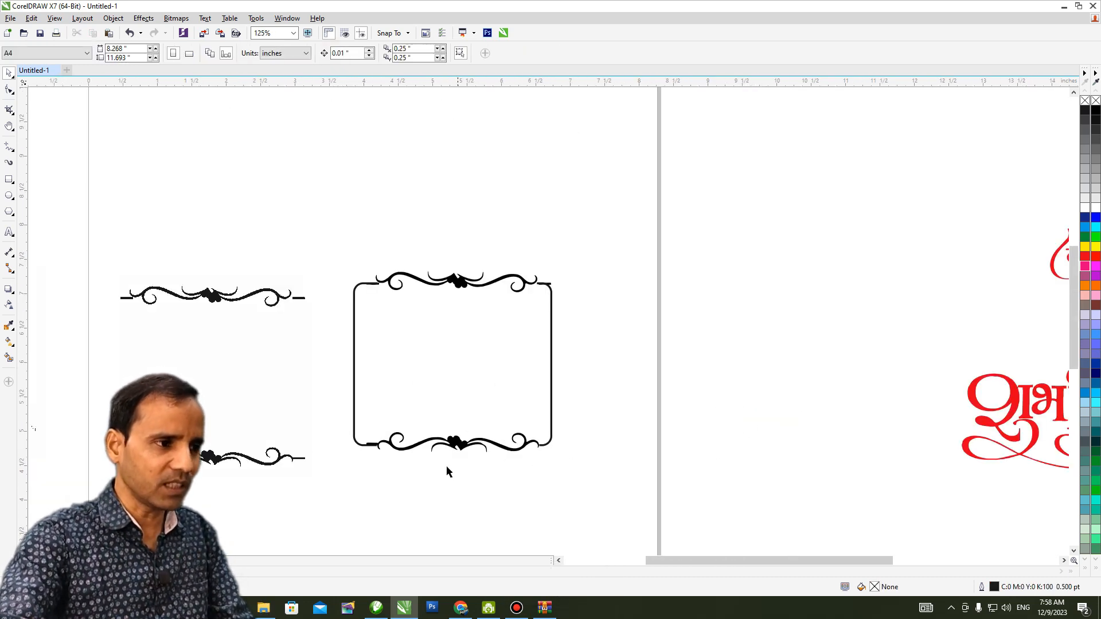
# Step: Cut off the straight bar at the lower ornament's left end using a freehand-drawn trimming shape
pyautogui.press('g')
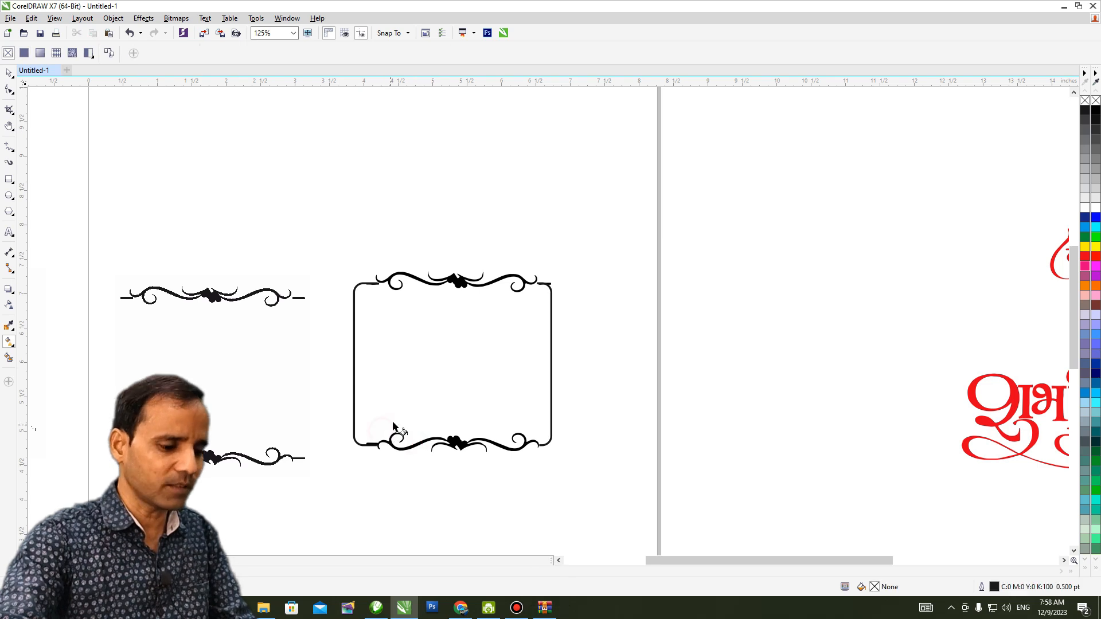
pyautogui.press('space')
pyautogui.scroll(4, 397, 410)
pyautogui.click(431, 386)
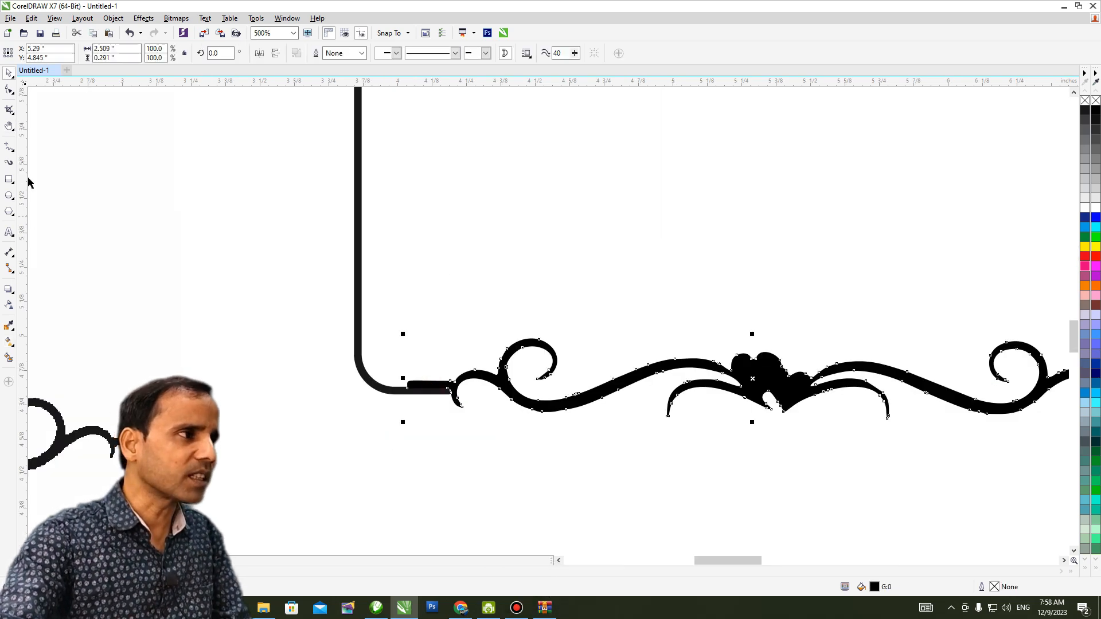
pyautogui.click(10, 147)
pyautogui.click(457, 366)
pyautogui.click(446, 411)
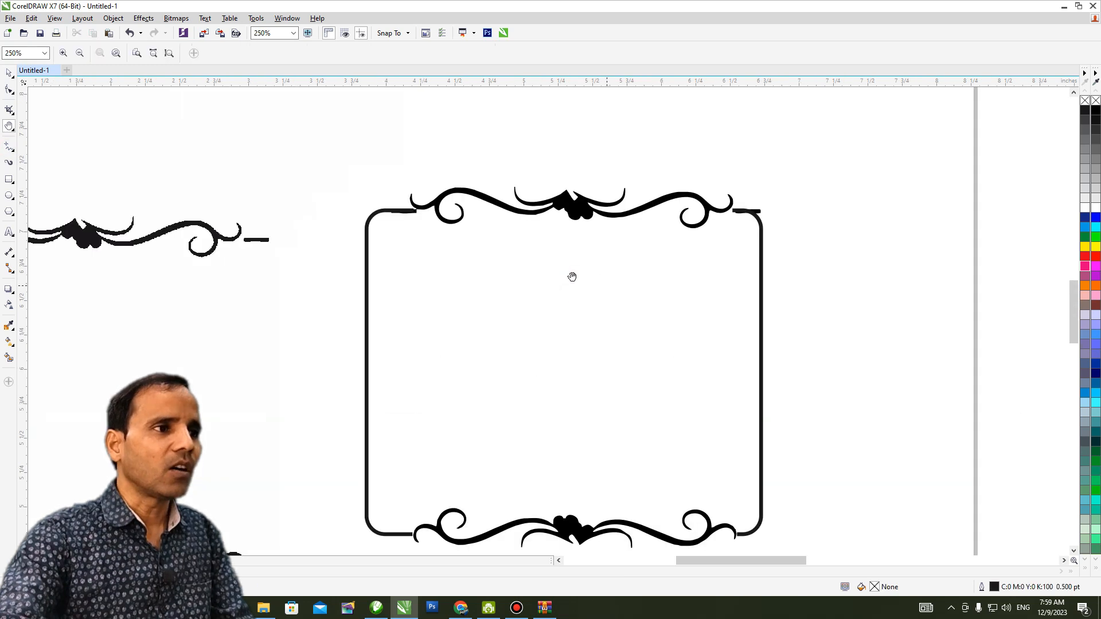
# Step: Replace the upper ornament with a vertically mirrored copy of the lower one, aligned in the frame's top gap, and select the whole border
pyautogui.press('space')
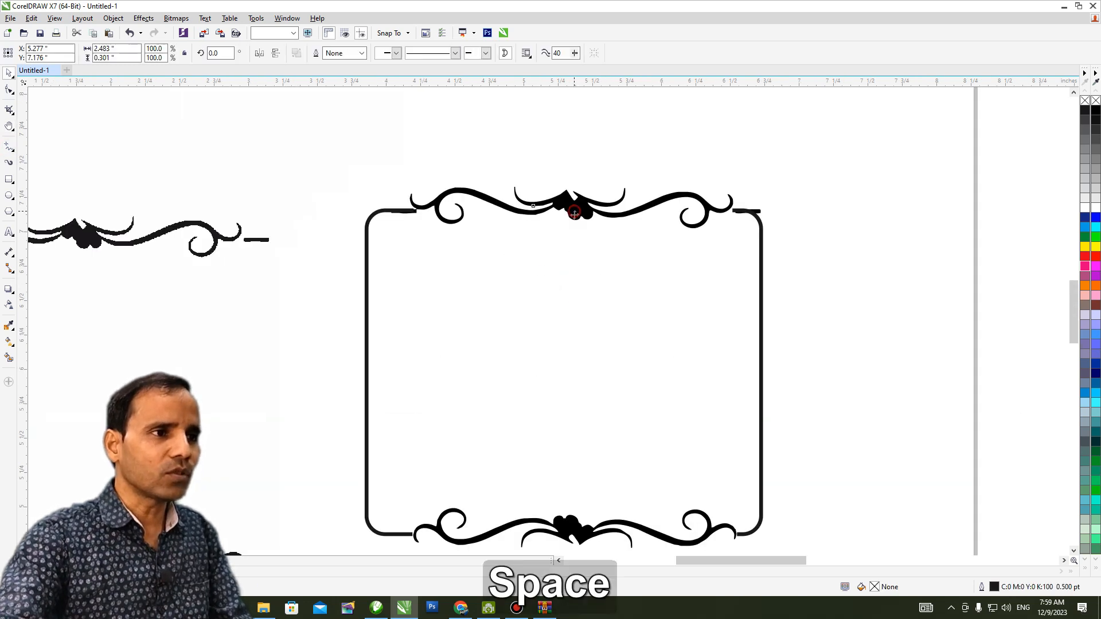
pyautogui.press('Delete')
pyautogui.click(566, 533)
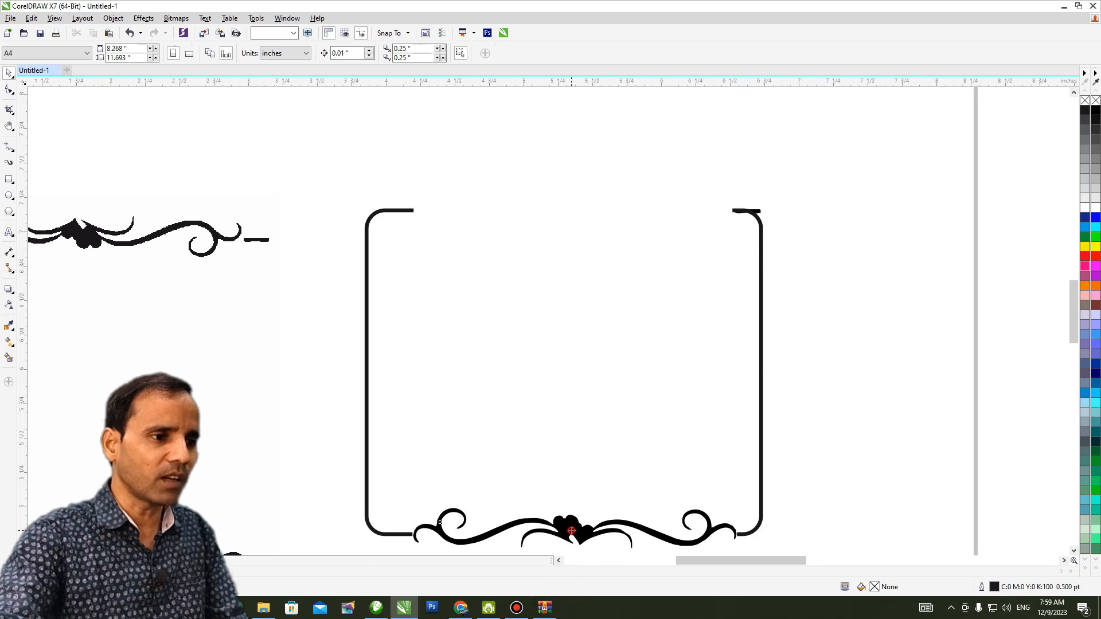
pyautogui.moveTo(566, 533); pyautogui.dragTo(577, 236)
pyautogui.click(275, 53)
pyautogui.moveTo(576, 219); pyautogui.dragTo(576, 217)
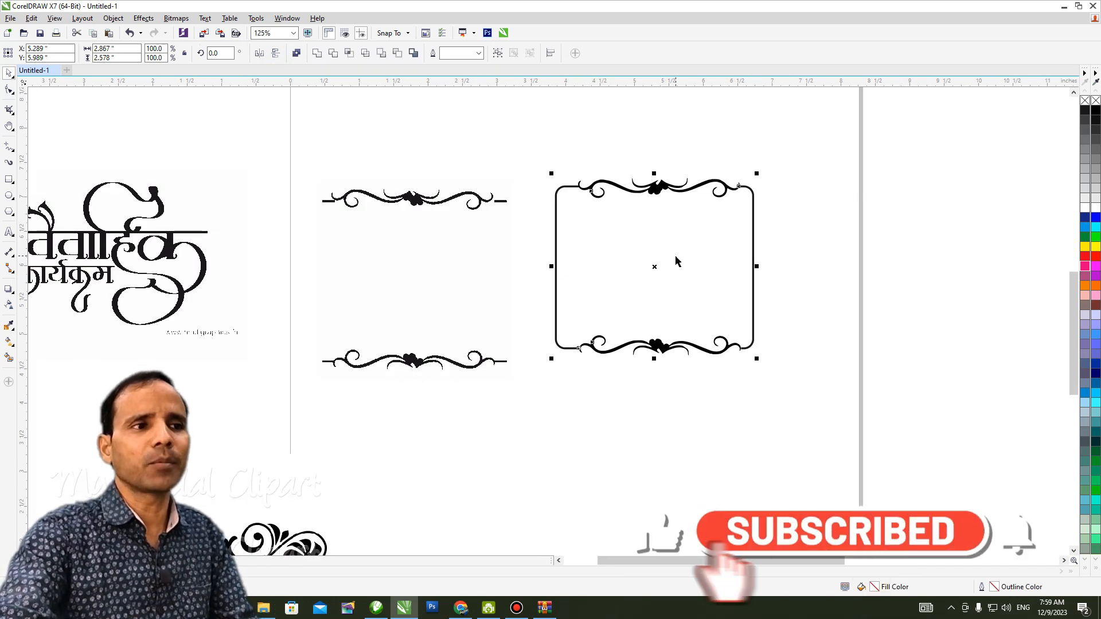
pyautogui.moveTo(810, 128); pyautogui.dragTo(525, 405)
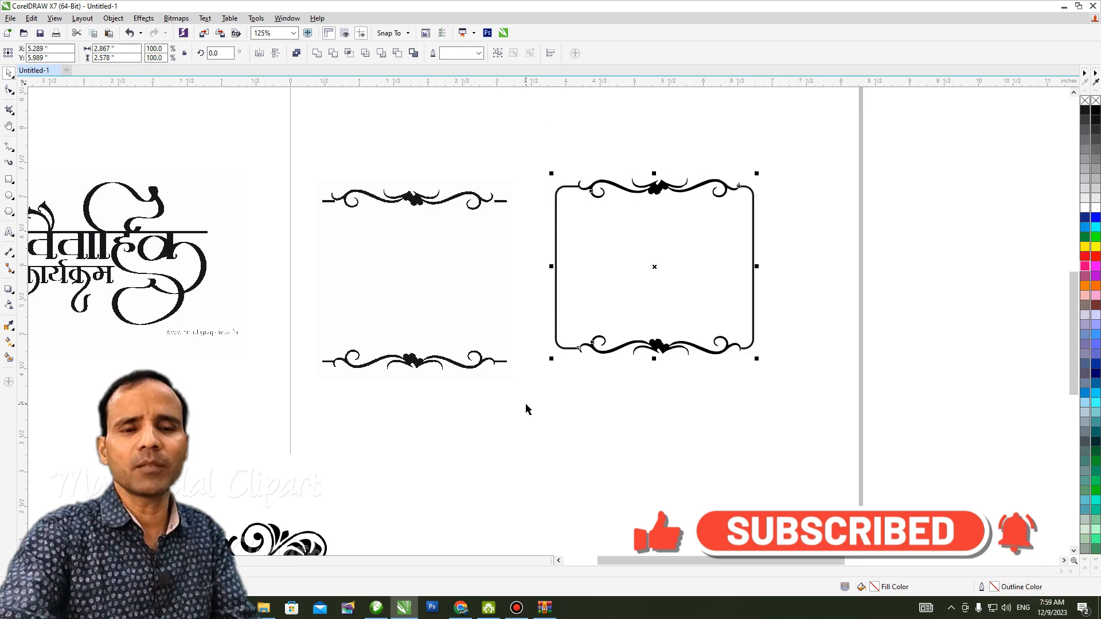